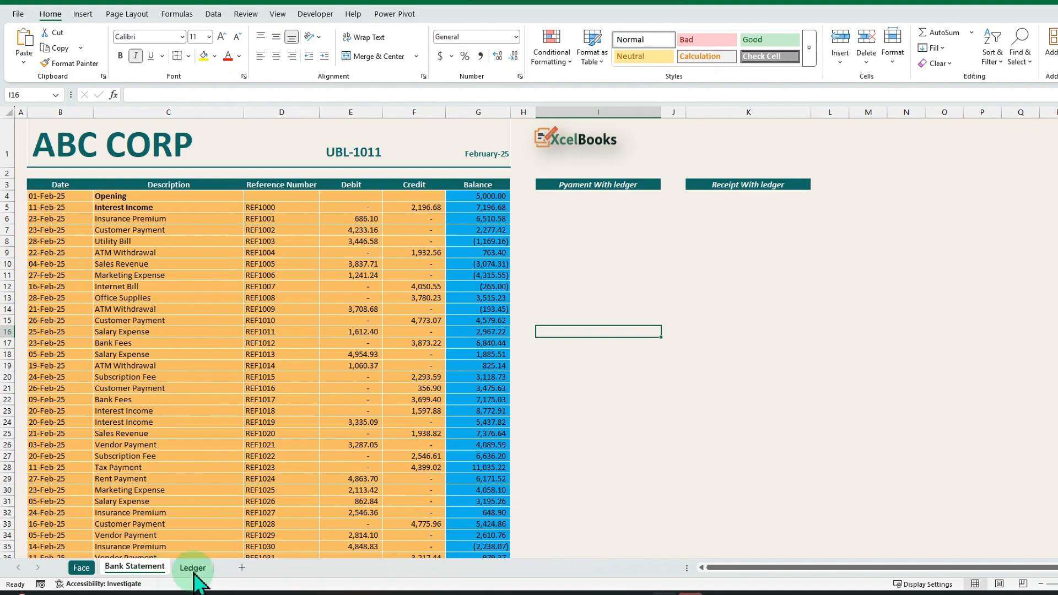
Step: Review the Ledger sheet and the Face sheet's sections for receipts and payments not recorded in the ledger
{"action": "left_click", "coordinate": [192, 567]}
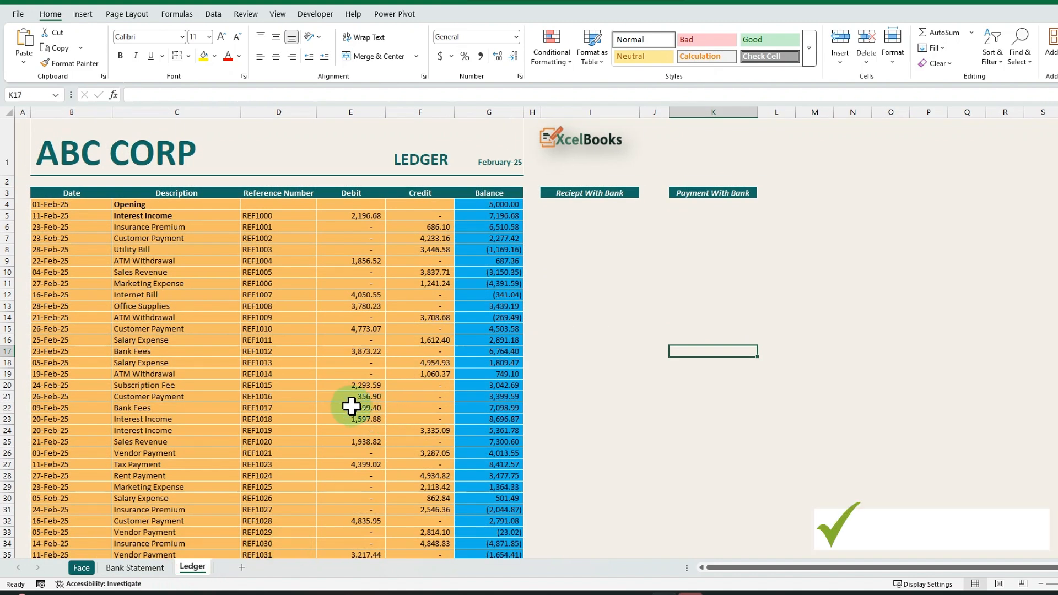
{"action": "left_click", "coordinate": [83, 568]}
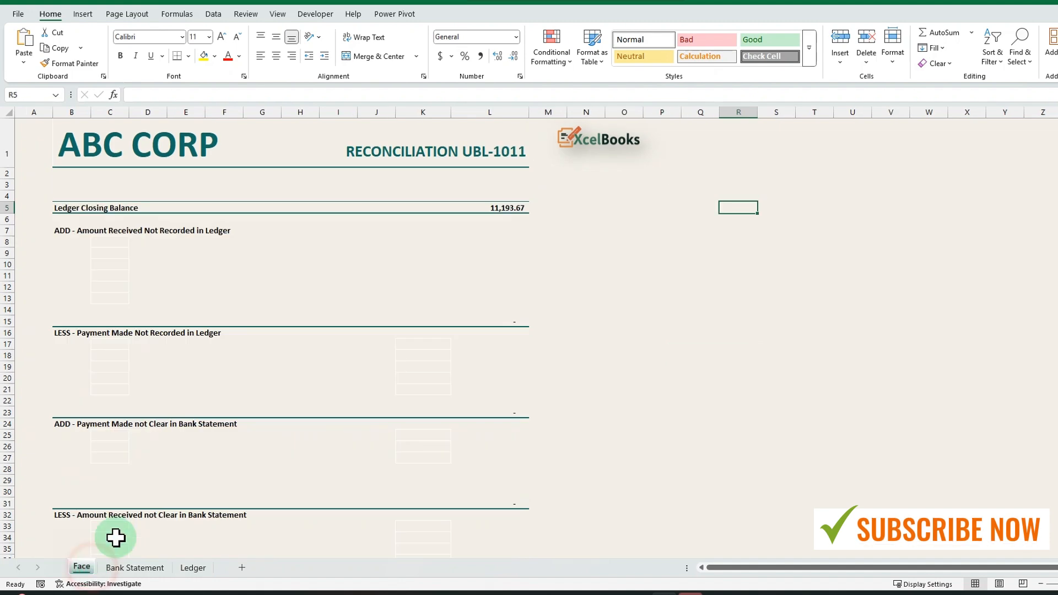
{"action": "scroll", "coordinate": [291, 396], "scroll_direction": "down", "scroll_amount": 2}
{"action": "scroll", "coordinate": [290, 397], "scroll_direction": "up", "scroll_amount": 2}
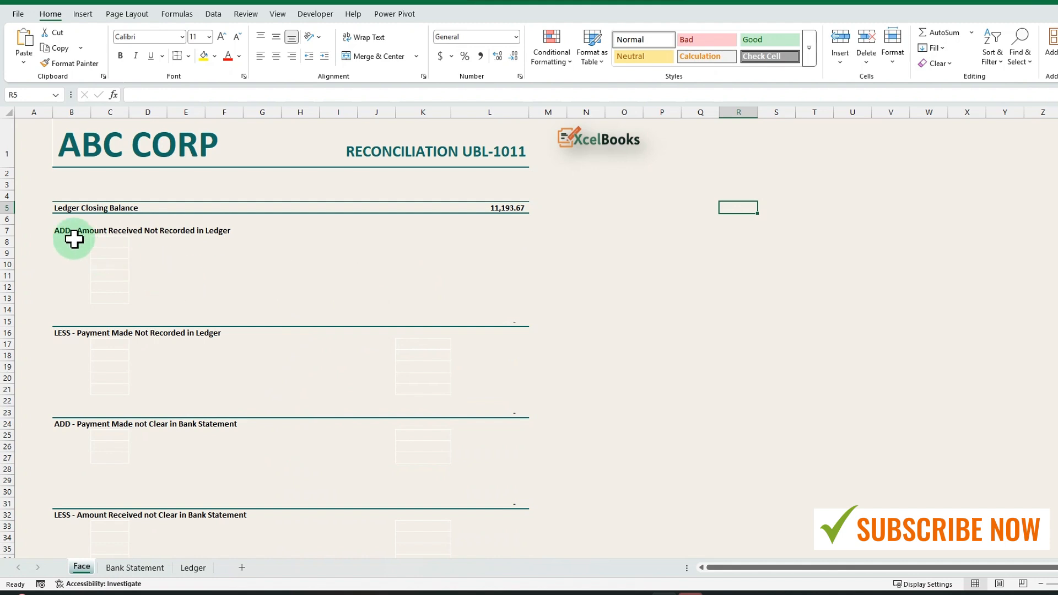
{"action": "left_click_drag", "start_coordinate": [68, 233], "coordinate": [496, 319]}
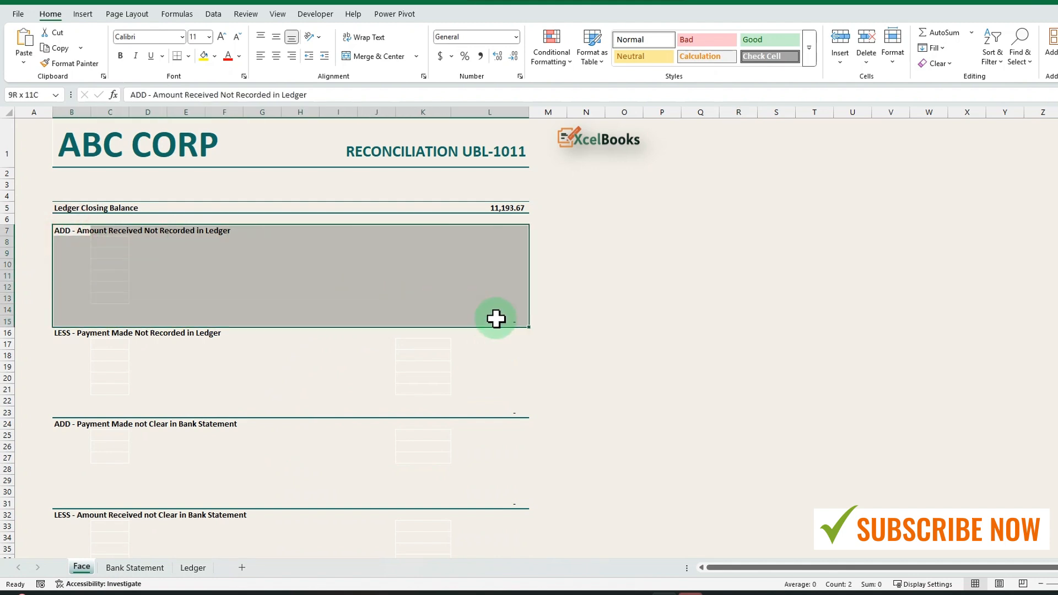
{"action": "left_click_drag", "start_coordinate": [62, 334], "coordinate": [448, 397]}
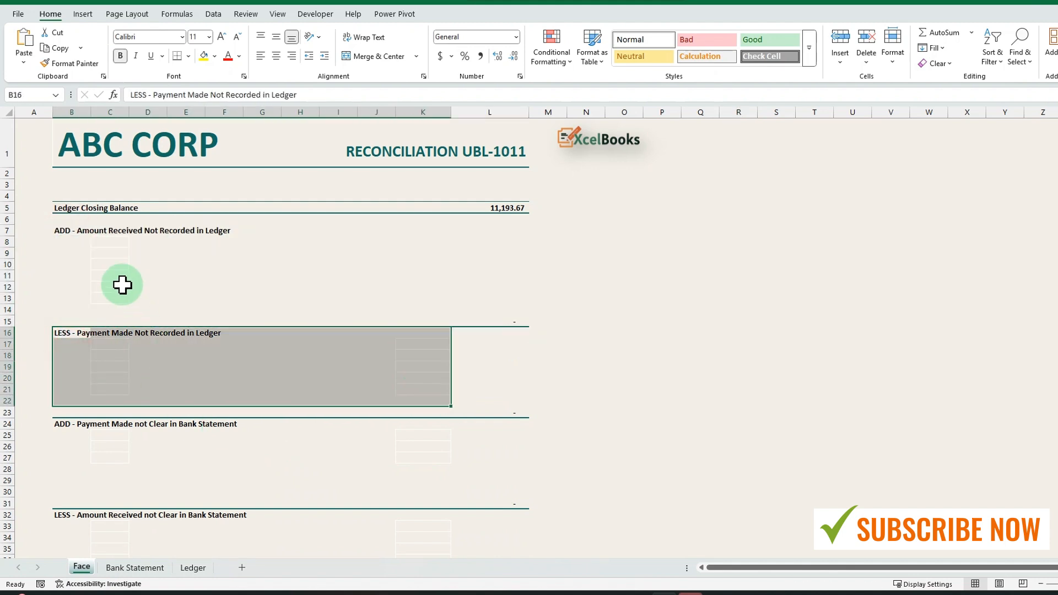
{"action": "left_click", "coordinate": [171, 240]}
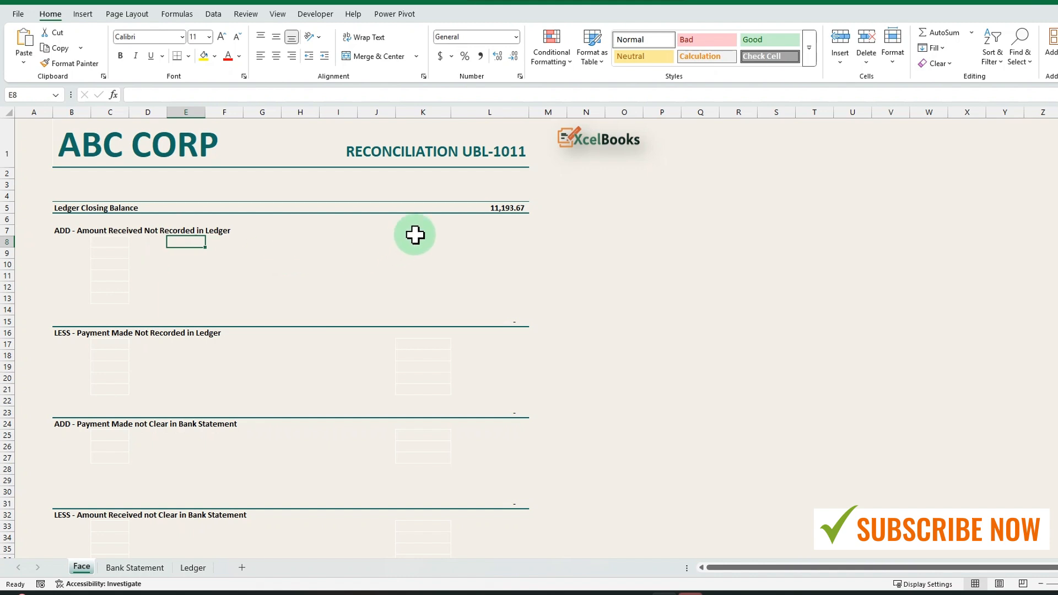
{"action": "left_click_drag", "start_coordinate": [430, 240], "coordinate": [463, 288]}
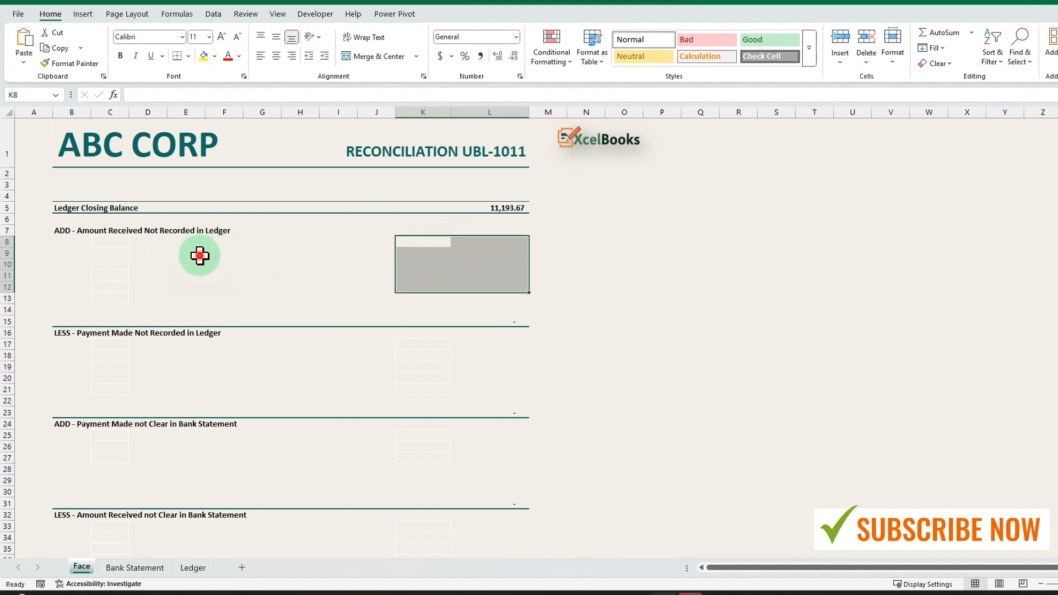
{"action": "left_click_drag", "start_coordinate": [199, 255], "coordinate": [194, 277]}
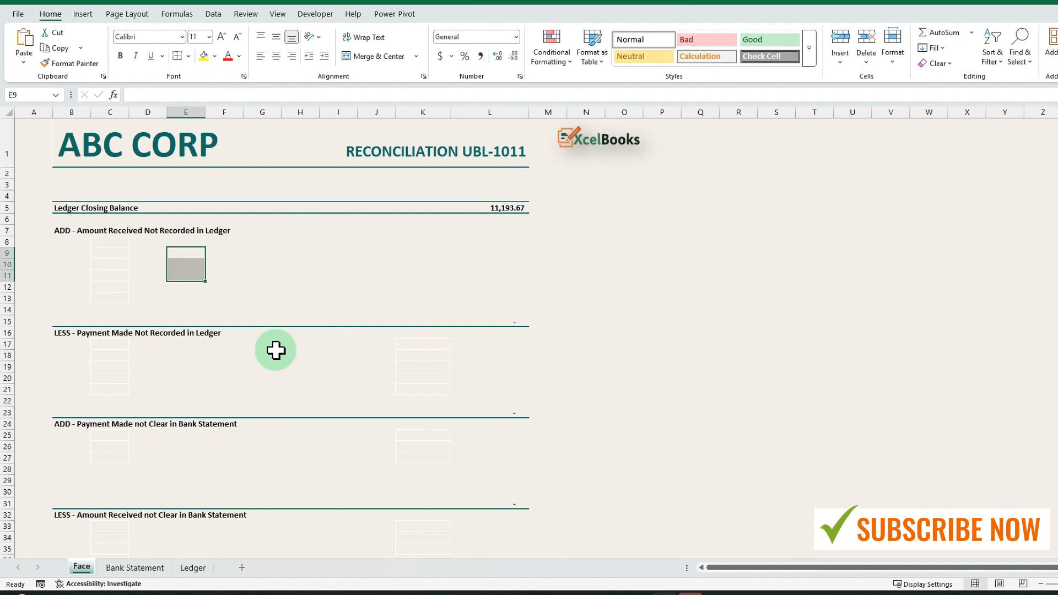
{"action": "left_click", "coordinate": [66, 334]}
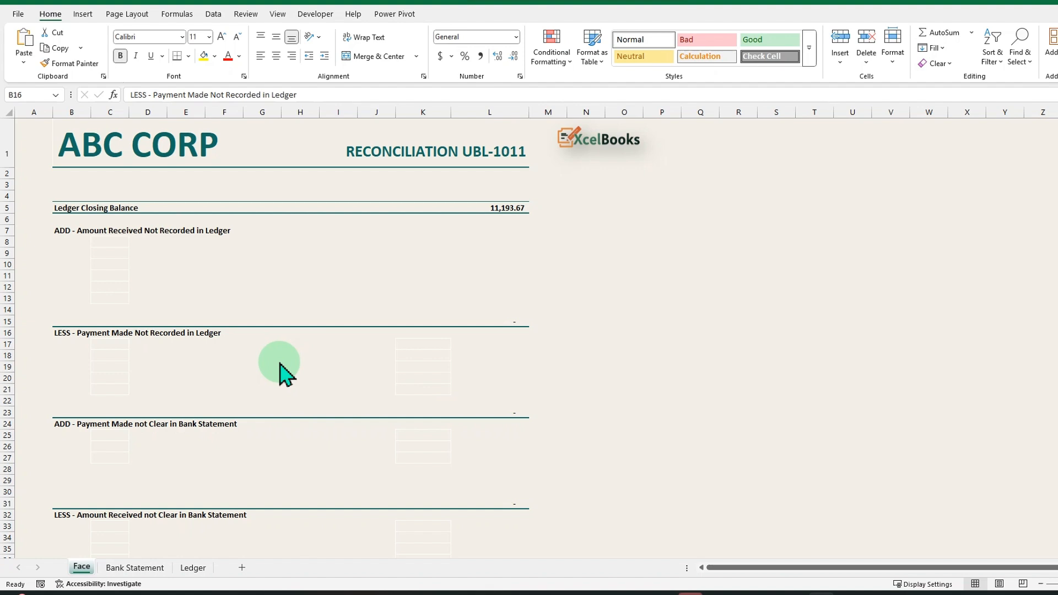
Step: Examine the Face sheet's uncleared-item sections and the formulas behind the final Ledger Balance and Bank Statement figures
{"action": "scroll", "coordinate": [283, 373], "scroll_direction": "down", "scroll_amount": 2}
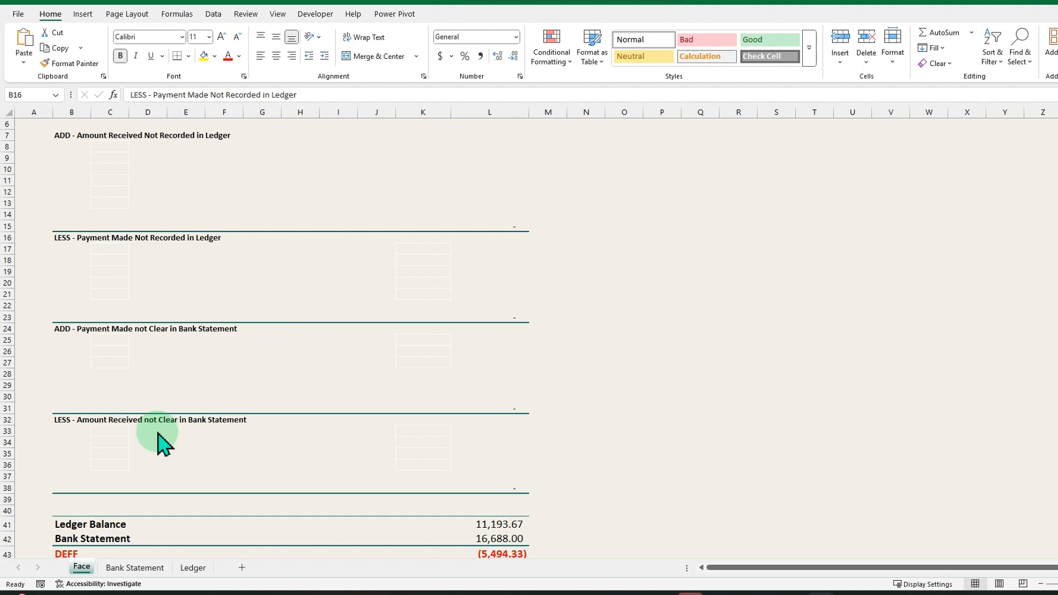
{"action": "scroll", "coordinate": [446, 322], "scroll_direction": "up", "scroll_amount": 2}
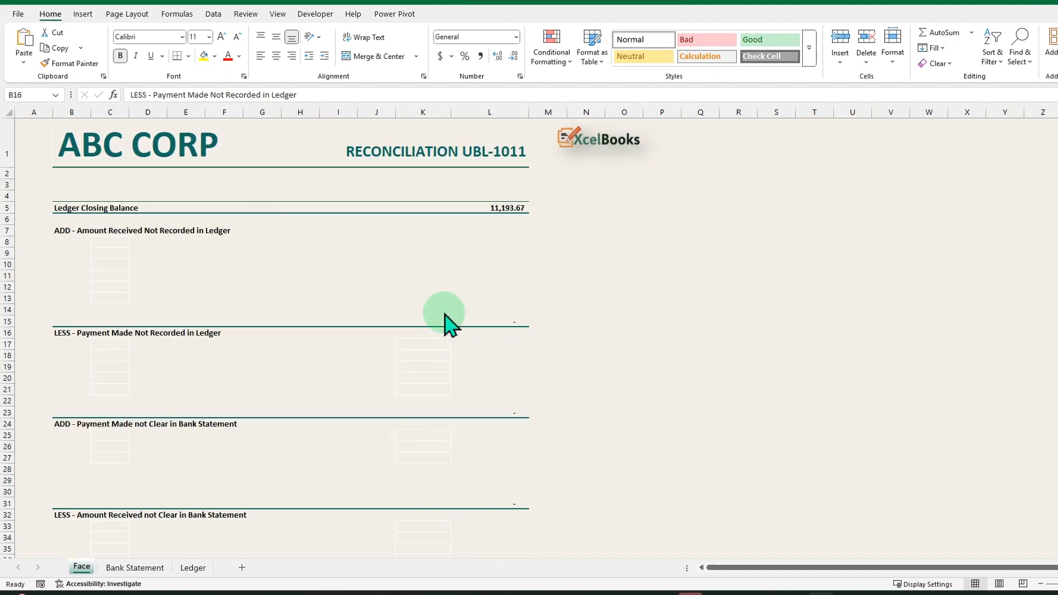
{"action": "scroll", "coordinate": [445, 322], "scroll_direction": "down", "scroll_amount": 4}
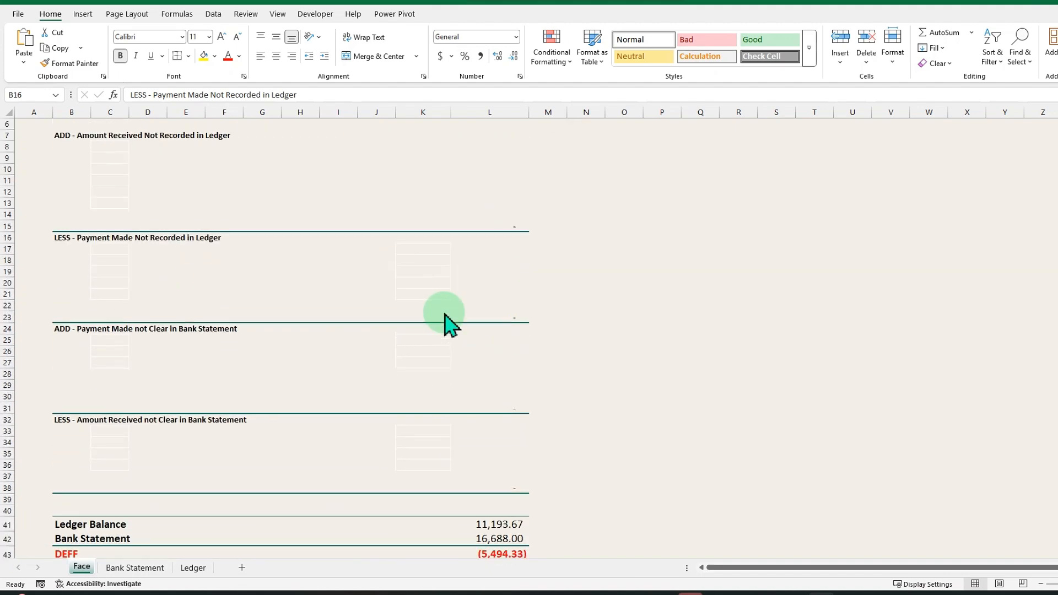
{"action": "left_click", "coordinate": [477, 459]}
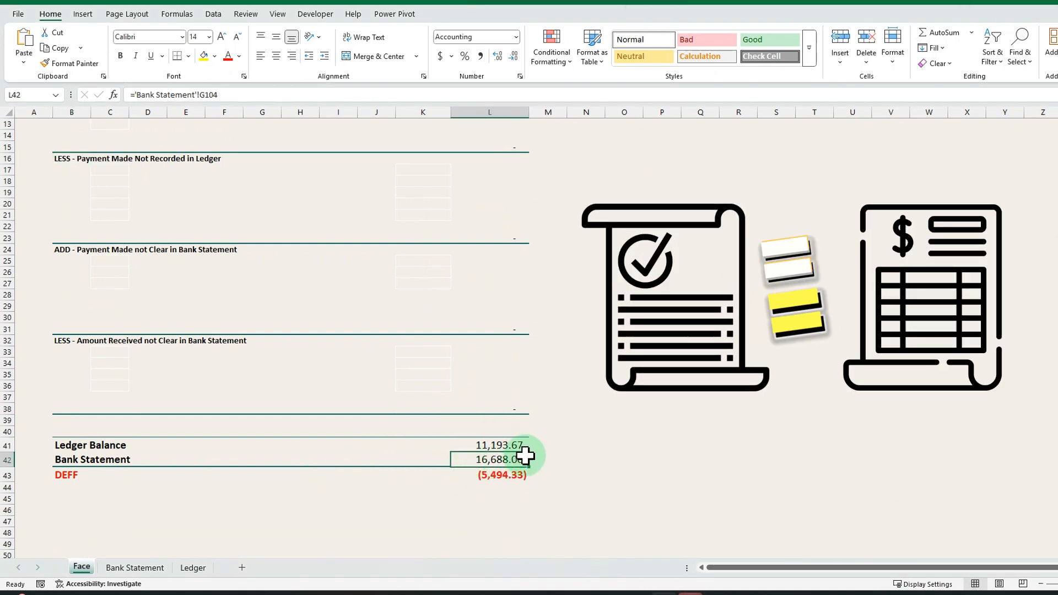
{"action": "left_click", "coordinate": [484, 447]}
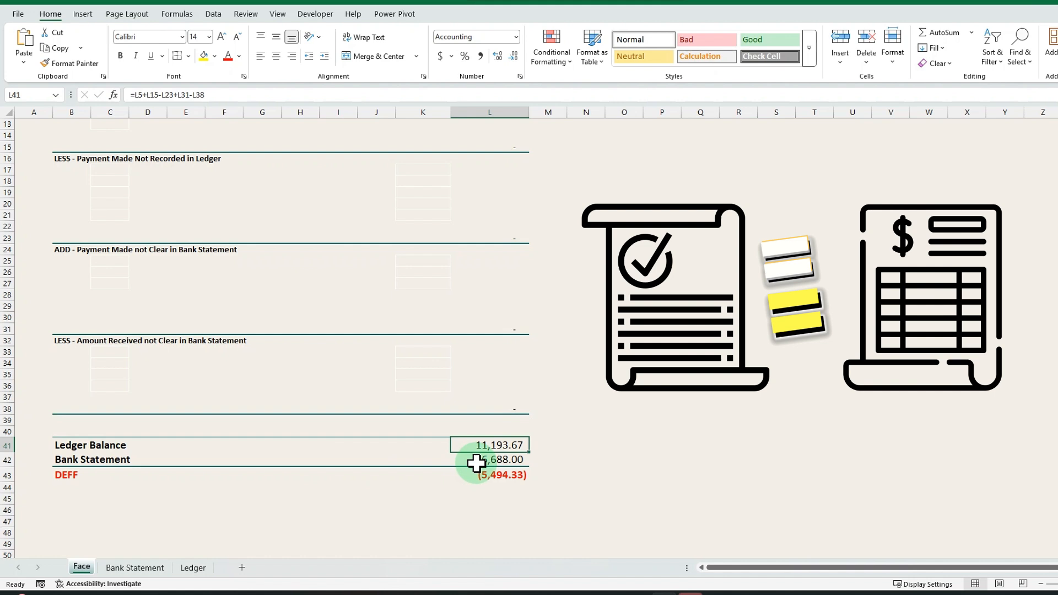
{"action": "scroll", "coordinate": [496, 380], "scroll_direction": "up", "scroll_amount": 4}
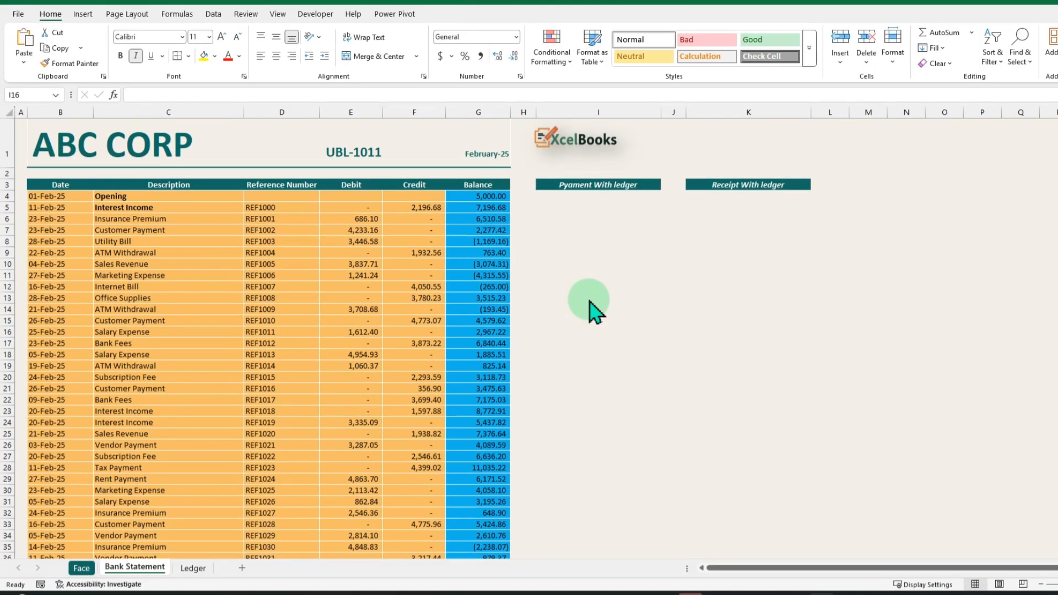
Step: Compare the Debit and Credit columns and the payment and receipt matching headings between the Bank Statement and Ledger sheets
{"action": "left_click", "coordinate": [596, 188]}
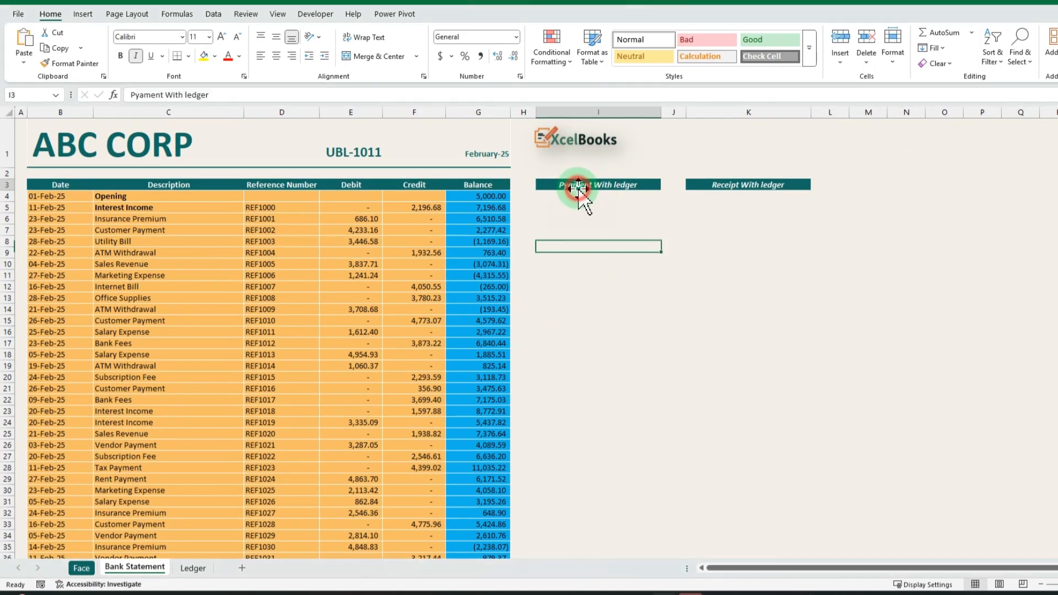
{"action": "left_click", "coordinate": [734, 186]}
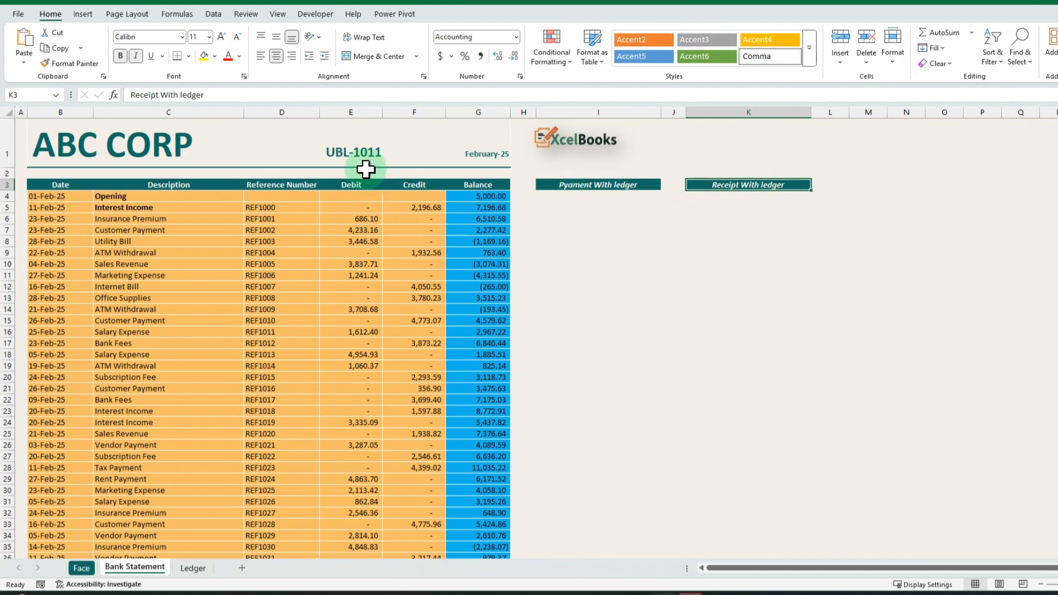
{"action": "left_click", "coordinate": [358, 112]}
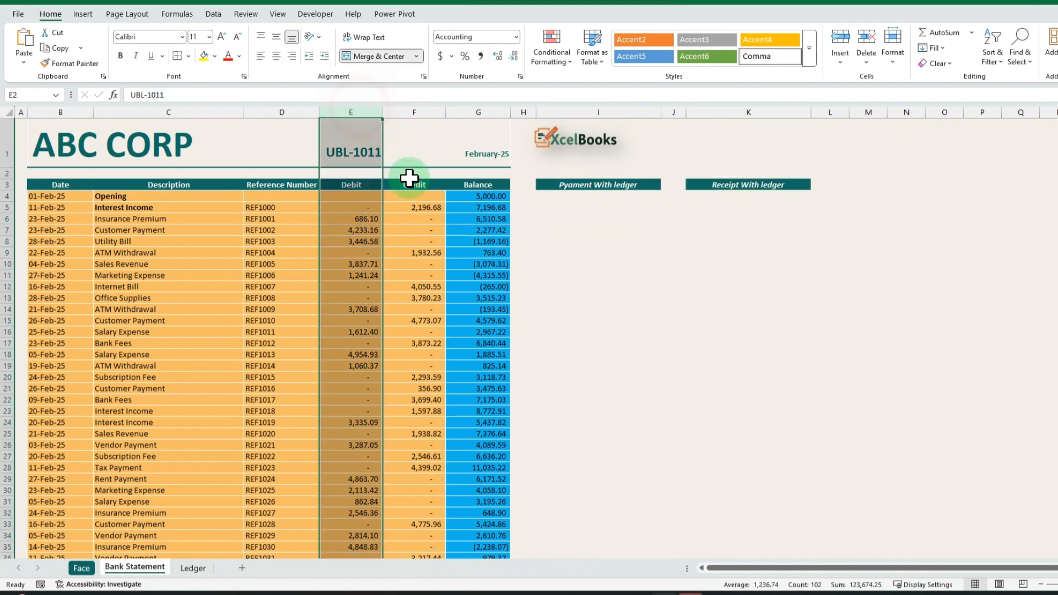
{"action": "left_click", "coordinate": [427, 398]}
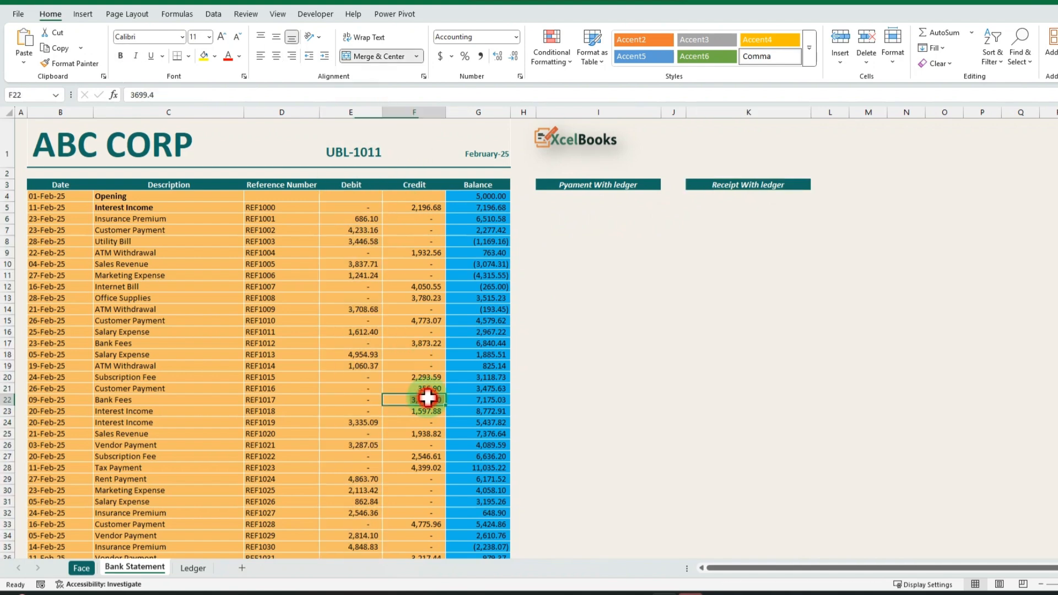
{"action": "left_click", "coordinate": [423, 188]}
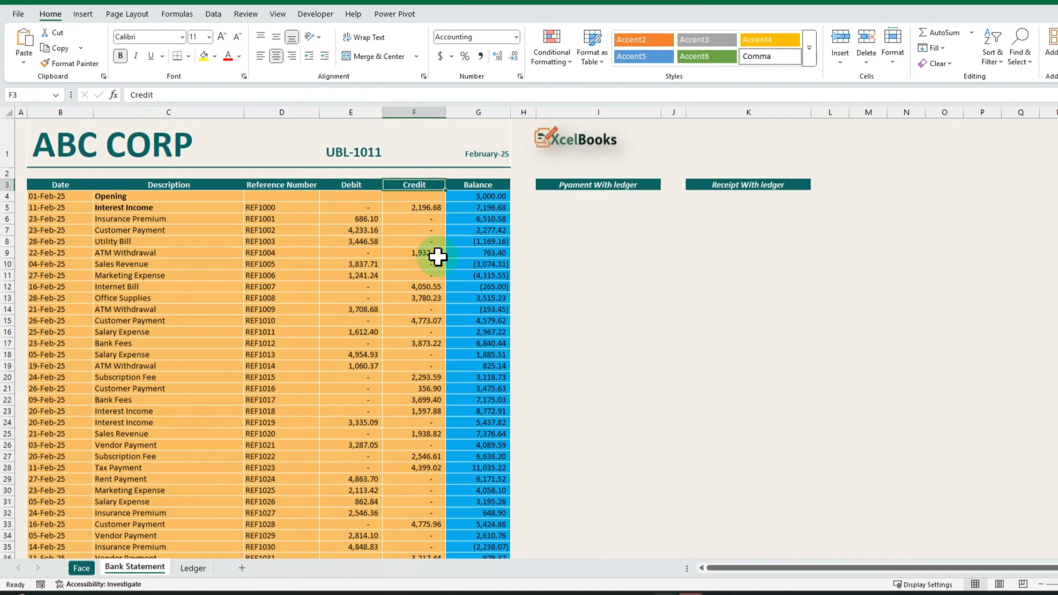
{"action": "left_click", "coordinate": [193, 569]}
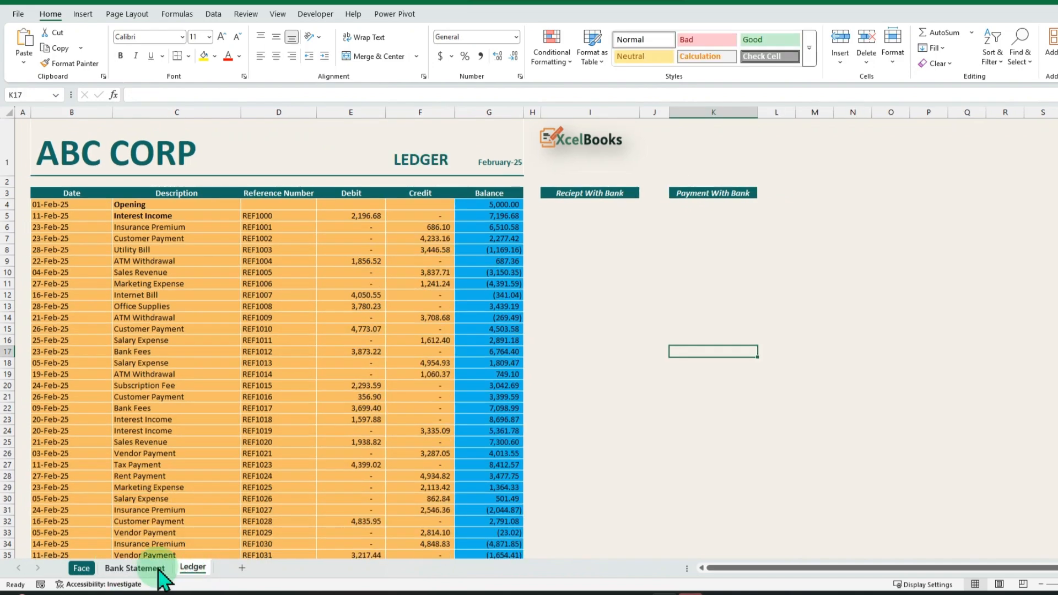
{"action": "left_click", "coordinate": [134, 566]}
{"action": "left_click", "coordinate": [201, 568]}
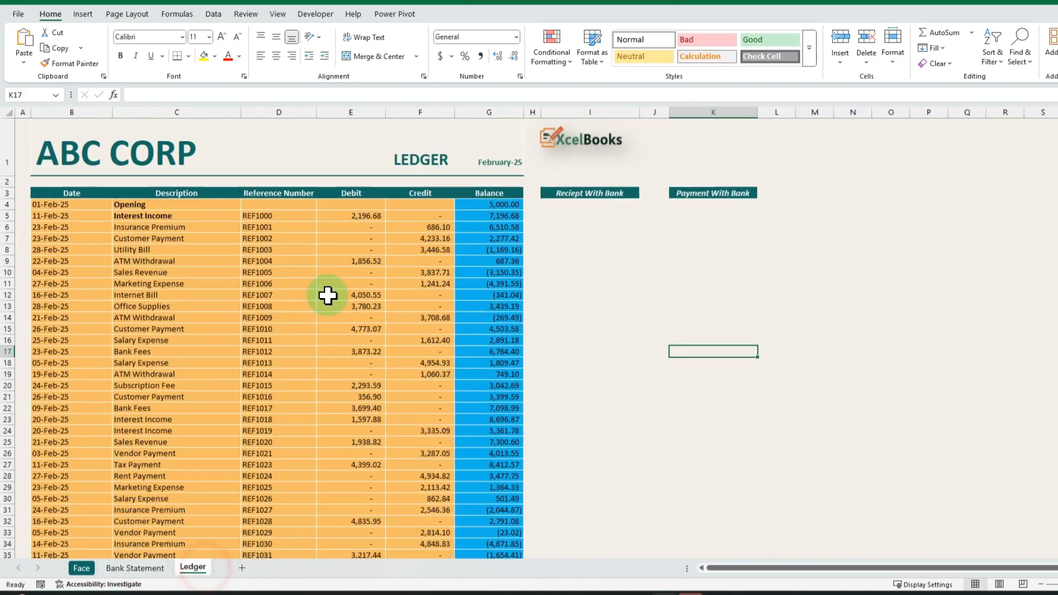
{"action": "left_click", "coordinate": [350, 111]}
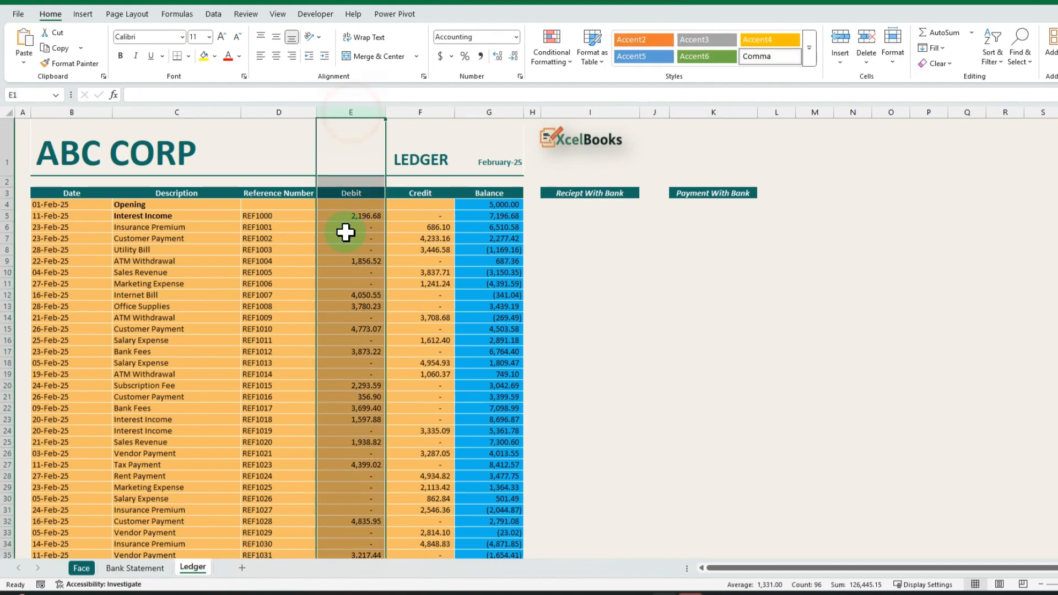
{"action": "left_click", "coordinate": [157, 567]}
{"action": "left_click", "coordinate": [616, 206]}
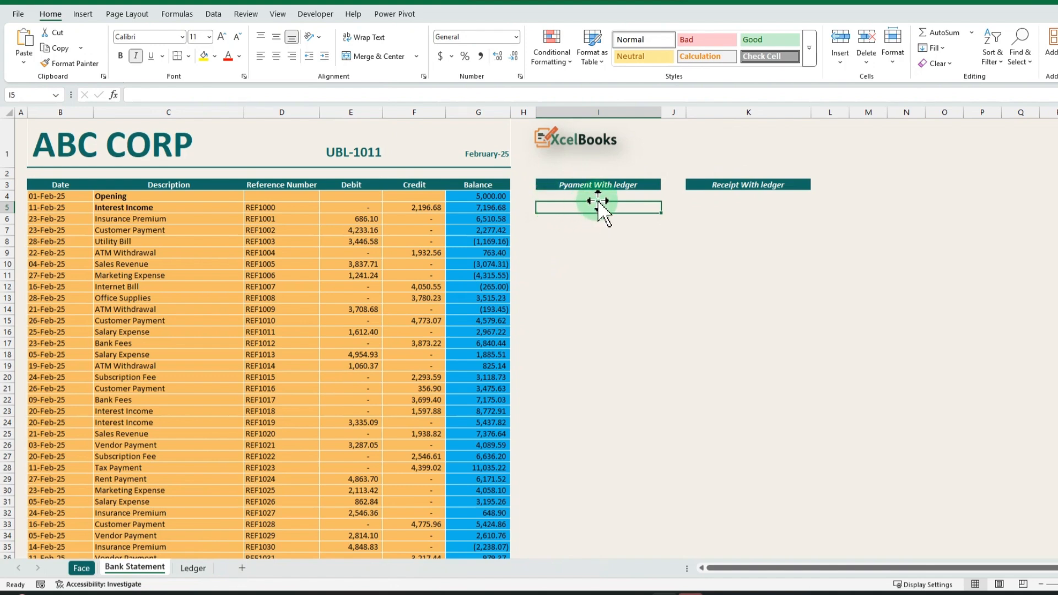
{"action": "left_click", "coordinate": [353, 112]}
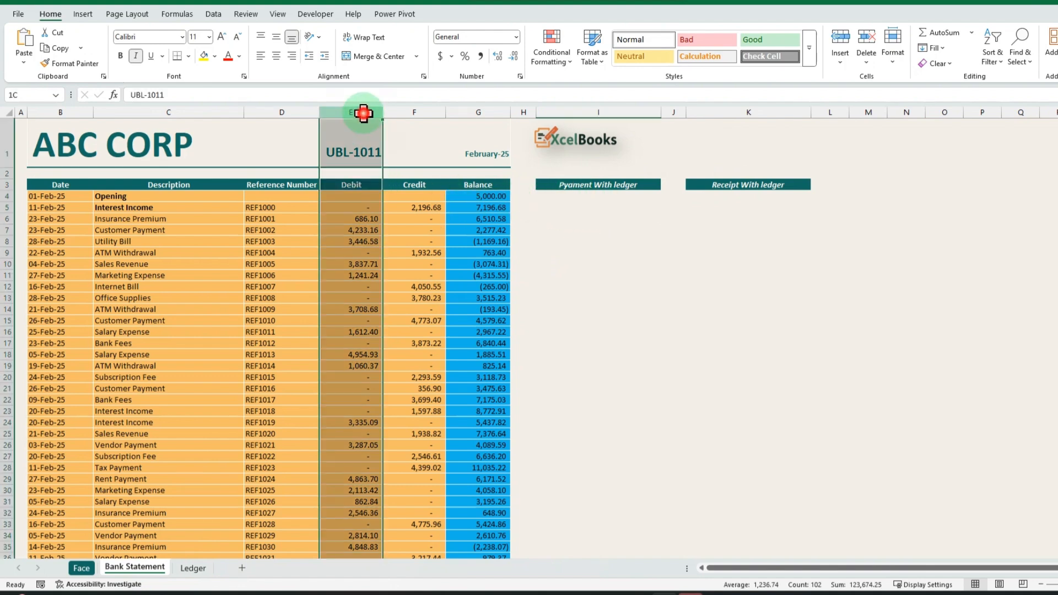
{"action": "left_click", "coordinate": [193, 568]}
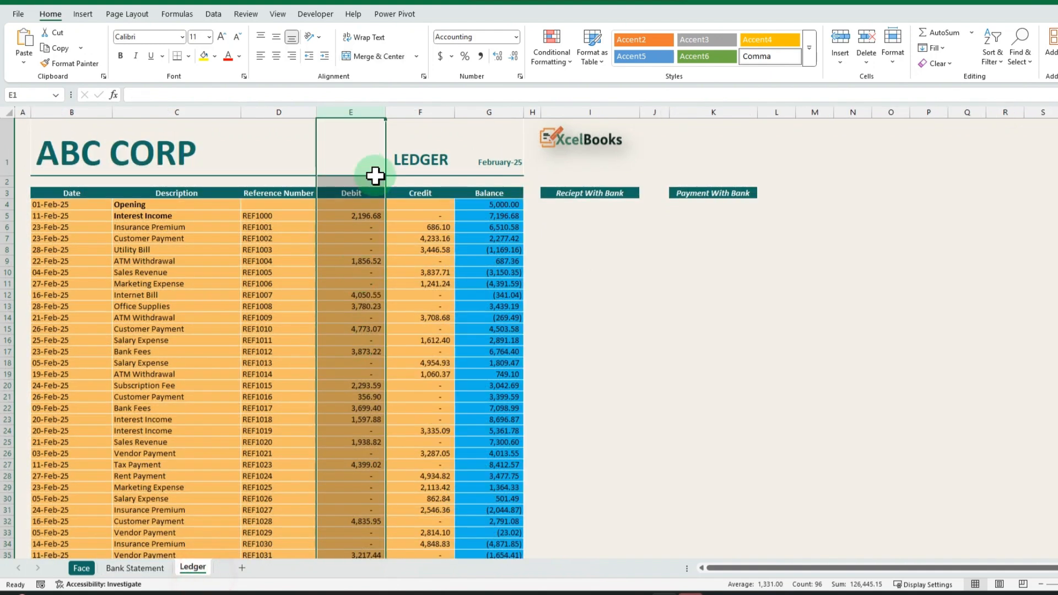
Step: Start an XLOOKUP formula in cell I5 of the Bank Statement sheet with debit cell E5 as the lookup value
{"action": "left_click", "coordinate": [137, 568]}
{"action": "left_click", "coordinate": [594, 207]}
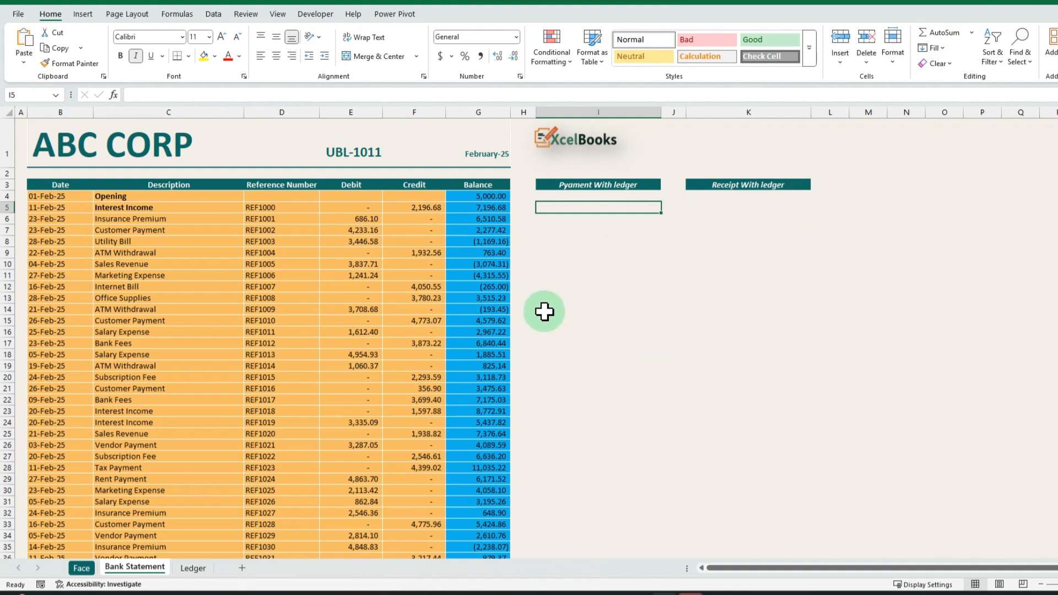
{"action": "type", "text": "=xl"}
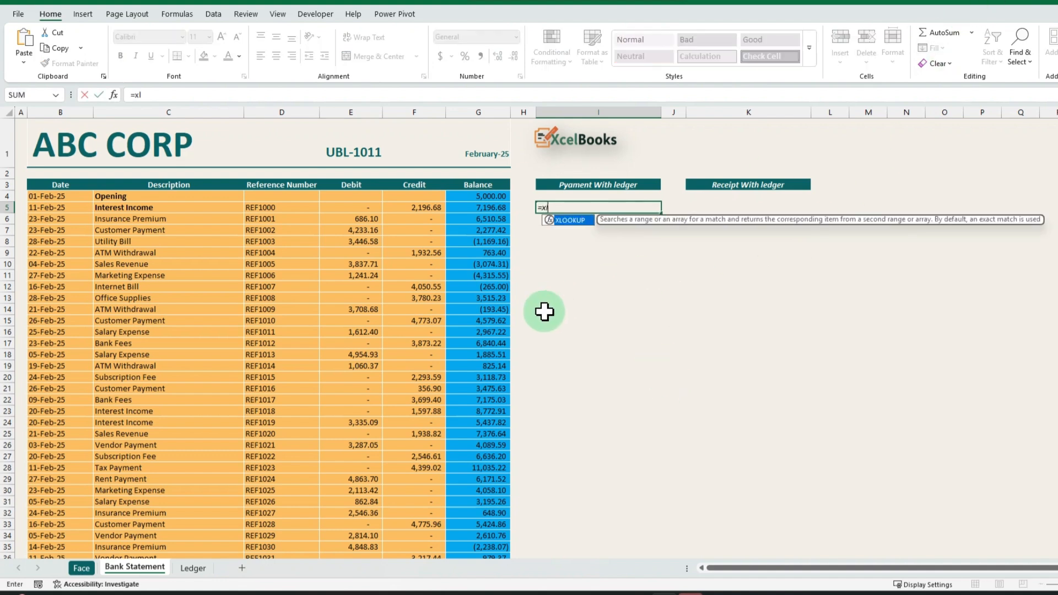
{"action": "key", "text": "Tab"}
{"action": "key", "text": "Left"}
{"action": "key", "text": "Left"}
{"action": "key", "text": "Left"}
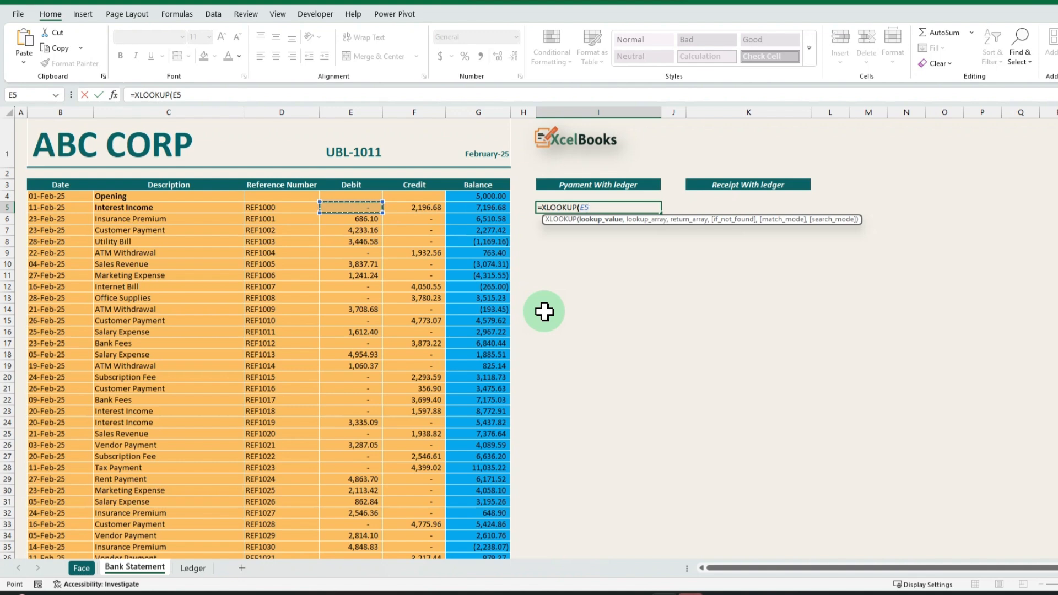
{"action": "type", "text": ","}
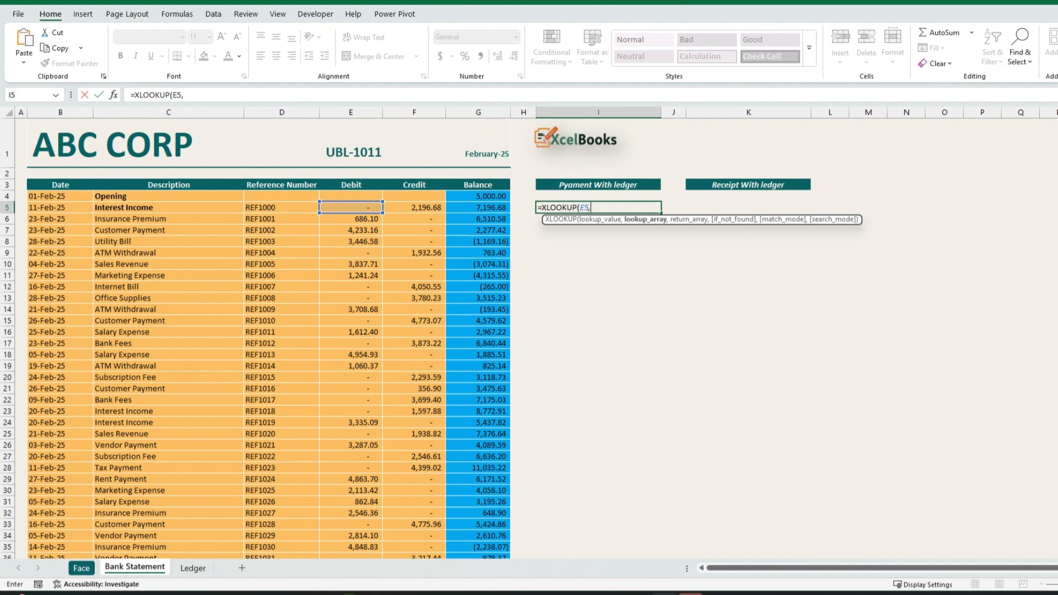
Step: Set the XLOOKUP lookup array to the Ledger sheet's Credit range as the absolute reference $F$4:$F$99
{"action": "left_click", "coordinate": [193, 567]}
{"action": "left_click", "coordinate": [430, 205]}
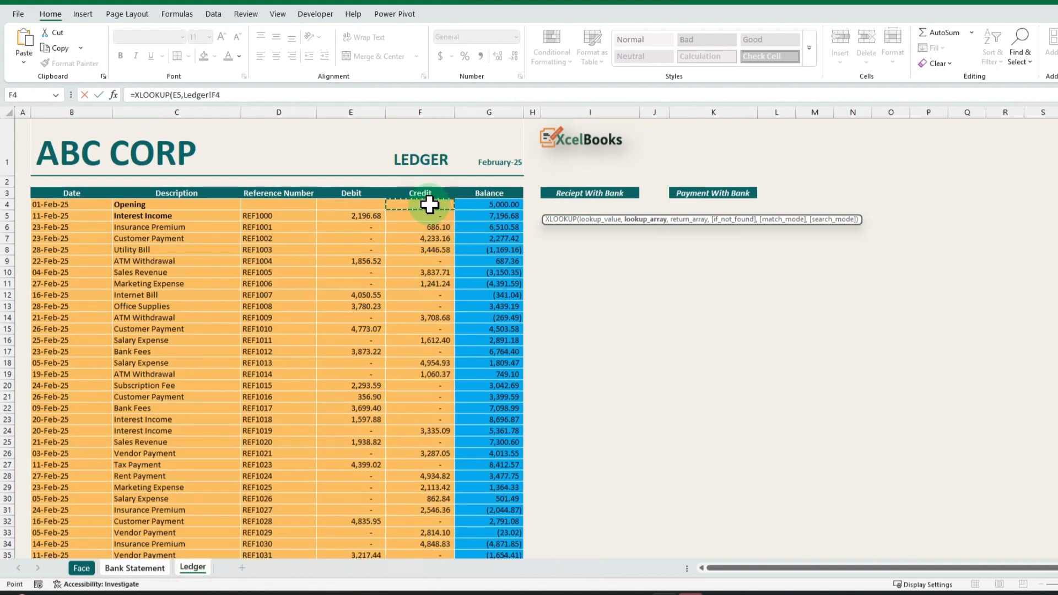
{"action": "key", "text": "ctrl+shift+Down"}
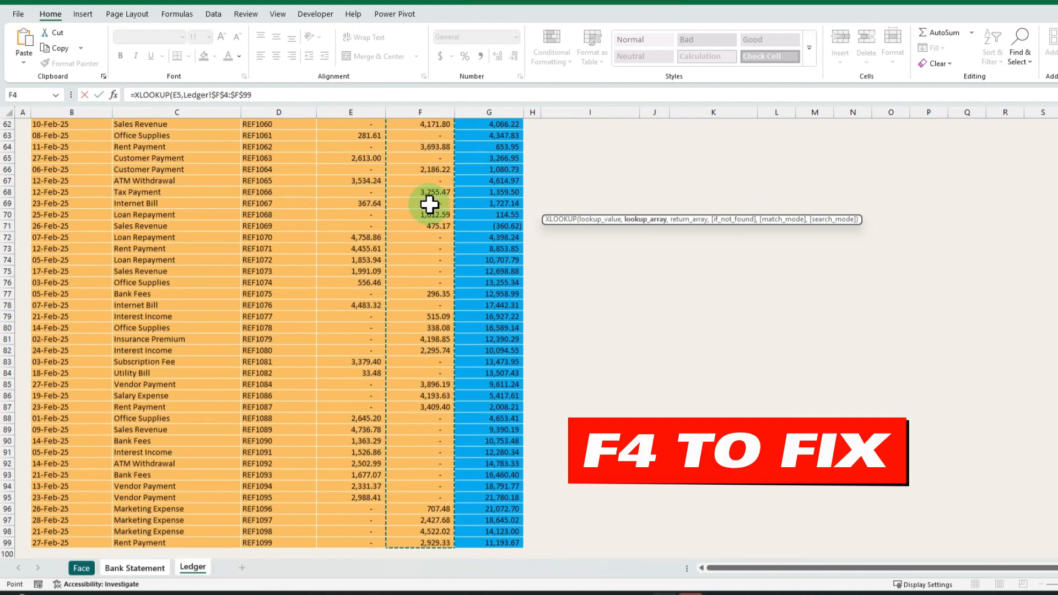
{"action": "key", "text": "F4"}
{"action": "type", "text": ","}
Step: Set the XLOOKUP return array to the Ledger sheet's Credit range as the absolute reference $F$4:$F$99
{"action": "left_click", "coordinate": [430, 205]}
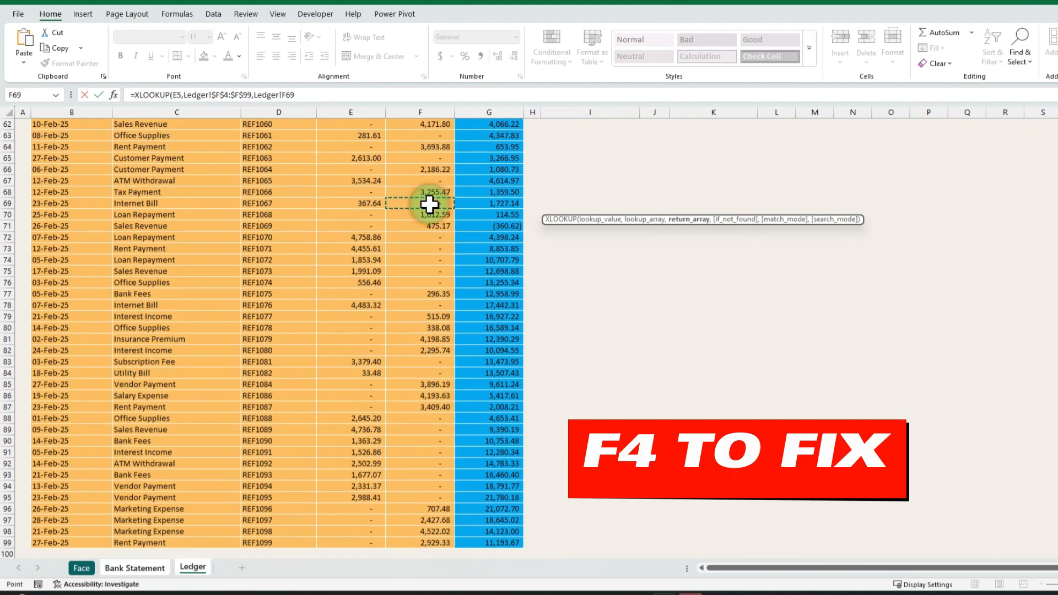
{"action": "scroll", "coordinate": [430, 205], "scroll_direction": "up", "scroll_amount": 1}
{"action": "key", "text": "ctrl+Up"}
{"action": "key", "text": "Up"}
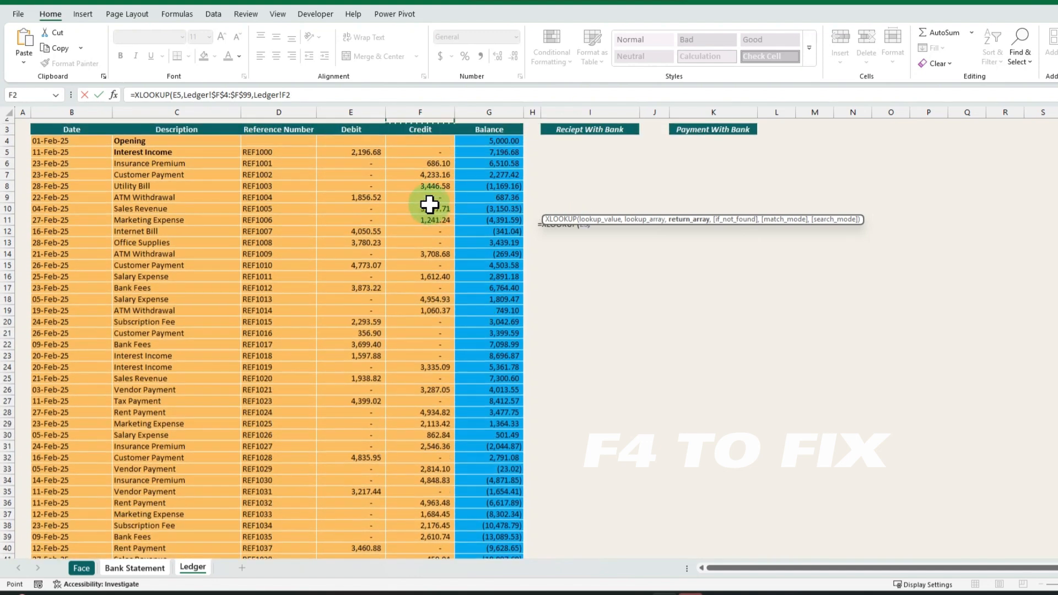
{"action": "key", "text": "shift+Down"}
{"action": "key", "text": "shift+Down"}
{"action": "key", "text": "ctrl+shift+Down"}
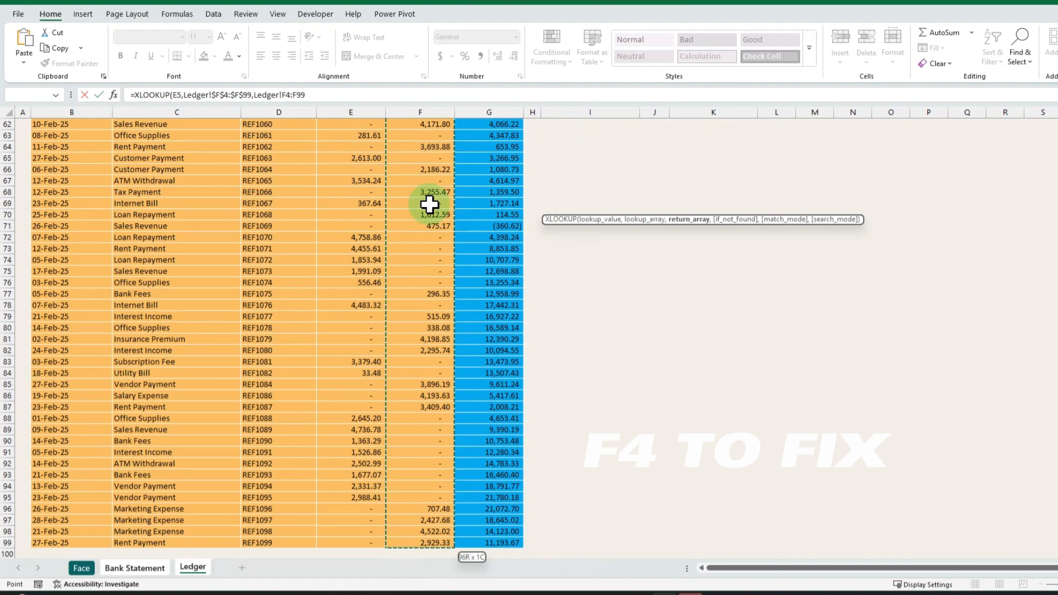
{"action": "key", "text": "F4"}
Step: Add "No Match" as the XLOOKUP if-not-found value and complete the formula in cell I5
{"action": "type", "text": ",\"No"}
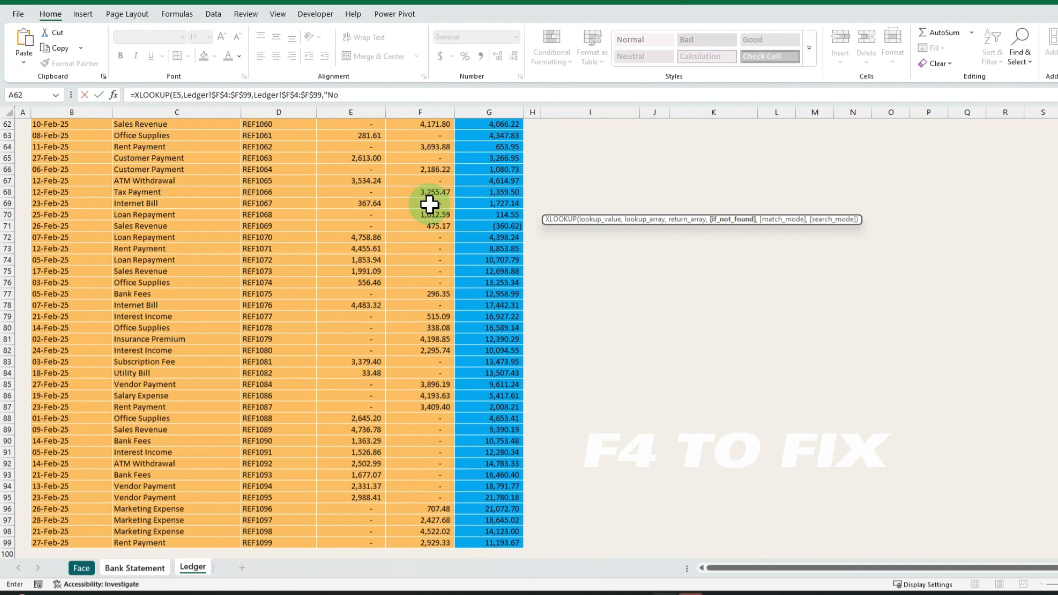
{"action": "type", "text": " Match"}
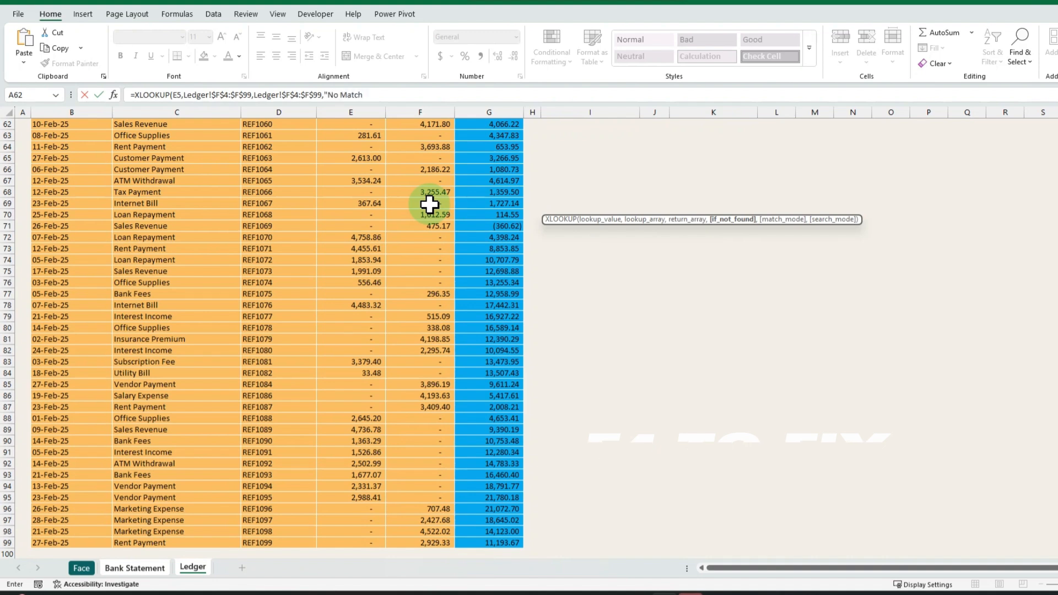
{"action": "type", "text": "\""}
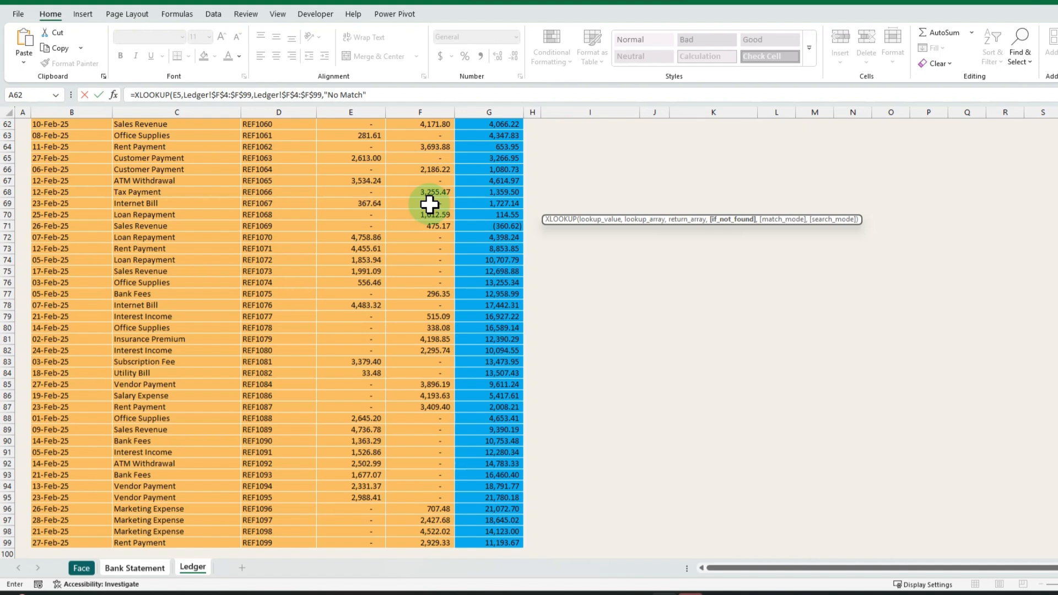
{"action": "type", "text": ")"}
{"action": "key", "text": "Return"}
Step: Fill the XLOOKUP formula in I5 down the payment matching column to row 104 of the Bank Statement sheet
{"action": "key", "text": "Up"}
{"action": "key", "text": "shift+Down"}
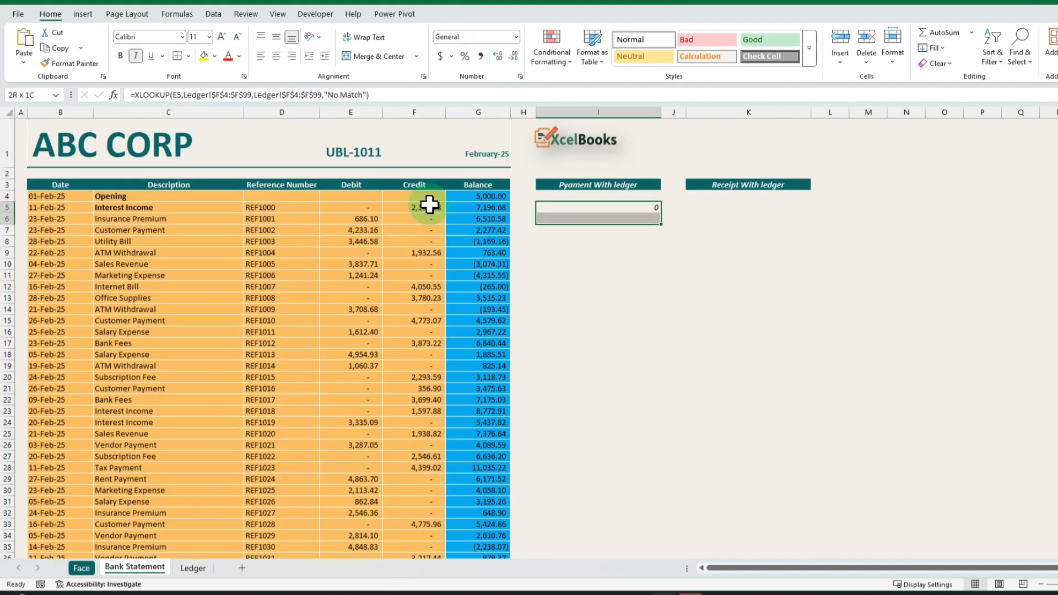
{"action": "key", "text": "shift+Down"}
{"action": "key", "text": "shift+Down"}
{"action": "key", "text": "shift+Down"}
{"action": "key", "text": "shift+Down"}
{"action": "key", "text": "shift+Down"}
{"action": "key", "text": "shift+Down"}
{"action": "key", "text": "shift+Down"}
{"action": "key", "text": "shift+Down"}
{"action": "key", "text": "shift+Down"}
{"action": "key", "text": "shift+Down"}
{"action": "key", "text": "shift+Down"}
{"action": "key", "text": "shift+Down"}
{"action": "key", "text": "shift+Down"}
{"action": "key", "text": "shift+Down"}
{"action": "key", "text": "shift+Down"}
{"action": "key", "text": "shift+Down"}
{"action": "key", "text": "shift+Down"}
{"action": "key", "text": "shift+Down"}
{"action": "key", "text": "shift+Down"}
{"action": "key", "text": "shift+Down"}
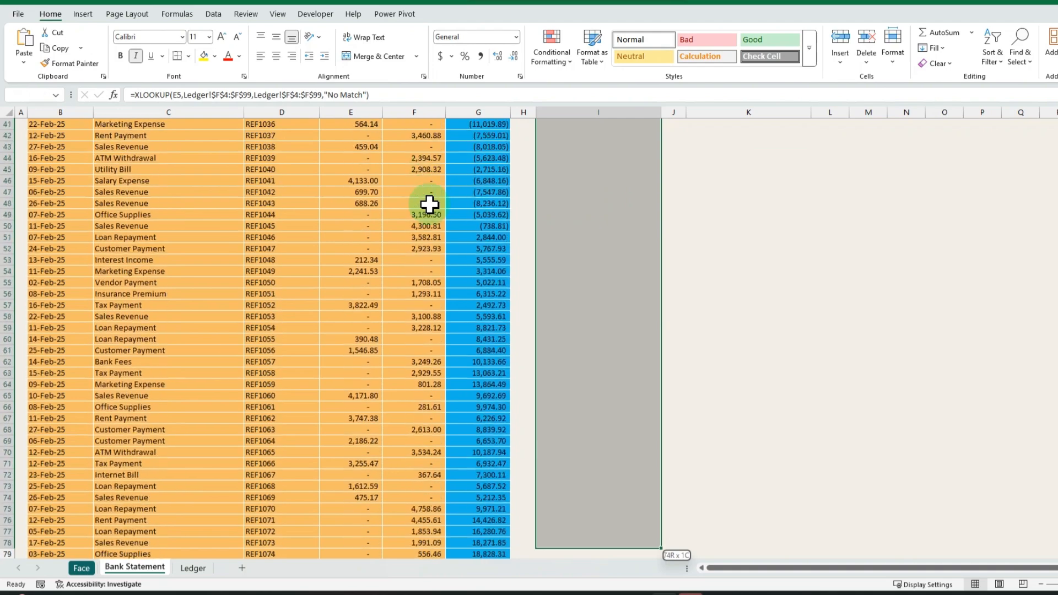
{"action": "key", "text": "shift+Down"}
{"action": "key", "text": "shift+Down"}
{"action": "key", "text": "shift+Down"}
{"action": "key", "text": "shift+Down"}
{"action": "key", "text": "shift+Down"}
{"action": "key", "text": "shift+Down"}
{"action": "key", "text": "shift+Down"}
{"action": "key", "text": "shift+Down"}
{"action": "key", "text": "shift+Down"}
{"action": "key", "text": "shift+Down"}
{"action": "key", "text": "shift+Down"}
{"action": "key", "text": "shift+Down"}
{"action": "key", "text": "shift+Down"}
{"action": "key", "text": "shift+Down"}
{"action": "key", "text": "shift+Down"}
{"action": "key", "text": "shift+Down"}
{"action": "key", "text": "shift+Down"}
{"action": "key", "text": "shift+Down"}
{"action": "key", "text": "shift+Down"}
{"action": "key", "text": "shift+Down"}
{"action": "key", "text": "shift+Up"}
{"action": "key", "text": "shift+Up"}
{"action": "key", "text": "shift+Up"}
{"action": "key", "text": "shift+Up"}
{"action": "key", "text": "shift+Up"}
{"action": "key", "text": "shift+Up"}
{"action": "key", "text": "shift+Up"}
{"action": "key", "text": "shift+Up"}
{"action": "key", "text": "shift+Up"}
{"action": "key", "text": "shift+Up"}
{"action": "key", "text": "shift+Up"}
{"action": "key", "text": "shift+Up"}
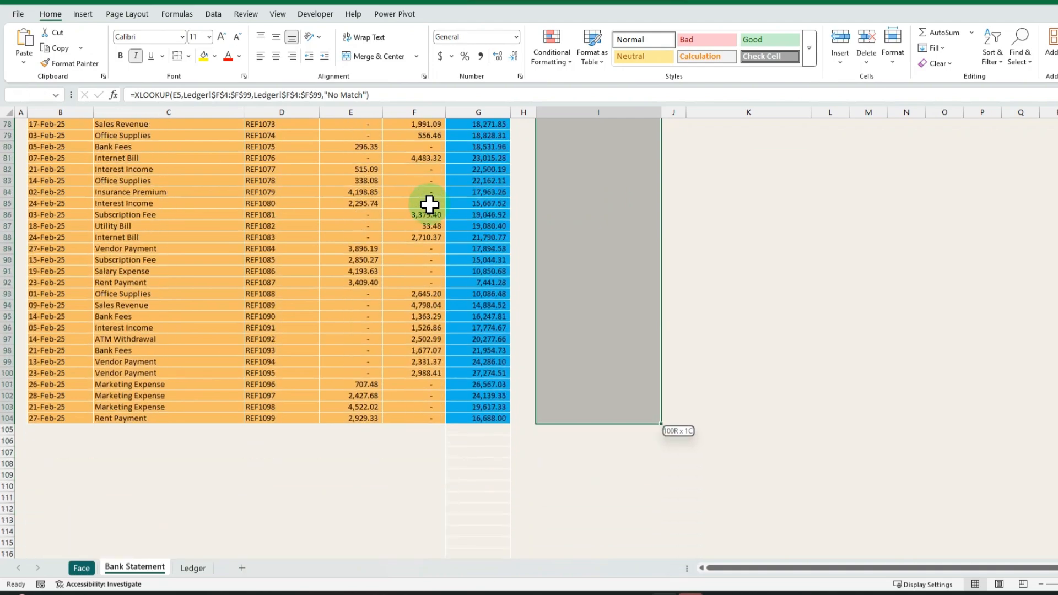
{"action": "key", "text": "ctrl+d"}
Step: Apply text-contains conditional formatting for "No Match" to I5:I104 with Light Red Fill with Dark Red Text
{"action": "key", "text": "Up"}
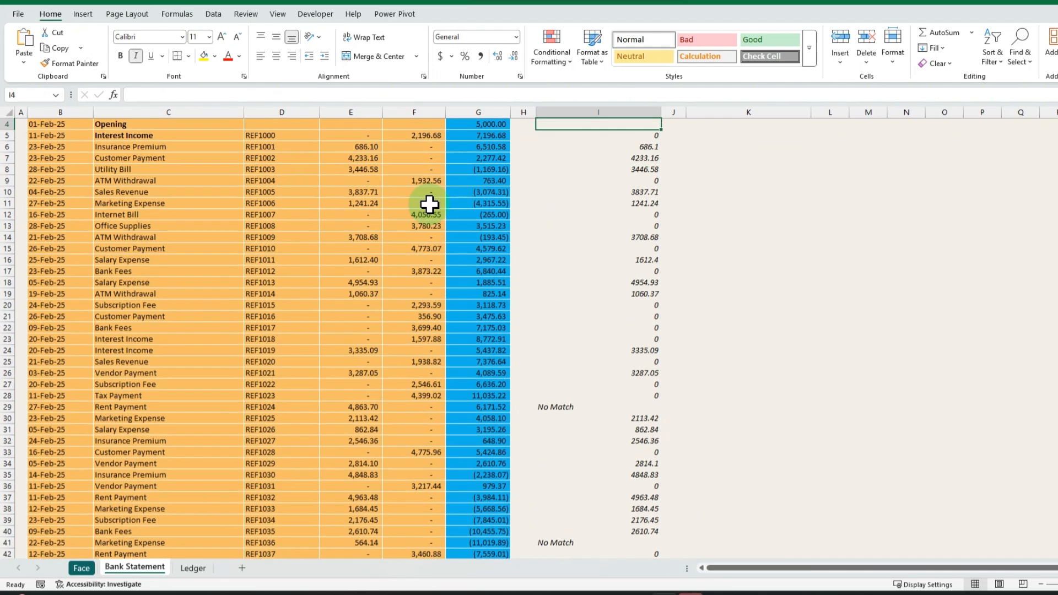
{"action": "key", "text": "Down"}
{"action": "key", "text": "Up"}
{"action": "key", "text": "Up"}
{"action": "key", "text": "Down"}
{"action": "key", "text": "Down"}
{"action": "key", "text": "ctrl+shift+Down"}
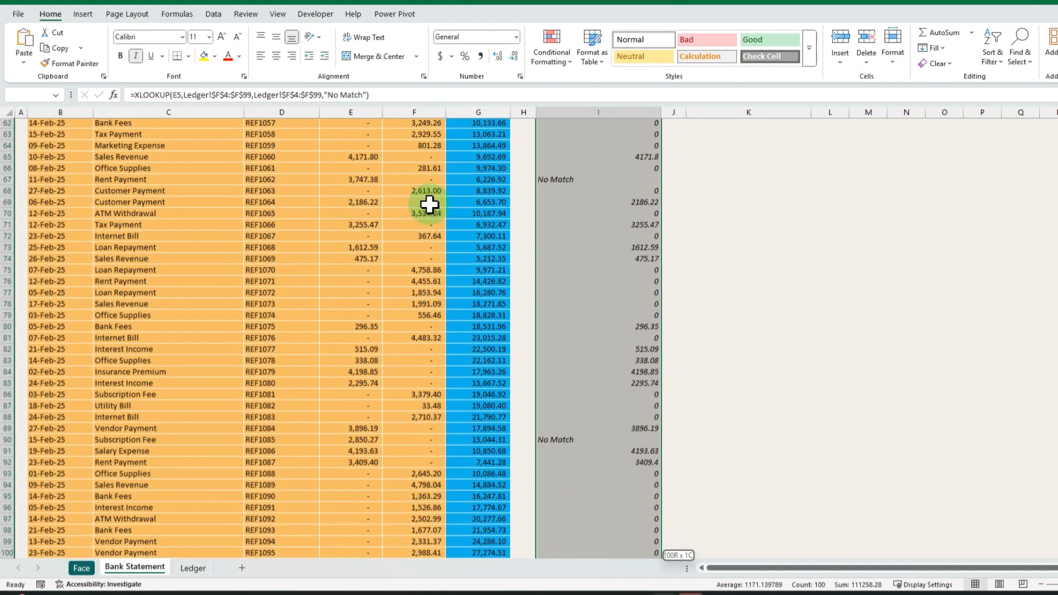
{"action": "left_click", "coordinate": [551, 52]}
{"action": "mouse_move", "coordinate": [601, 111]}
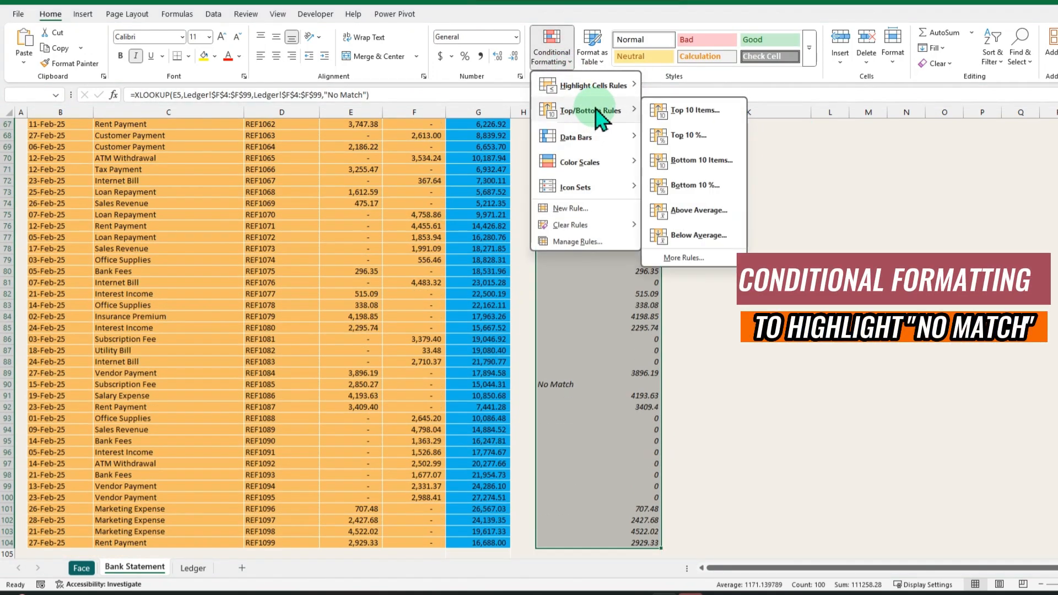
{"action": "mouse_move", "coordinate": [606, 85]}
{"action": "left_click", "coordinate": [686, 184]}
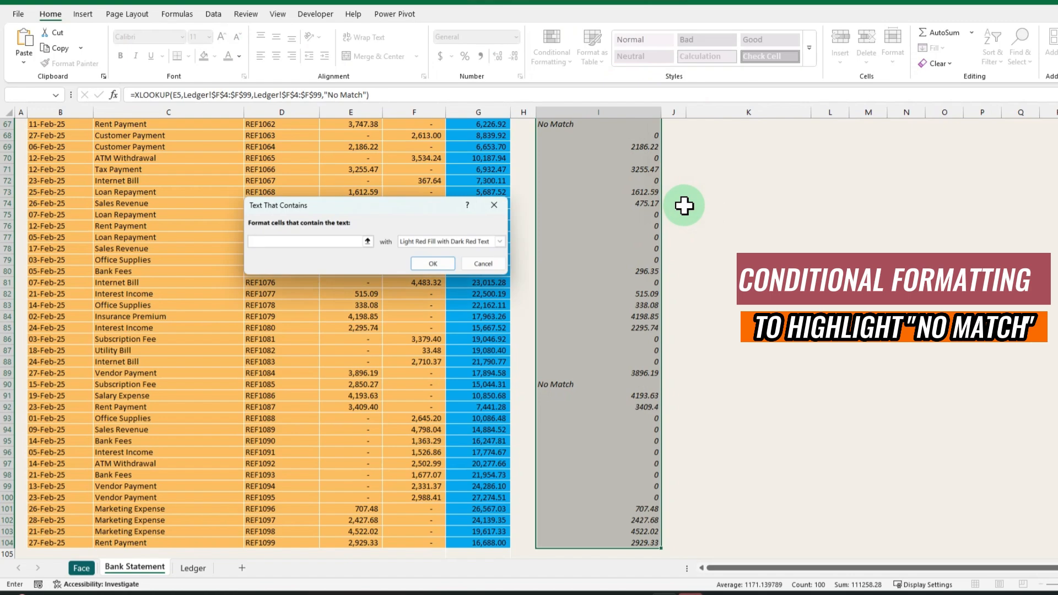
{"action": "type", "text": "No Match"}
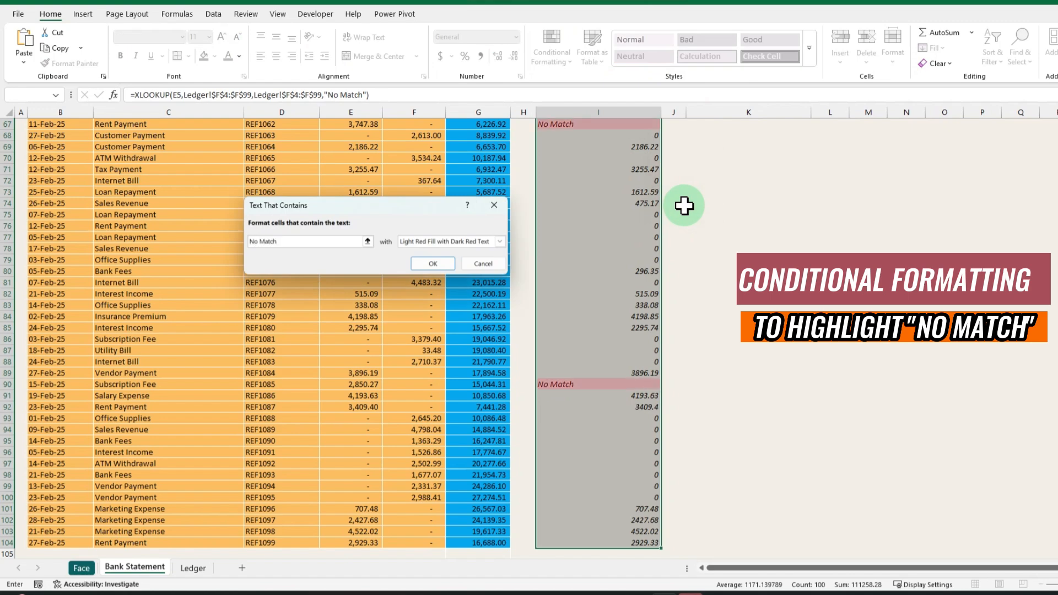
{"action": "left_click", "coordinate": [437, 266]}
{"action": "left_click", "coordinate": [597, 238]}
Step: Review the payment matching column against the bank Debit column, checking matched amounts and the highlighted "No Match" rows
{"action": "scroll", "coordinate": [639, 252], "scroll_direction": "up", "scroll_amount": 5}
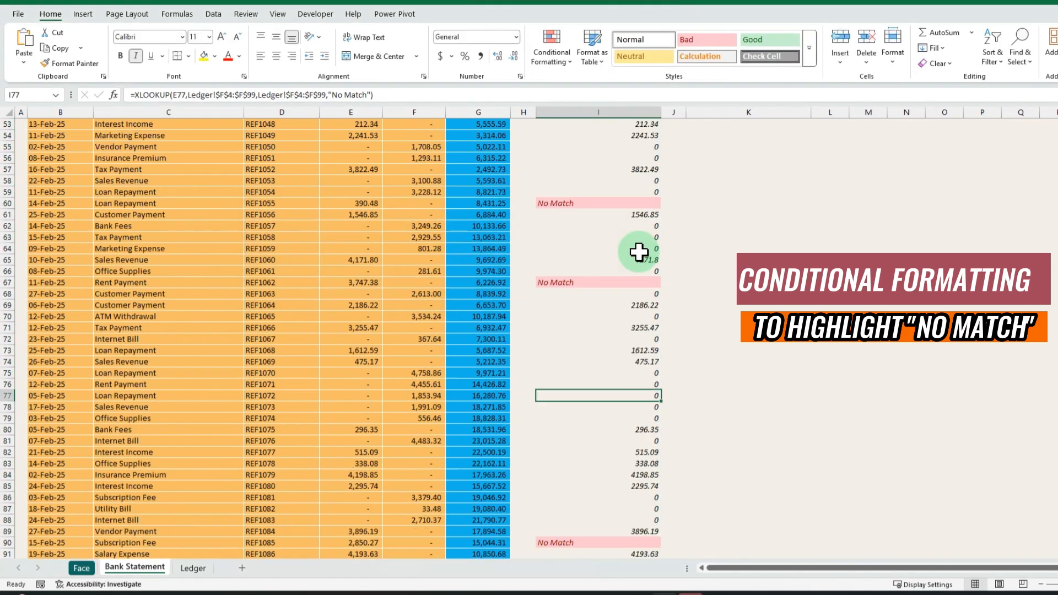
{"action": "scroll", "coordinate": [639, 253], "scroll_direction": "up", "scroll_amount": 17}
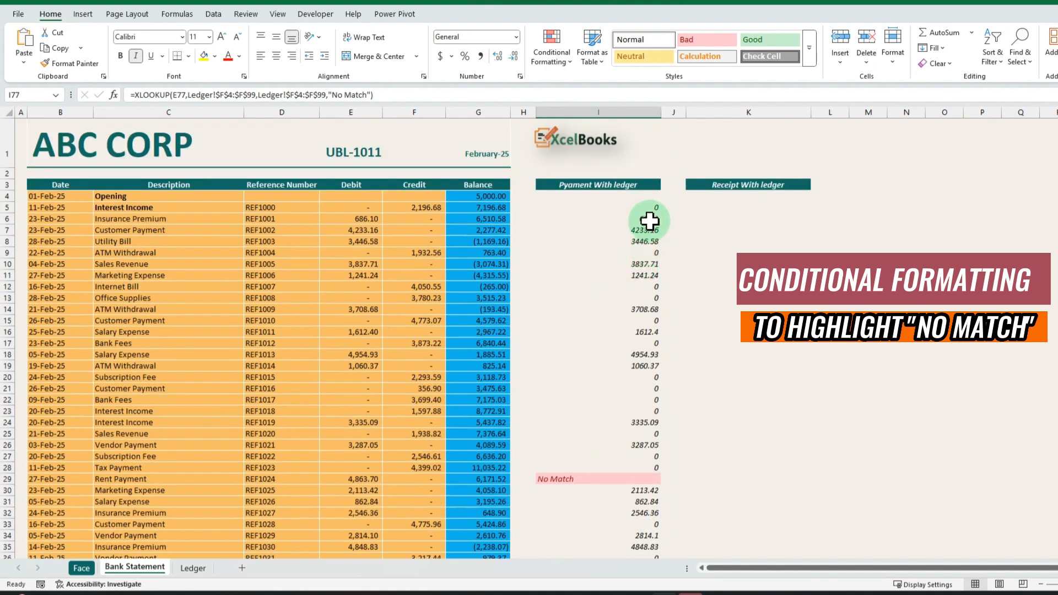
{"action": "left_click", "coordinate": [650, 221]}
{"action": "left_click", "coordinate": [595, 242]}
{"action": "left_click", "coordinate": [617, 355]}
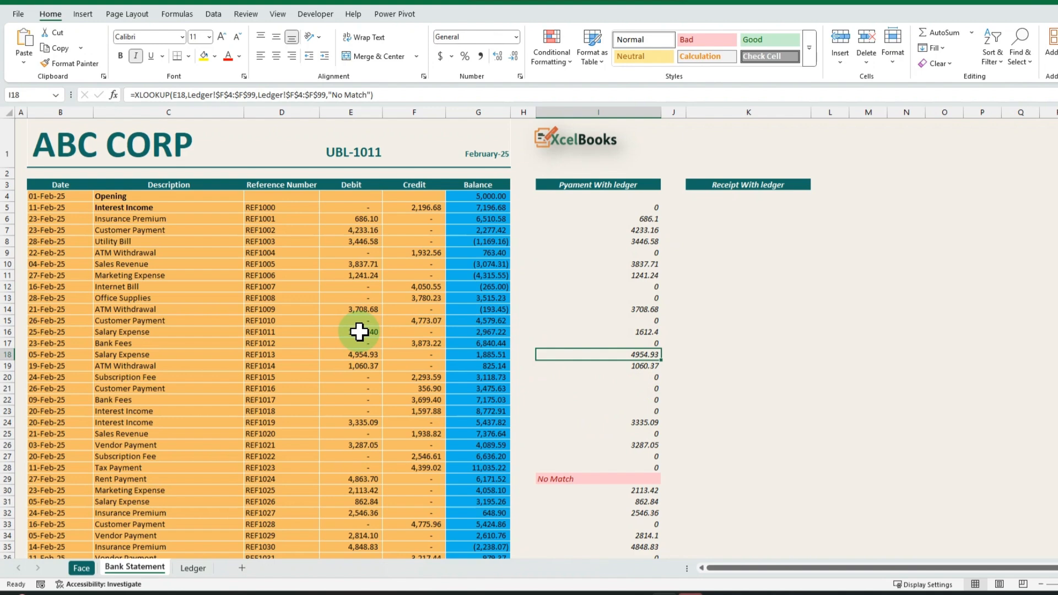
{"action": "scroll", "coordinate": [642, 463], "scroll_direction": "down", "scroll_amount": 3}
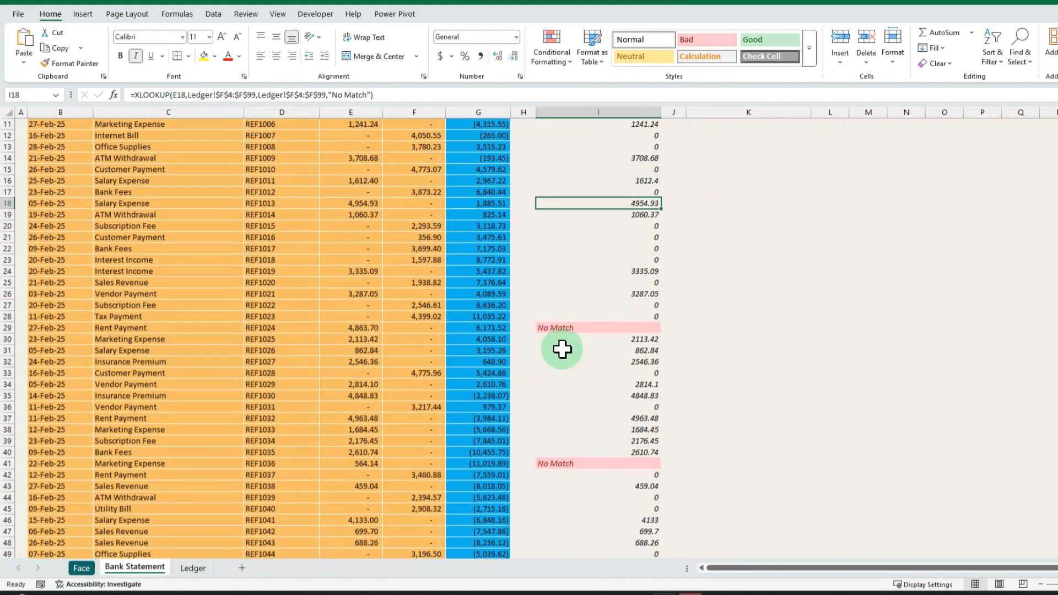
{"action": "left_click", "coordinate": [555, 329]}
{"action": "left_click", "coordinate": [347, 328]}
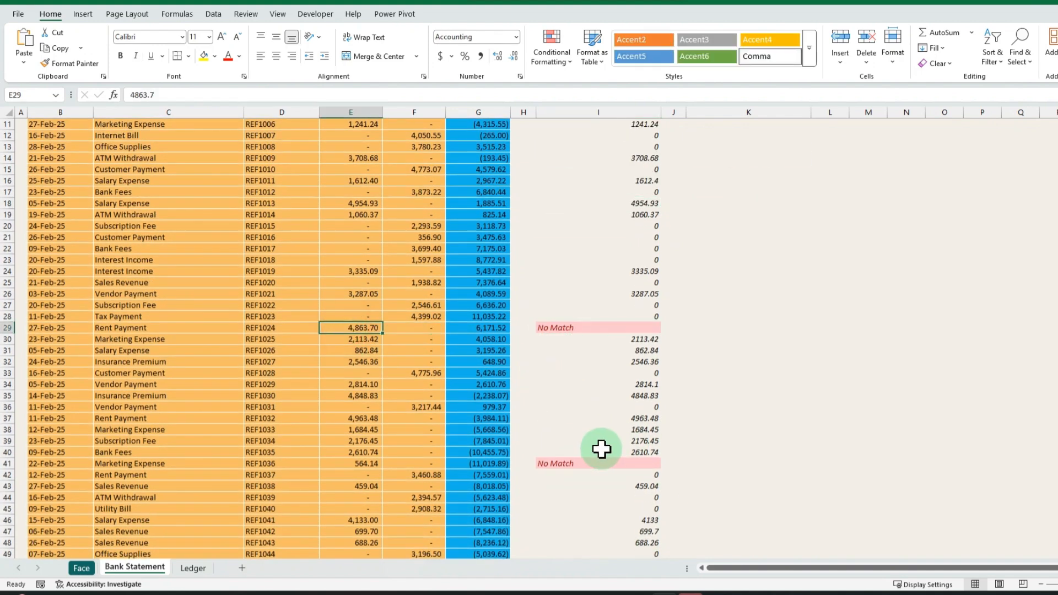
{"action": "left_click", "coordinate": [578, 464]}
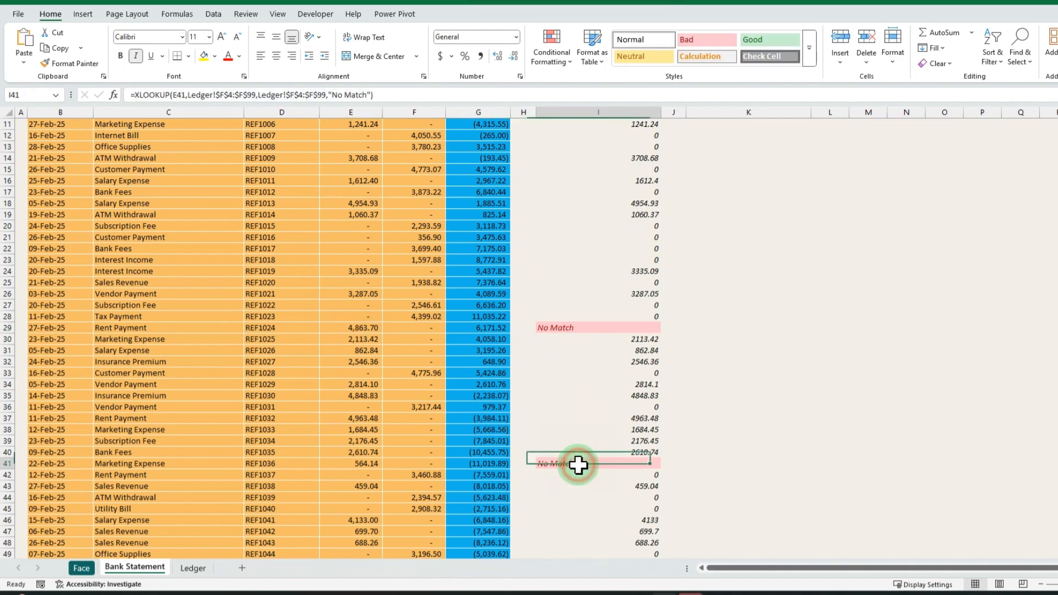
{"action": "scroll", "coordinate": [597, 505], "scroll_direction": "down", "scroll_amount": 11}
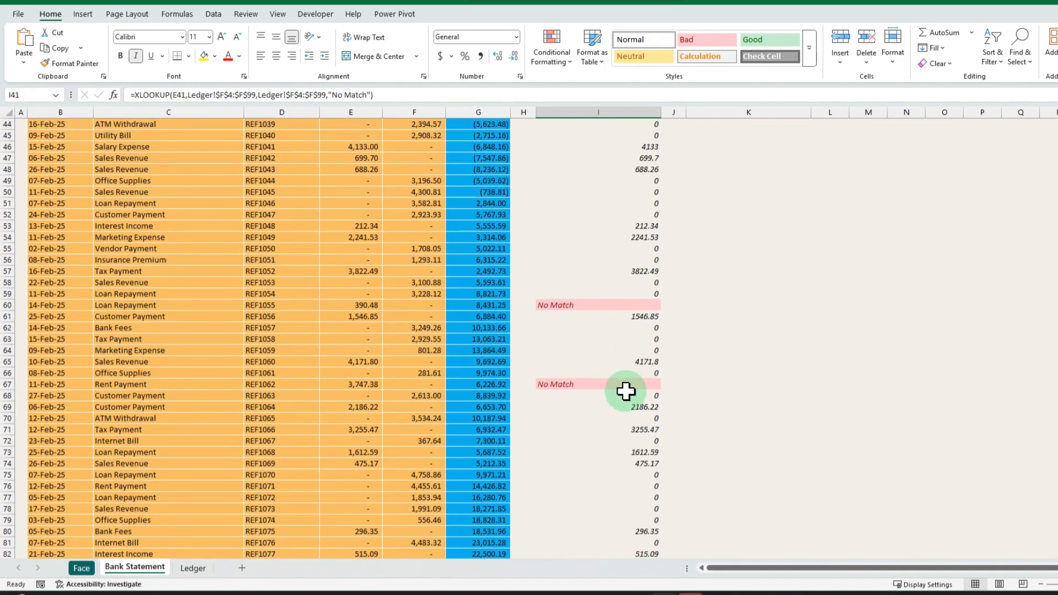
{"action": "scroll", "coordinate": [588, 397], "scroll_direction": "down", "scroll_amount": 6}
{"action": "scroll", "coordinate": [587, 396], "scroll_direction": "down", "scroll_amount": 3}
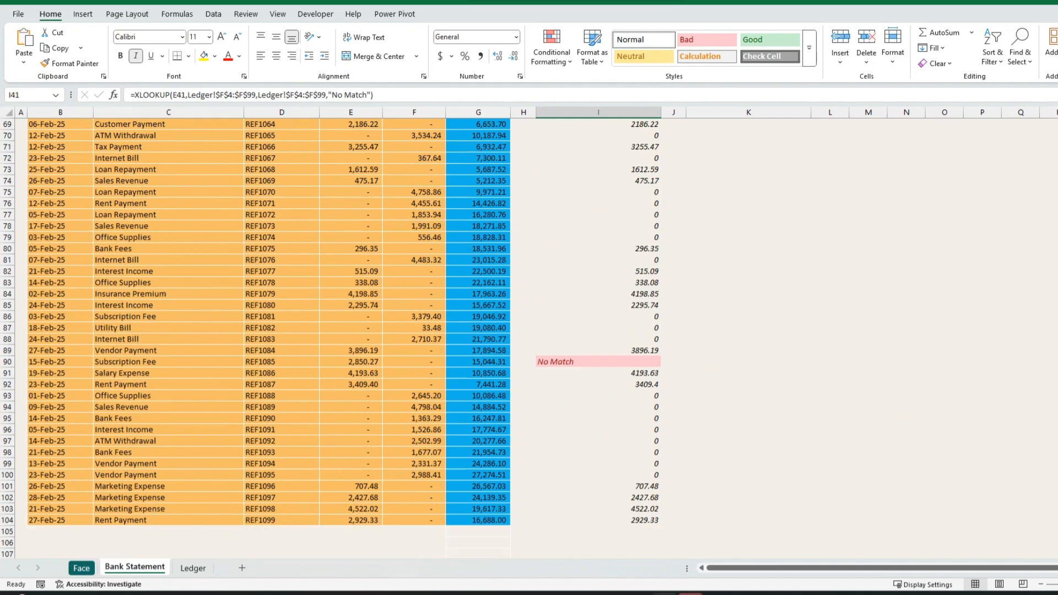
{"action": "scroll", "coordinate": [587, 396], "scroll_direction": "up", "scroll_amount": 20}
{"action": "left_click", "coordinate": [592, 484]}
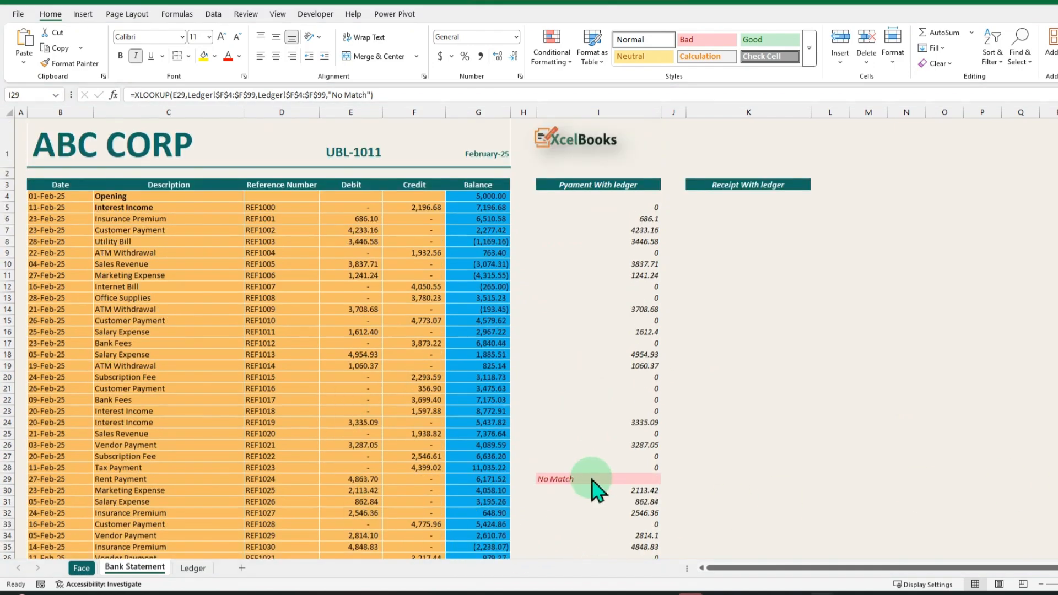
{"action": "scroll", "coordinate": [597, 495], "scroll_direction": "down", "scroll_amount": 4}
{"action": "scroll", "coordinate": [484, 504], "scroll_direction": "up", "scroll_amount": 5}
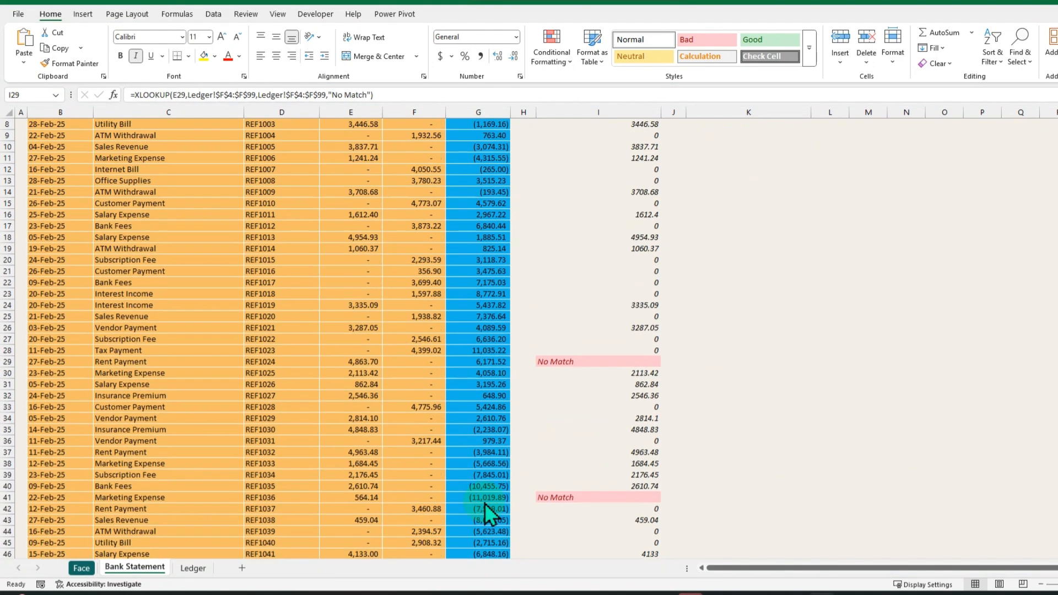
{"action": "left_click", "coordinate": [192, 568]}
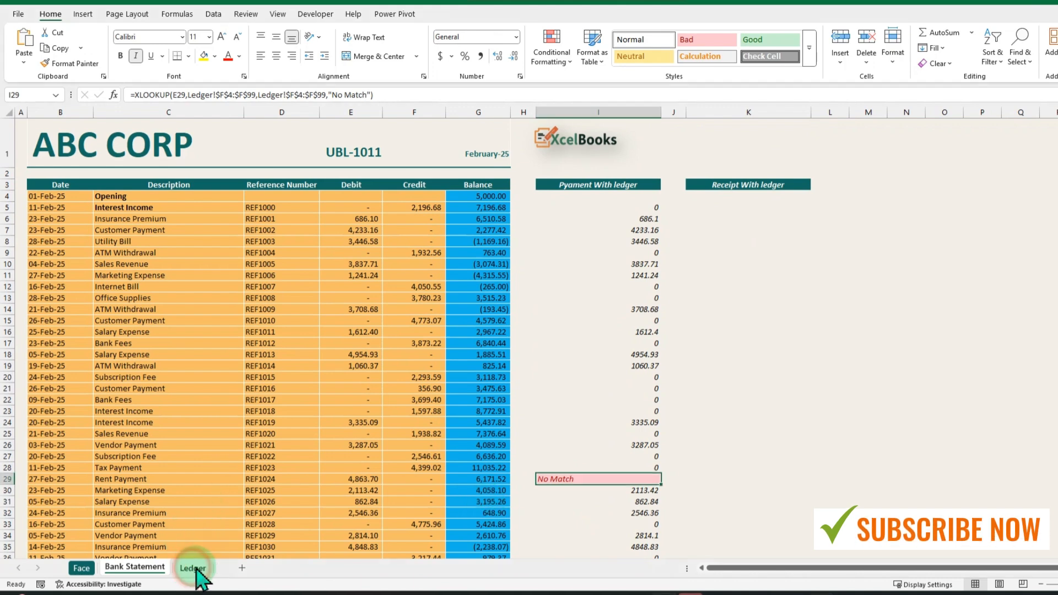
Step: Copy the debit amounts of the "No Match" rows together from cells E29, E41, E60, E67 and E90
{"action": "scroll", "coordinate": [551, 441], "scroll_direction": "down", "scroll_amount": 2}
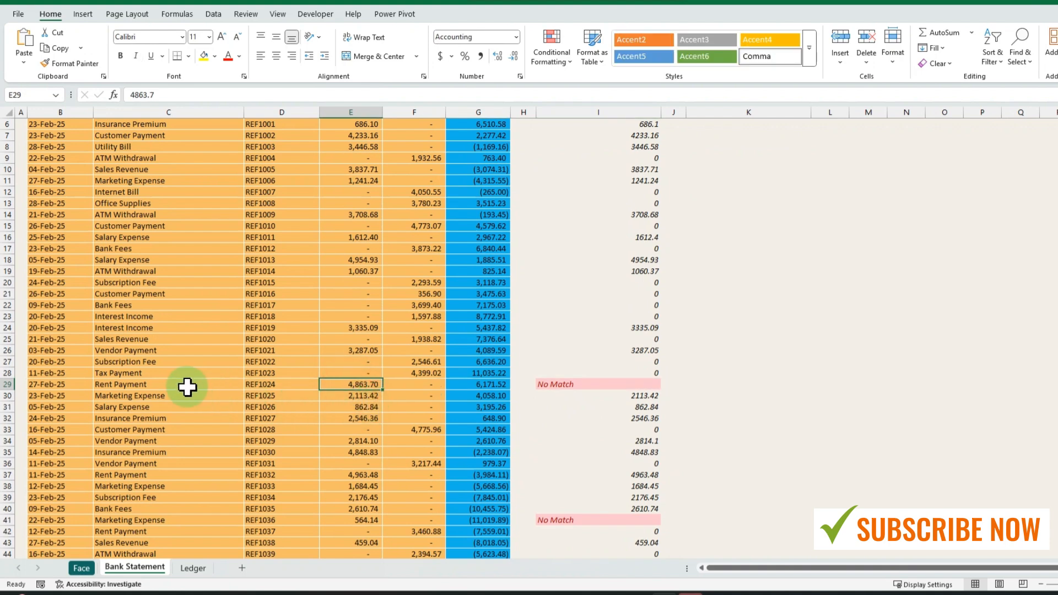
{"action": "left_click", "coordinate": [157, 386]}
{"action": "left_click", "coordinate": [358, 385]}
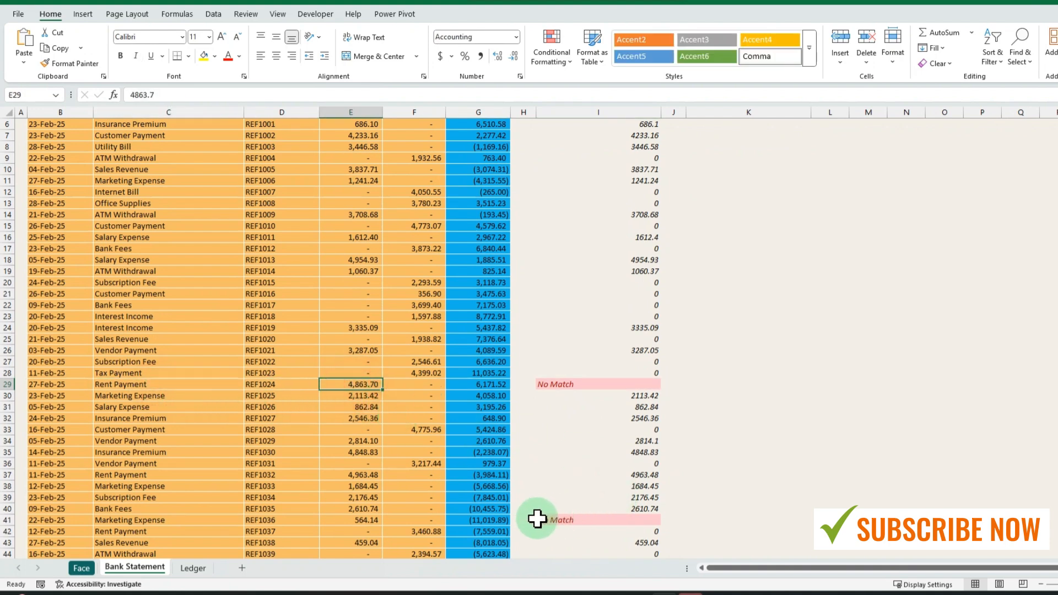
{"action": "left_click", "coordinate": [354, 520], "text": "ctrl"}
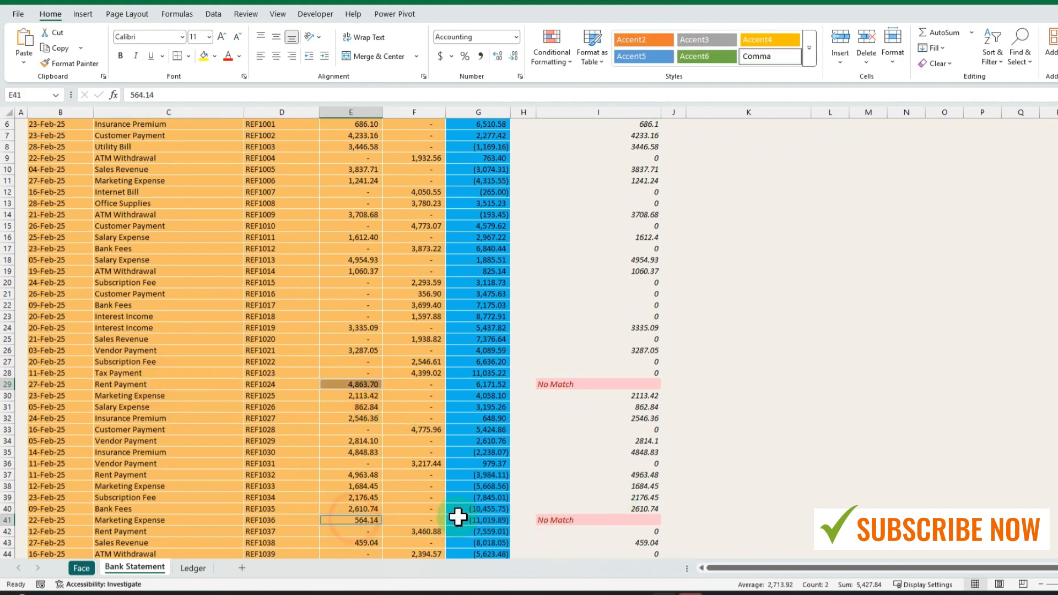
{"action": "scroll", "coordinate": [458, 515], "scroll_direction": "down", "scroll_amount": 11}
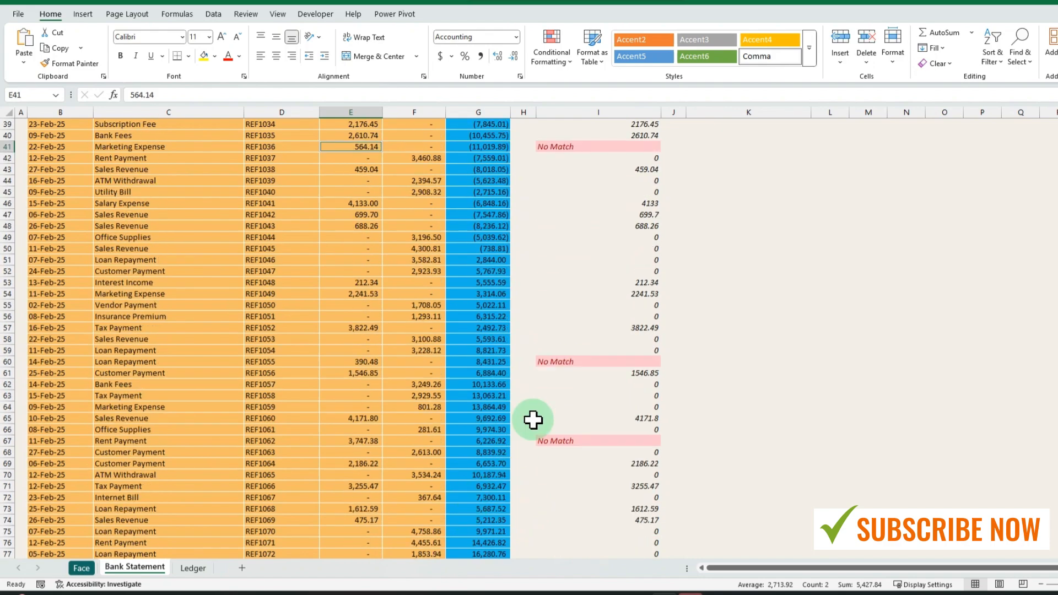
{"action": "left_click", "coordinate": [359, 361], "text": "ctrl"}
{"action": "left_click", "coordinate": [366, 441], "text": "ctrl"}
{"action": "scroll", "coordinate": [551, 484], "scroll_direction": "down", "scroll_amount": 8}
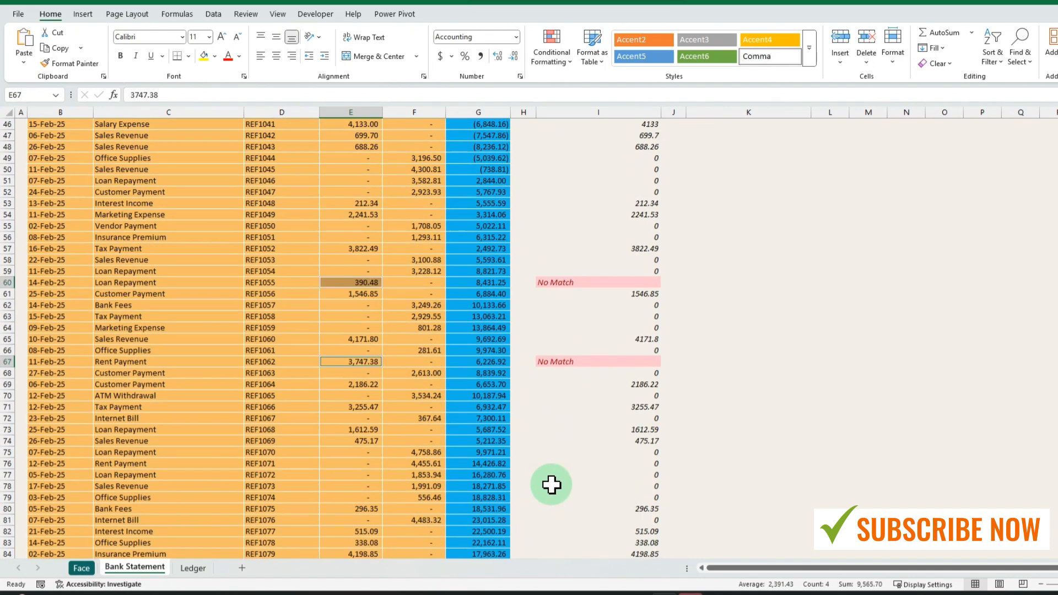
{"action": "left_click", "coordinate": [365, 418], "text": "ctrl"}
{"action": "scroll", "coordinate": [446, 463], "scroll_direction": "down", "scroll_amount": 3}
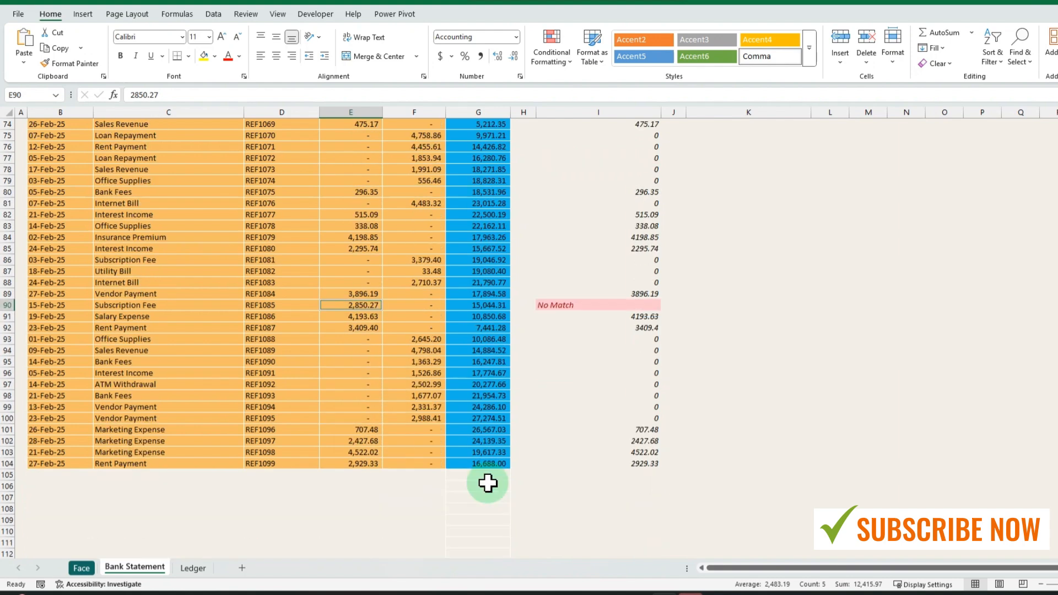
Step: Paste the copied debit amounts into K17:K21 of the Face sheet, under "LESS - Payment Made Not Recorded in Ledger"
{"action": "left_click", "coordinate": [81, 568]}
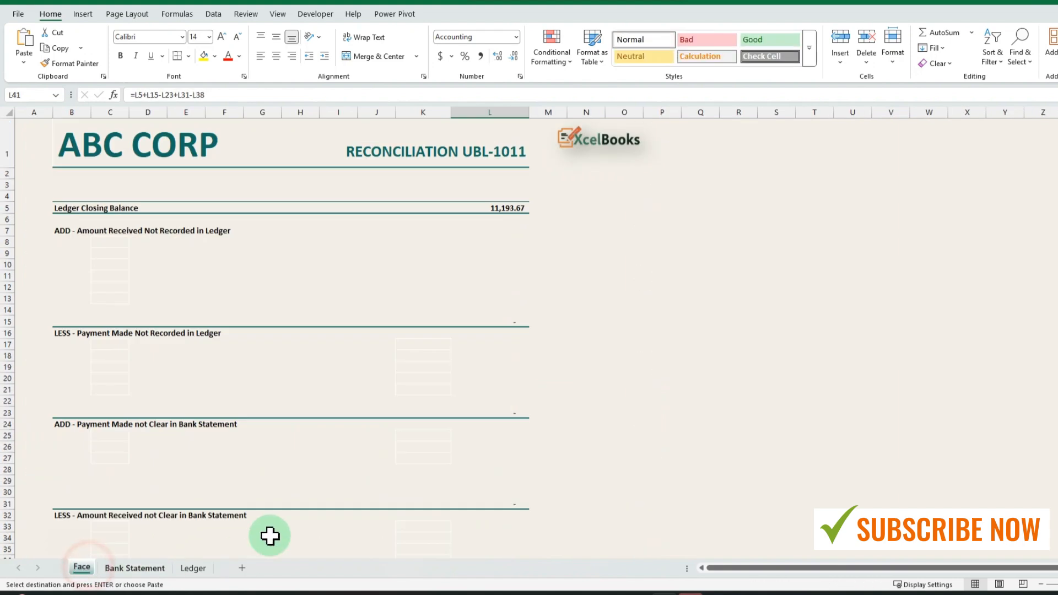
{"action": "left_click", "coordinate": [454, 343]}
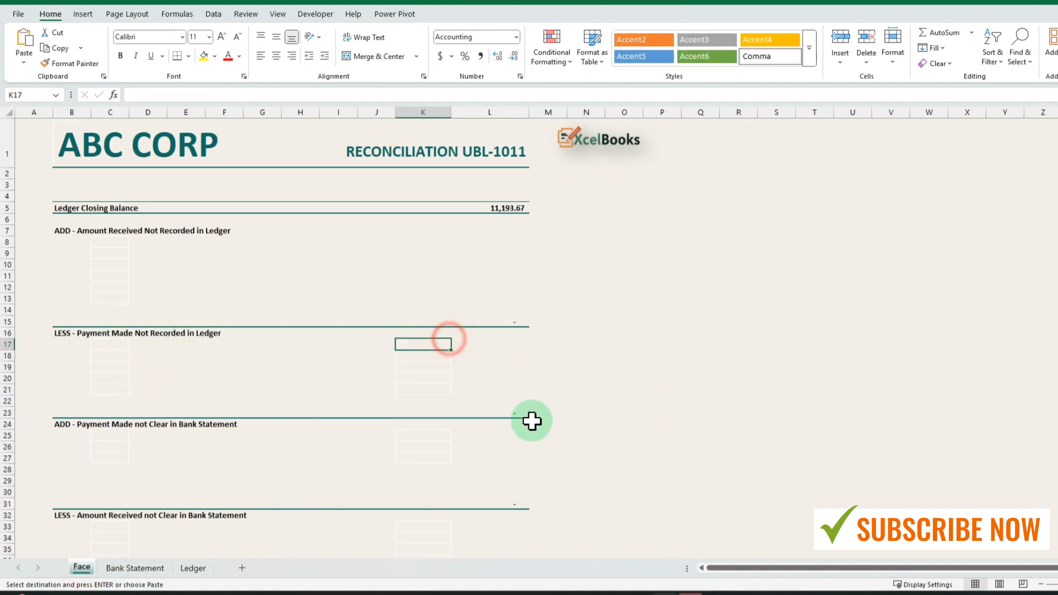
{"action": "key", "text": "Left"}
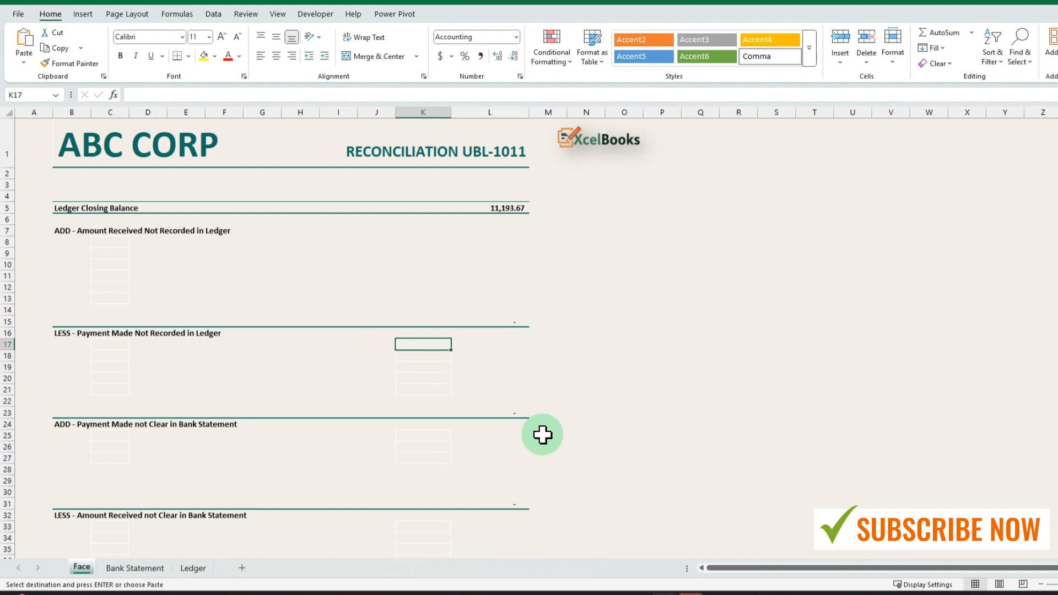
{"action": "type", "text": "4,863.70 564.14 390.48 3,747.38 2,850.27"}
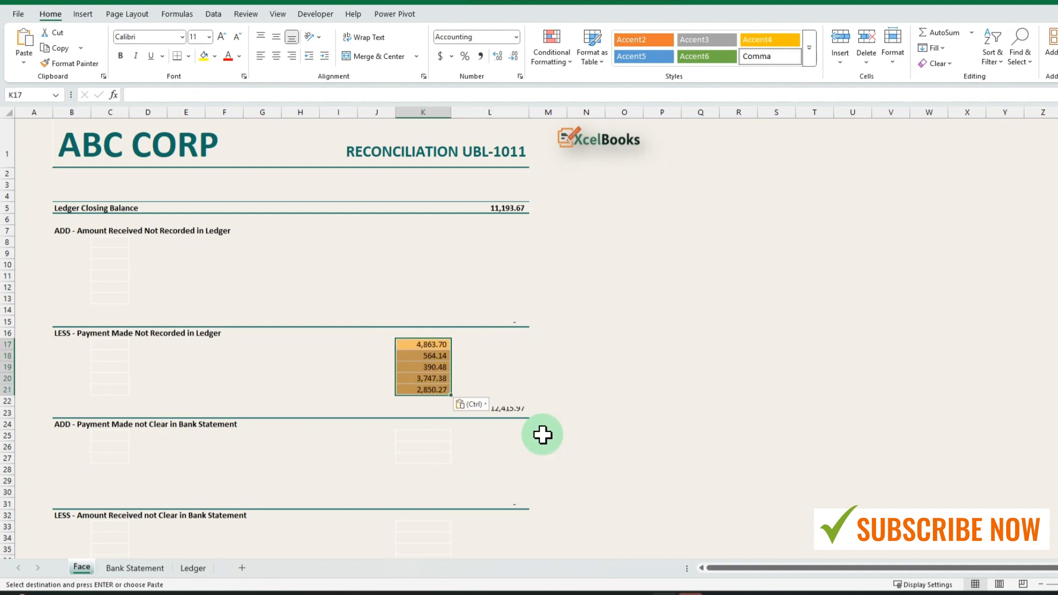
Step: Replace the orange fill of the pasted payment amounts in K17:K21 with white
{"action": "left_click", "coordinate": [214, 55]}
{"action": "left_click", "coordinate": [260, 306]}
{"action": "left_click", "coordinate": [624, 401]}
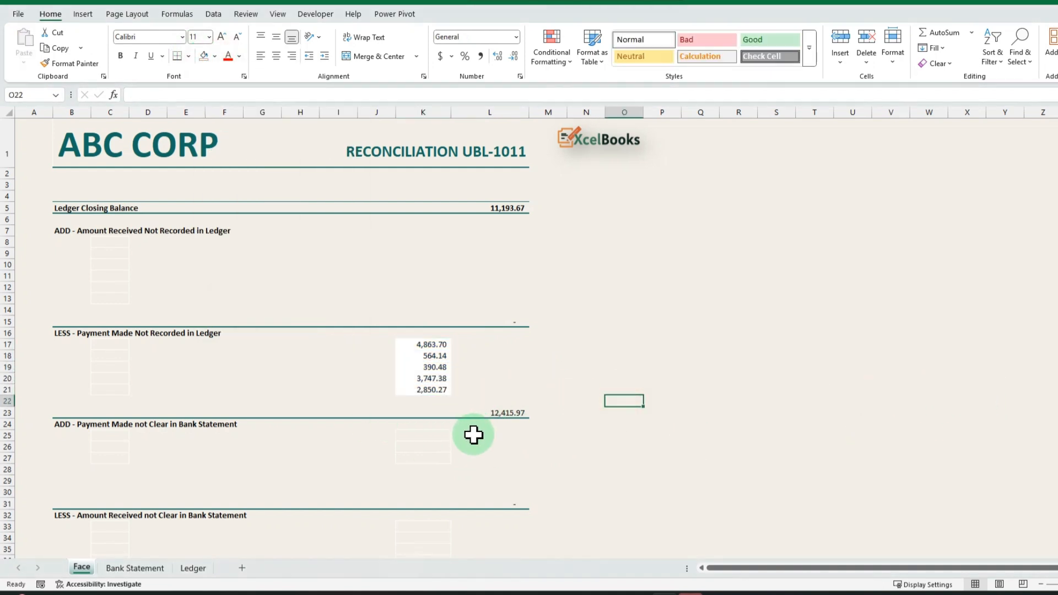
Step: Begin an XLOOKUP in K5 of the Bank Statement sheet with F5 as lookup value and Ledger!$E$4:$E$99 as lookup array
{"action": "key", "text": "ctrl+Page_Down"}
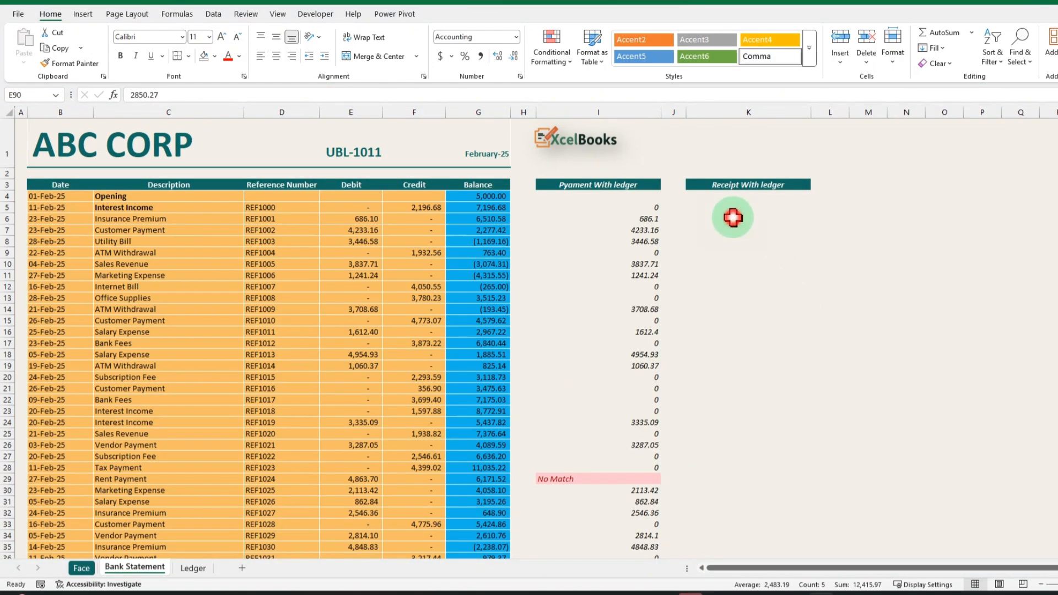
{"action": "left_click", "coordinate": [716, 207]}
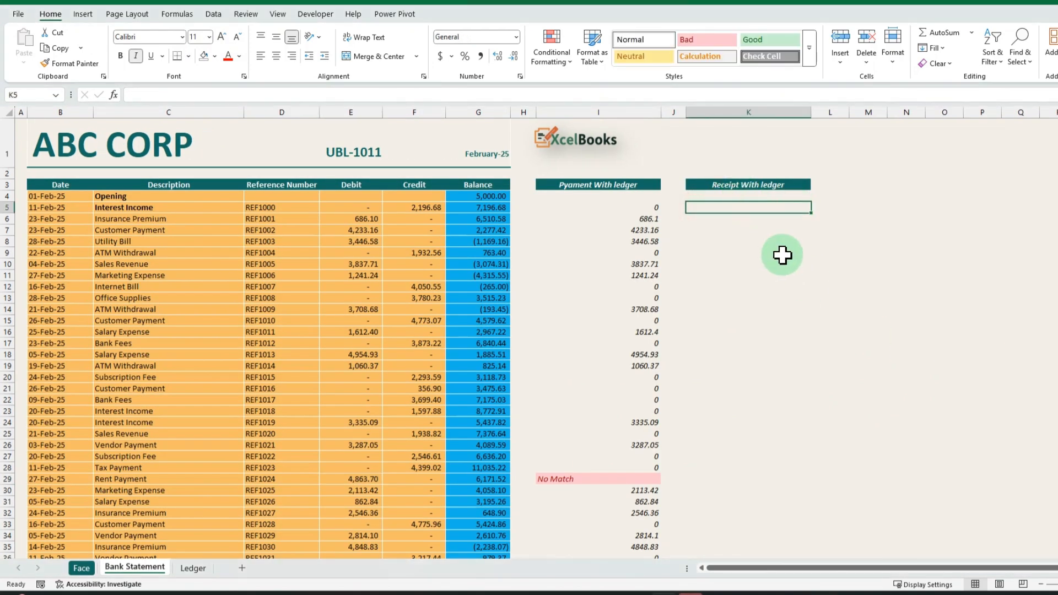
{"action": "type", "text": "=XLOOKUP("}
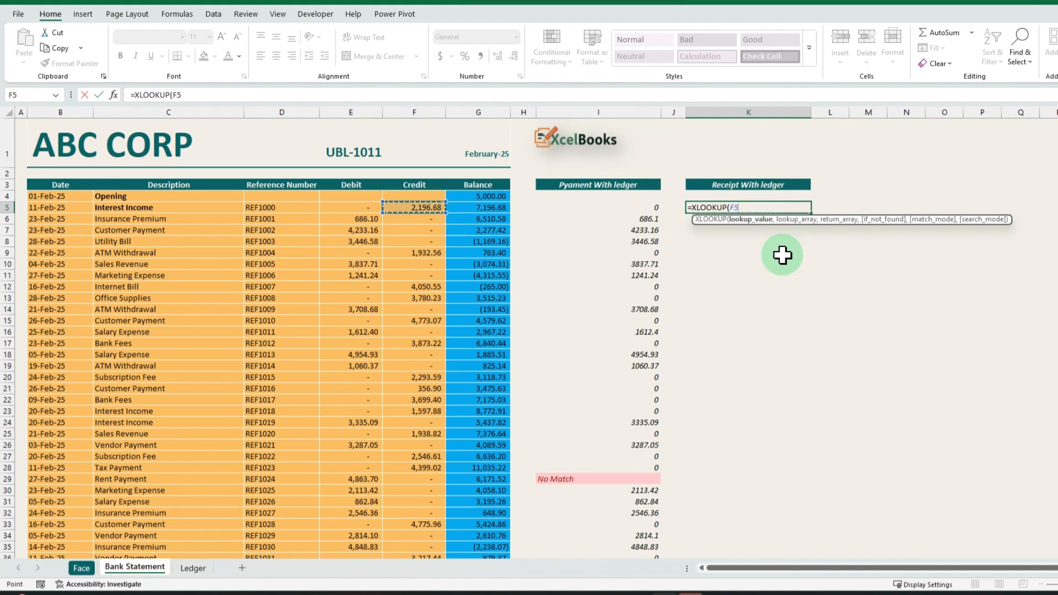
{"action": "left_click", "coordinate": [198, 574]}
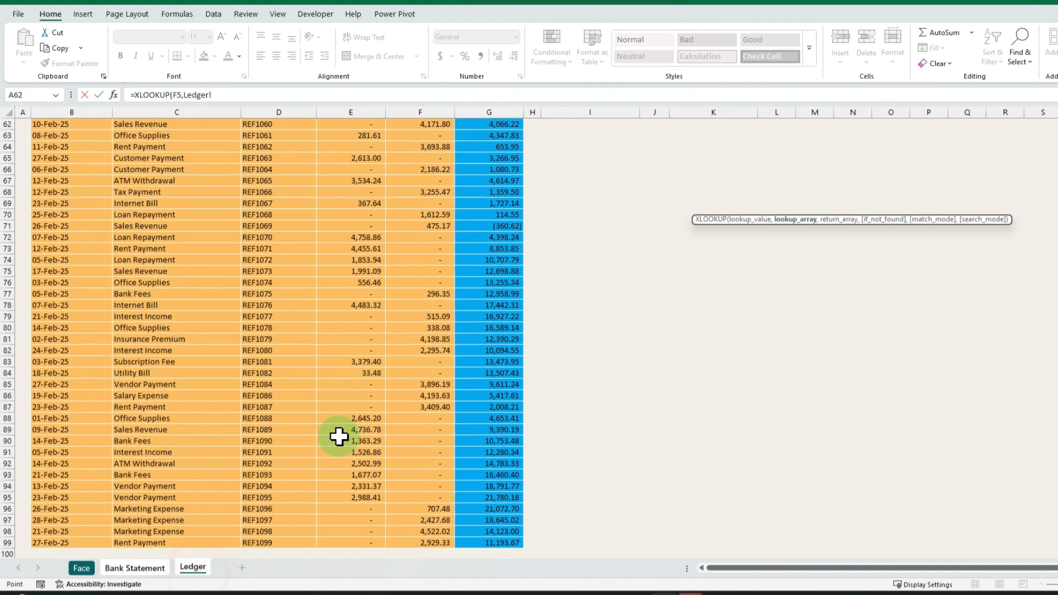
{"action": "scroll", "coordinate": [338, 437], "scroll_direction": "up", "scroll_amount": 15}
{"action": "scroll", "coordinate": [370, 416], "scroll_direction": "up", "scroll_amount": 2}
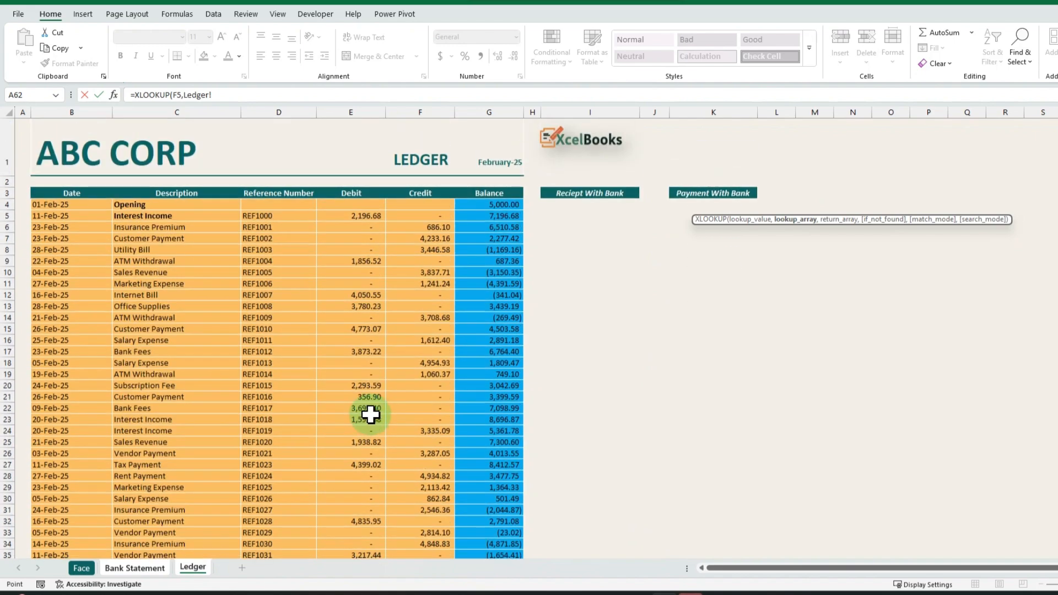
{"action": "key", "text": "ctrl+shift+Down"}
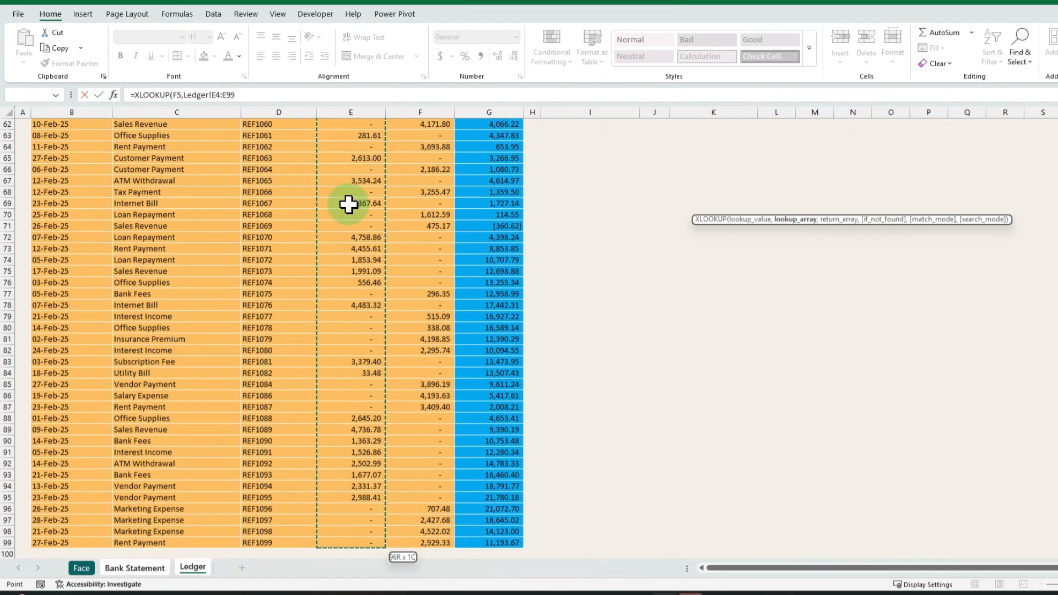
{"action": "key", "text": "F4"}
Step: Complete the XLOOKUP in K5 with return array Ledger!$E$4:$E$99 and "No Match" as the if-not-found text
{"action": "type", "text": ",Ledger!E69"}
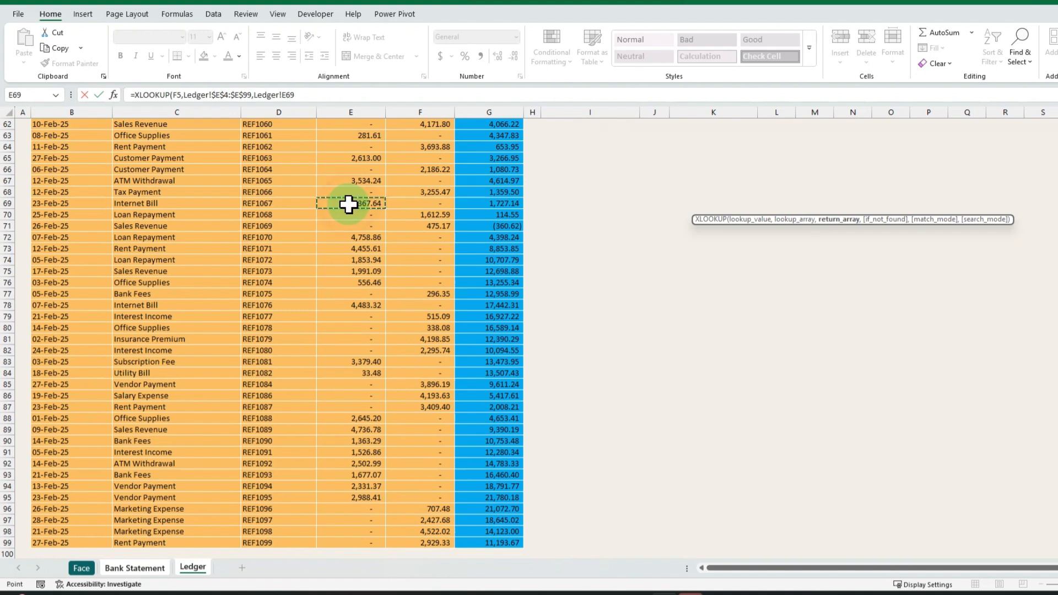
{"action": "key", "text": "ctrl+Up"}
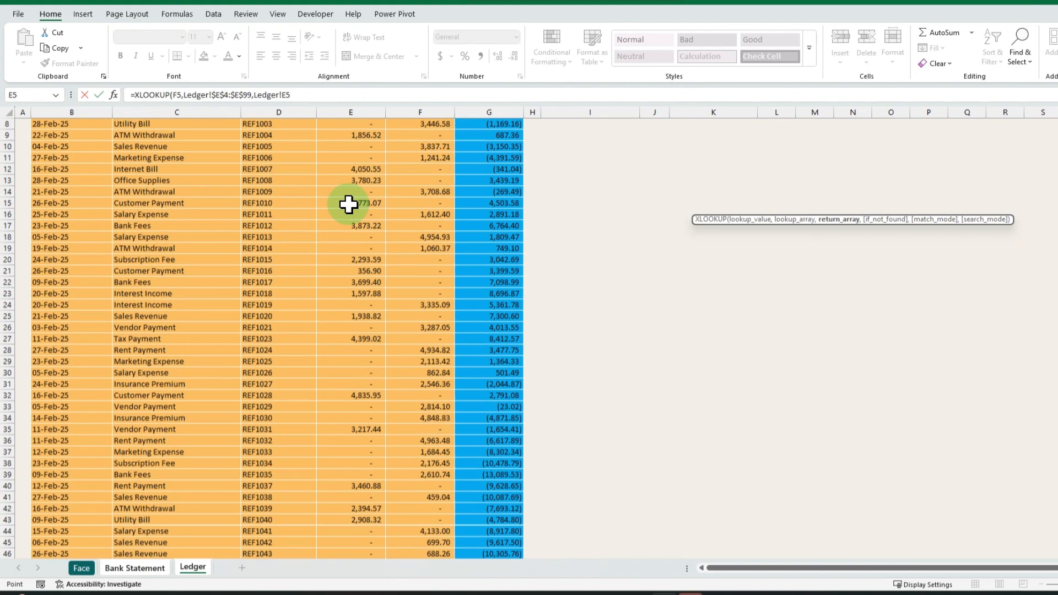
{"action": "key", "text": "ctrl+shift+Down"}
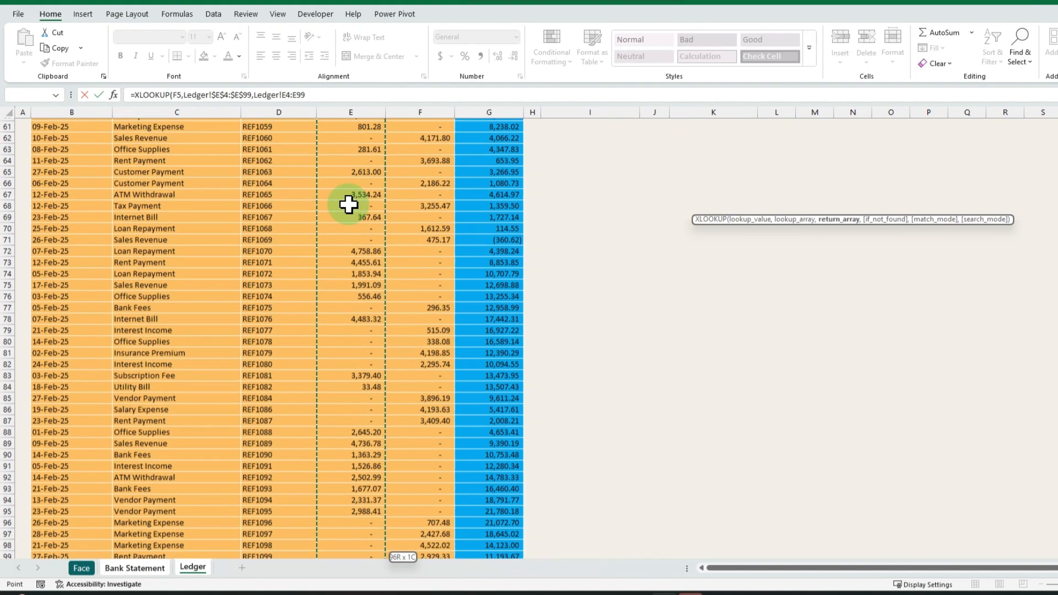
{"action": "key", "text": "F4"}
{"action": "type", "text": ",\"No Match"}
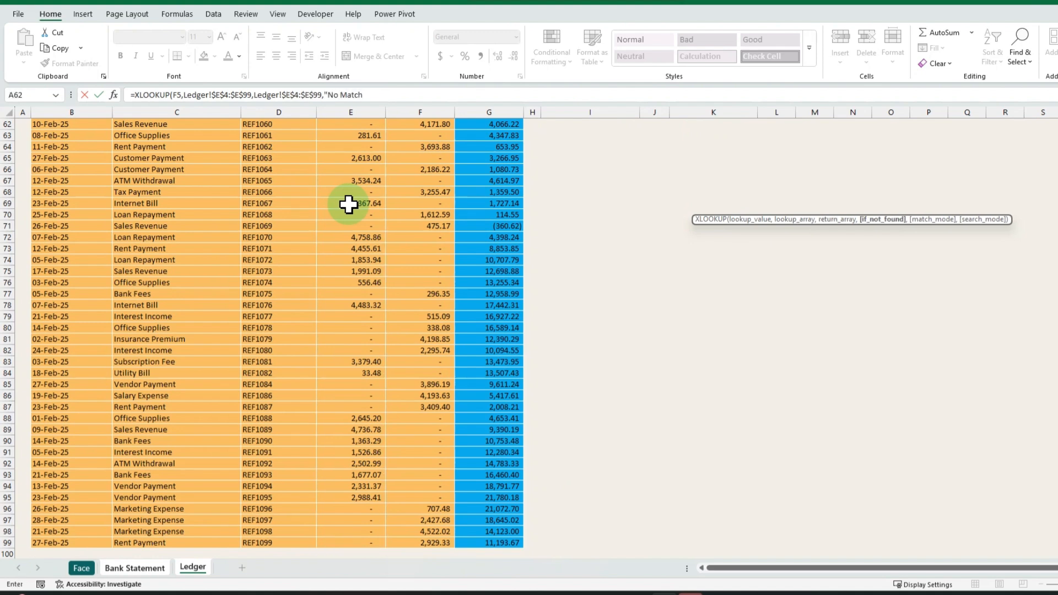
{"action": "type", "text": "\")"}
{"action": "key", "text": "Return"}
{"action": "key", "text": "Up"}
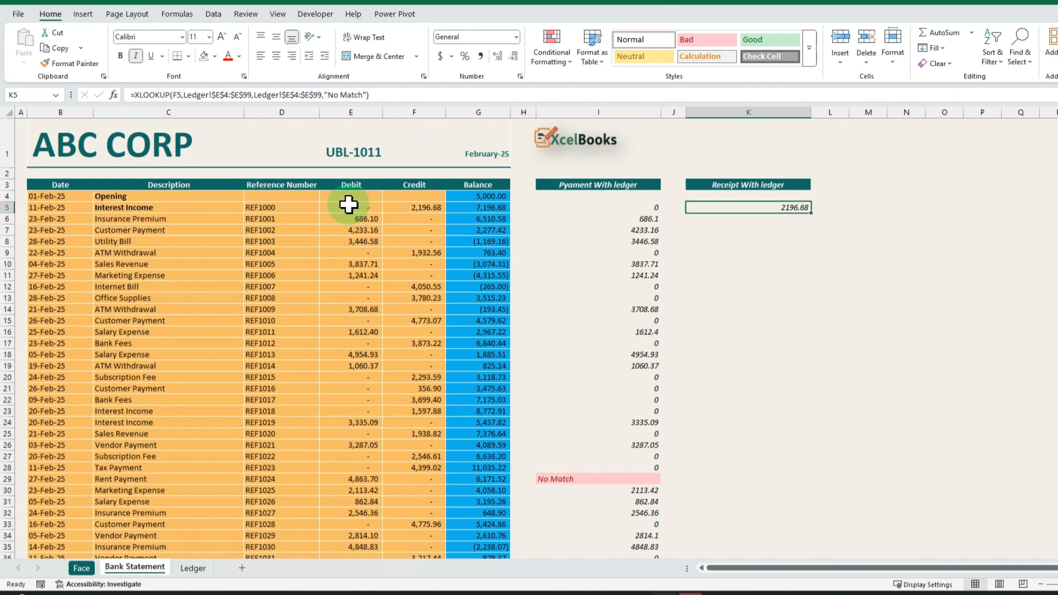
Step: Fill the K5 XLOOKUP formula down through K104 in the "Receipt With ledger" column
{"action": "key", "text": "shift+Down"}
{"action": "key", "text": "shift+Down"}
{"action": "key", "text": "shift+Down"}
{"action": "key", "text": "shift+Down"}
{"action": "key", "text": "shift+Down"}
{"action": "key", "text": "shift+Down"}
{"action": "key", "text": "shift+Down"}
{"action": "key", "text": "shift+Down"}
{"action": "key", "text": "shift+Down"}
{"action": "key", "text": "shift+Down"}
{"action": "key", "text": "shift+Down"}
{"action": "key", "text": "shift+Down"}
{"action": "key", "text": "shift+Down"}
{"action": "key", "text": "shift+Down"}
{"action": "key", "text": "shift+Down"}
{"action": "key", "text": "shift+Down"}
{"action": "key", "text": "shift+Down"}
{"action": "key", "text": "shift+Down"}
{"action": "key", "text": "shift+Down"}
{"action": "key", "text": "shift+Down"}
{"action": "key", "text": "shift+Down"}
{"action": "key", "text": "shift+Down"}
{"action": "key", "text": "shift+Down"}
{"action": "key", "text": "Left"}
{"action": "key", "text": "Left"}
{"action": "key", "text": "Left"}
{"action": "key", "text": "Left"}
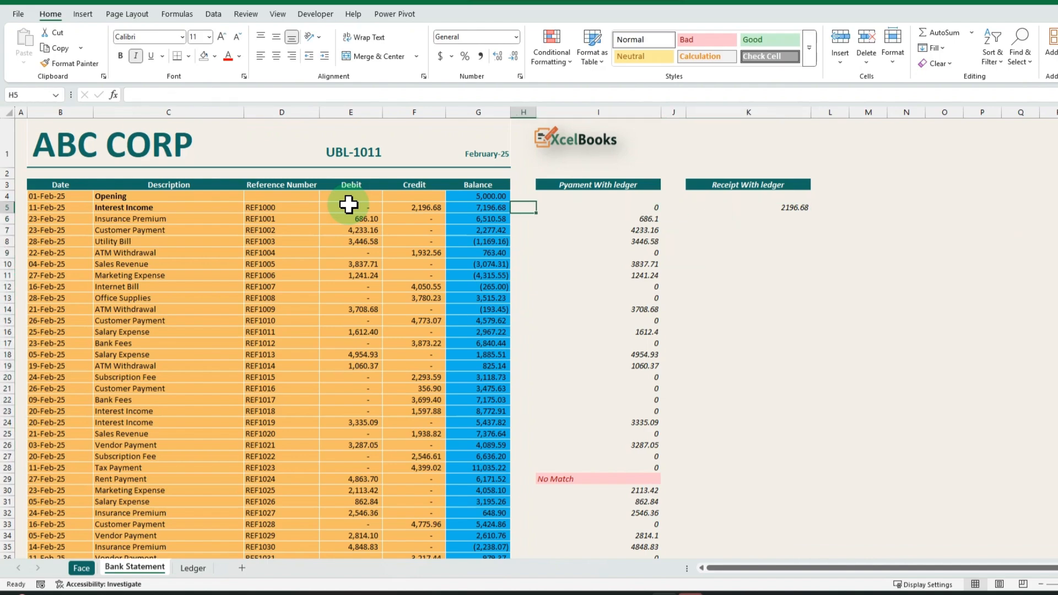
{"action": "key", "text": "ctrl+Down"}
{"action": "key", "text": "Right"}
{"action": "key", "text": "Right"}
{"action": "key", "text": "Right"}
{"action": "key", "text": "Right"}
{"action": "key", "text": "ctrl+shift+Up"}
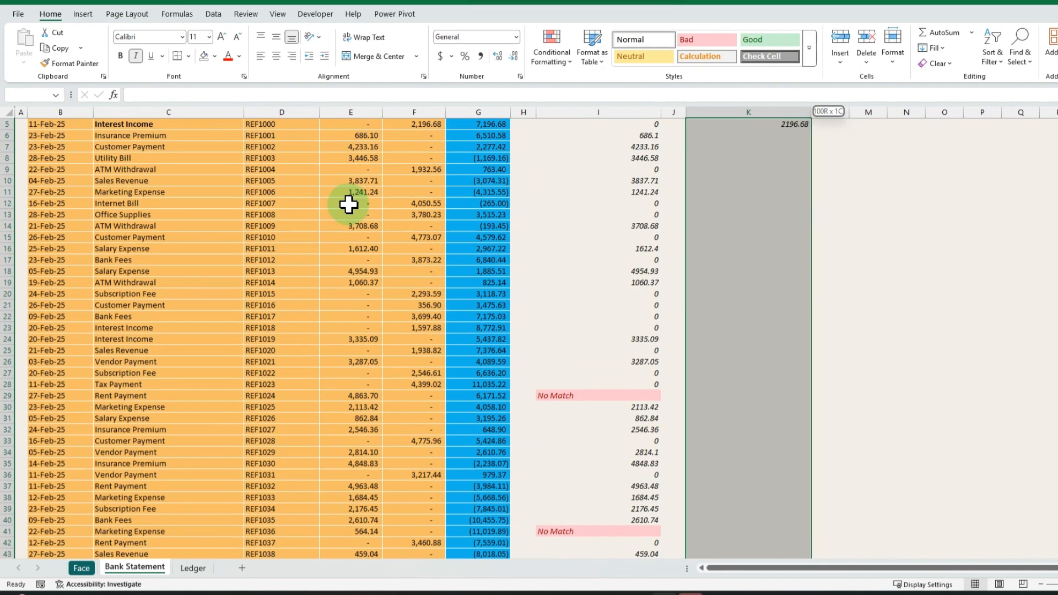
{"action": "key", "text": "ctrl+d"}
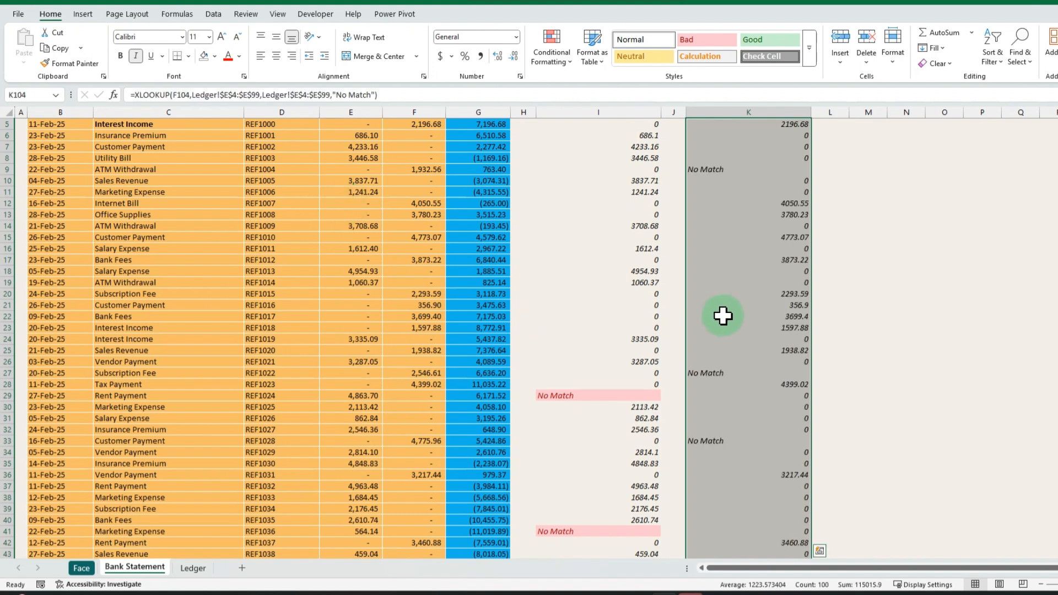
Step: Copy the formatting of I5:I104, including the "No Match" highlighting, to K5:K104 with Format Painter
{"action": "scroll", "coordinate": [642, 292], "scroll_direction": "up", "scroll_amount": 2}
{"action": "left_click", "coordinate": [616, 208]}
{"action": "key", "text": "ctrl+shift+Down"}
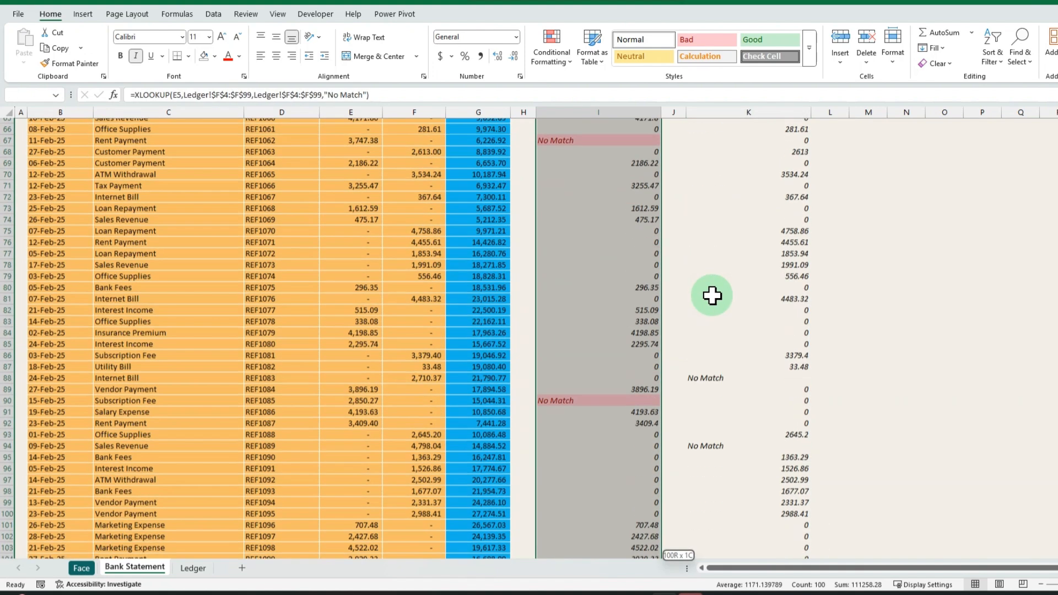
{"action": "left_click", "coordinate": [72, 64]}
{"action": "scroll", "coordinate": [860, 406], "scroll_direction": "up", "scroll_amount": 1}
{"action": "scroll", "coordinate": [808, 412], "scroll_direction": "up", "scroll_amount": 20}
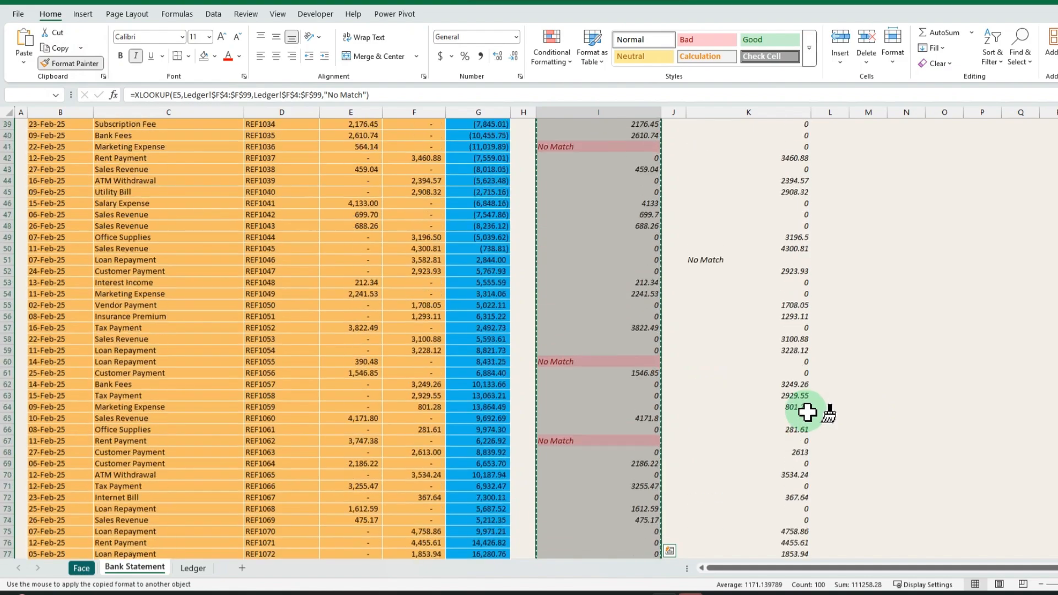
{"action": "left_click", "coordinate": [760, 209]}
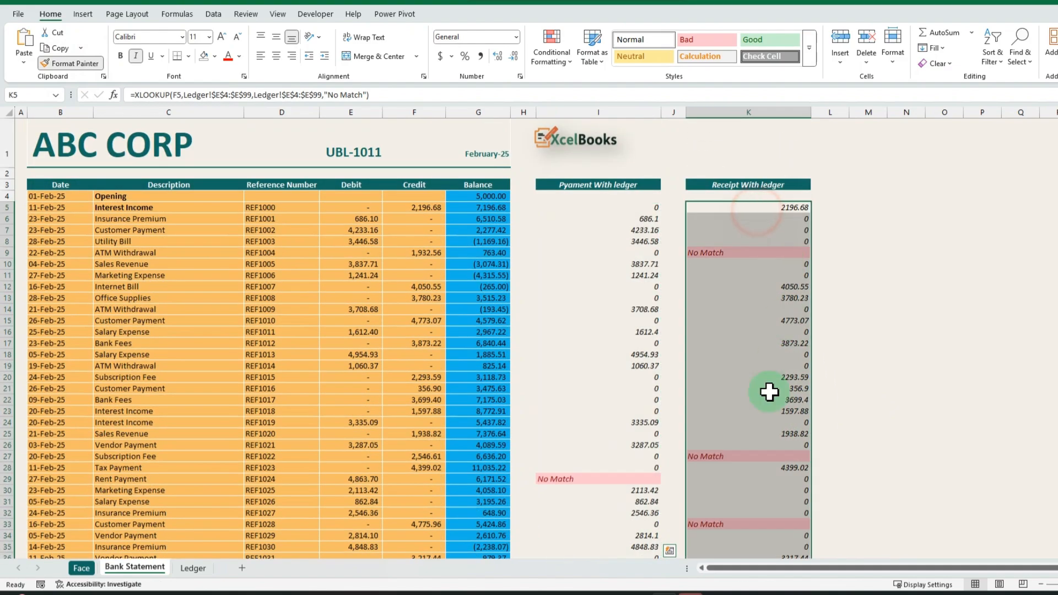
{"action": "scroll", "coordinate": [767, 464], "scroll_direction": "down", "scroll_amount": 12}
{"action": "scroll", "coordinate": [767, 463], "scroll_direction": "up", "scroll_amount": 12}
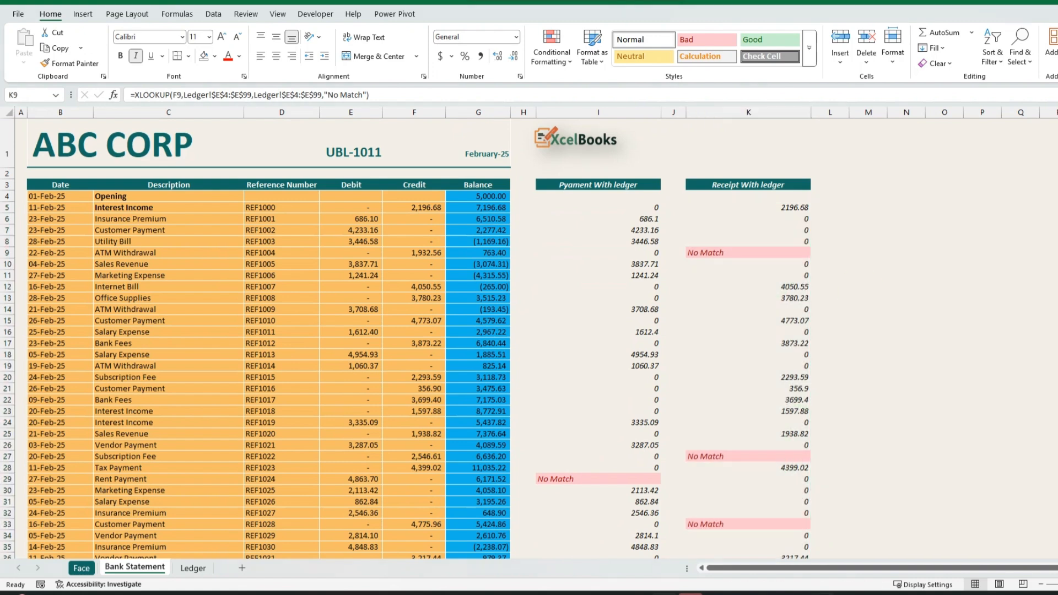
Step: Copy the credit amounts of the "No Match" receipt rows together from cells F9, F27, F33, F51, F88 and F94
{"action": "left_click", "coordinate": [727, 252]}
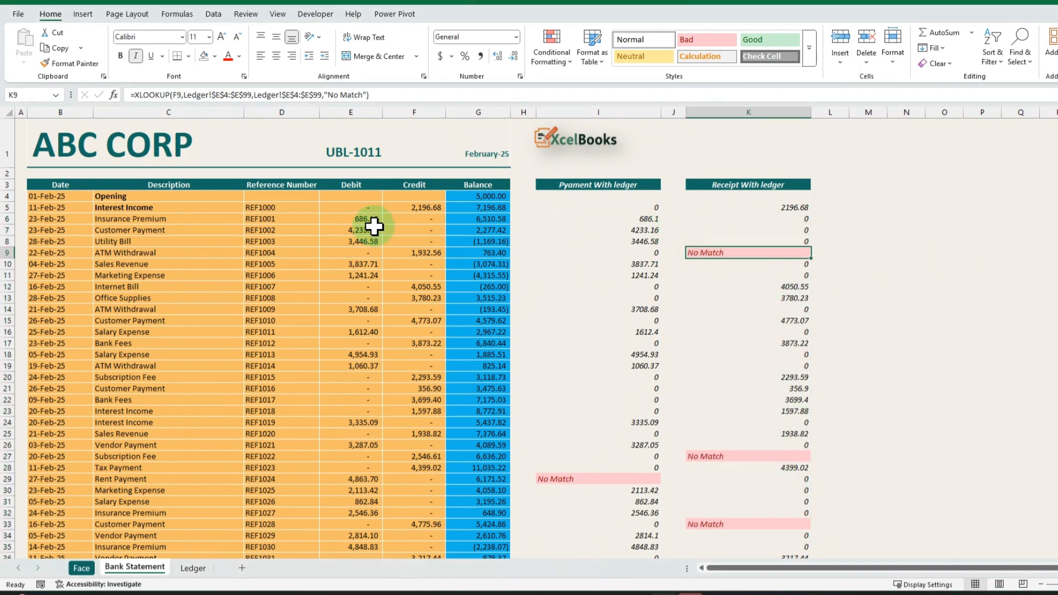
{"action": "left_click", "coordinate": [428, 253]}
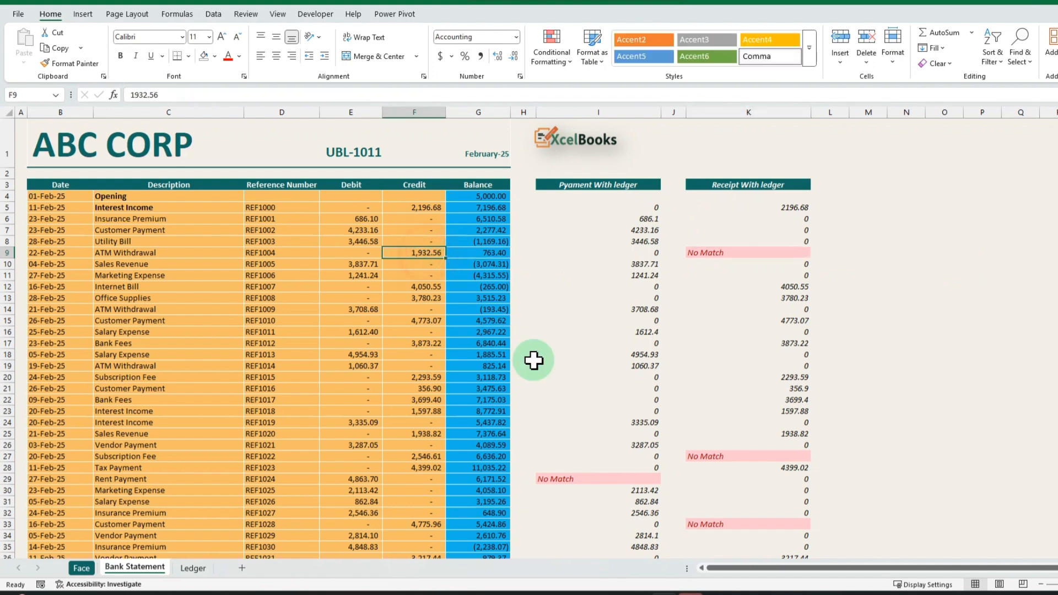
{"action": "left_click", "coordinate": [414, 455], "text": "ctrl"}
{"action": "scroll", "coordinate": [650, 491], "scroll_direction": "down", "scroll_amount": 4}
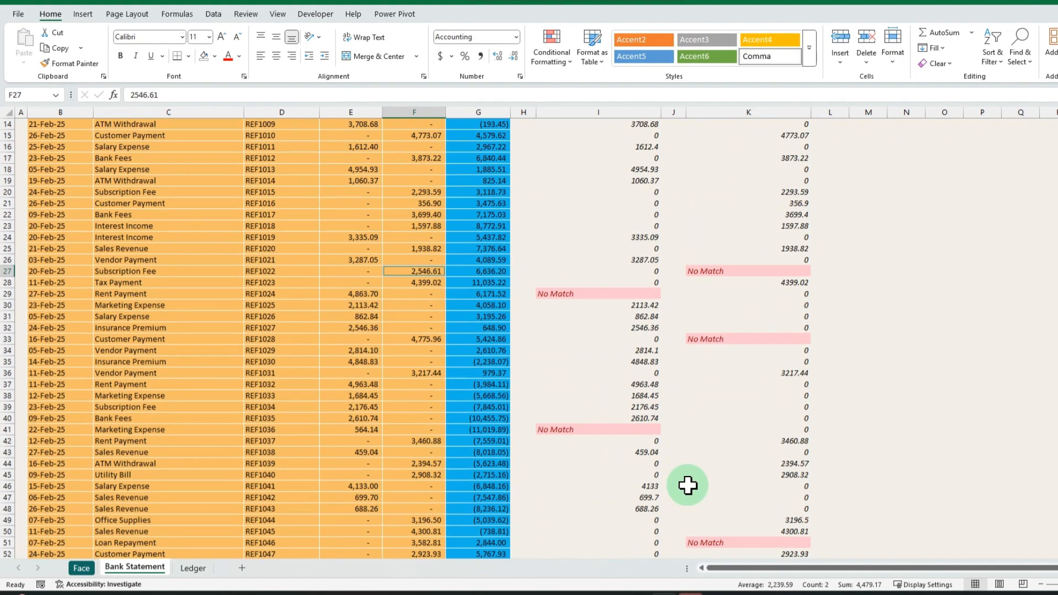
{"action": "left_click", "coordinate": [415, 342], "text": "ctrl"}
{"action": "scroll", "coordinate": [734, 430], "scroll_direction": "up", "scroll_amount": 3}
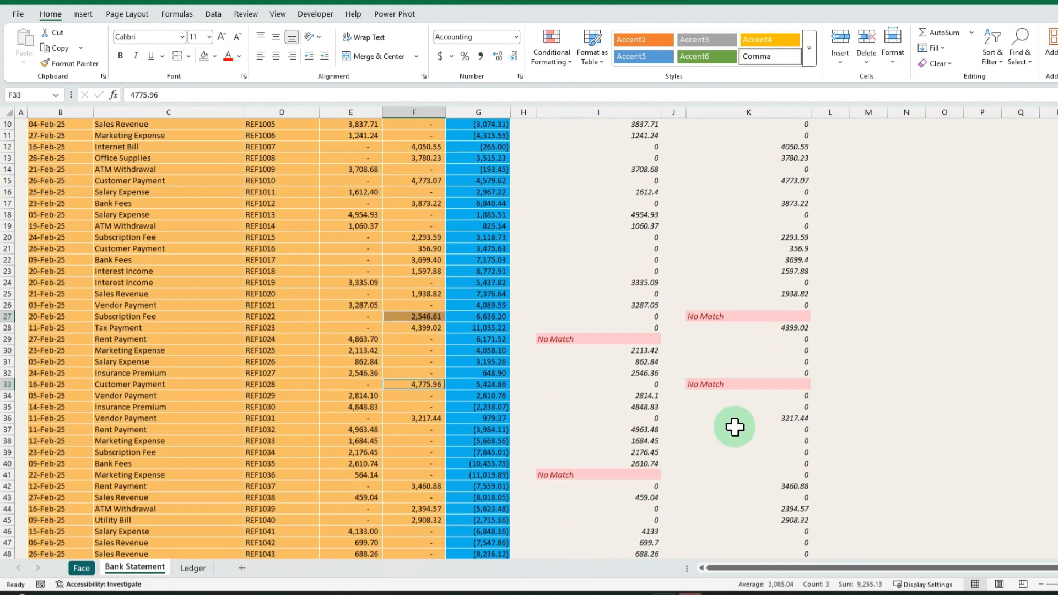
{"action": "scroll", "coordinate": [657, 325], "scroll_direction": "down", "scroll_amount": 4}
{"action": "scroll", "coordinate": [657, 326], "scroll_direction": "down", "scroll_amount": 1}
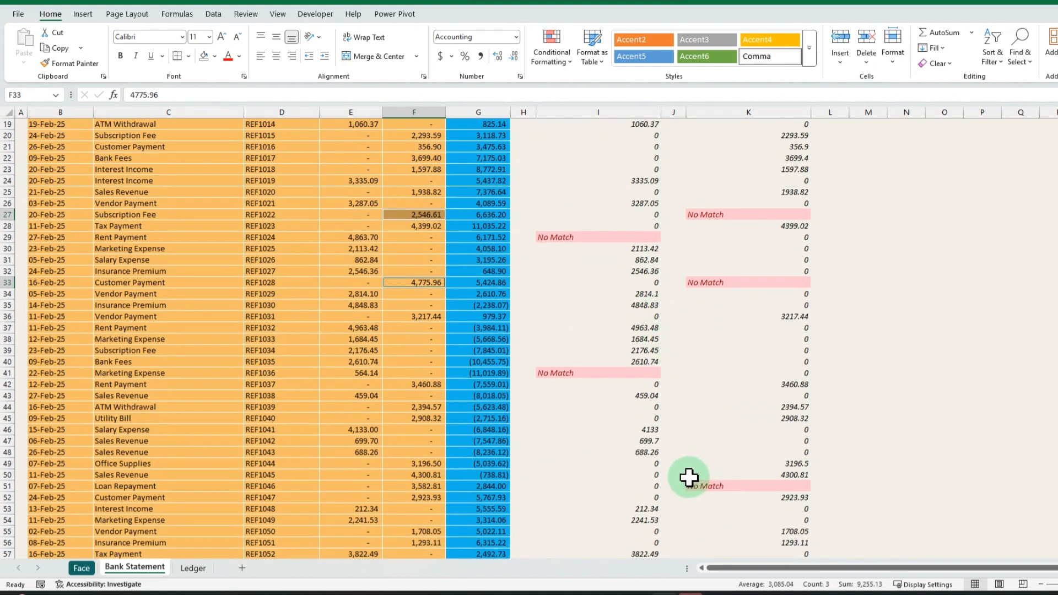
{"action": "left_click", "coordinate": [418, 486], "text": "ctrl"}
{"action": "scroll", "coordinate": [515, 496], "scroll_direction": "down", "scroll_amount": 13}
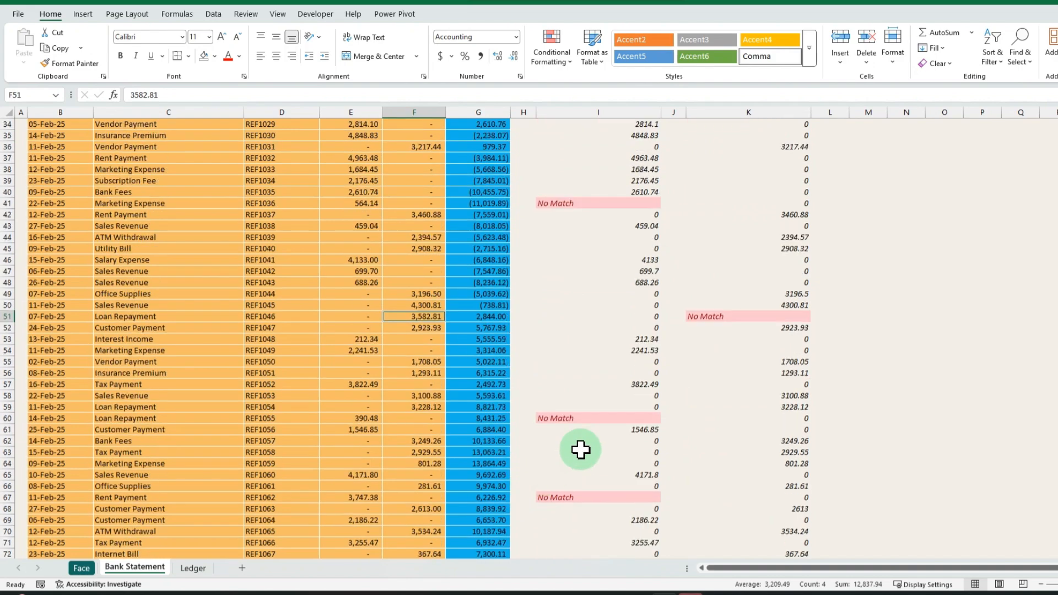
{"action": "scroll", "coordinate": [659, 433], "scroll_direction": "down", "scroll_amount": 1}
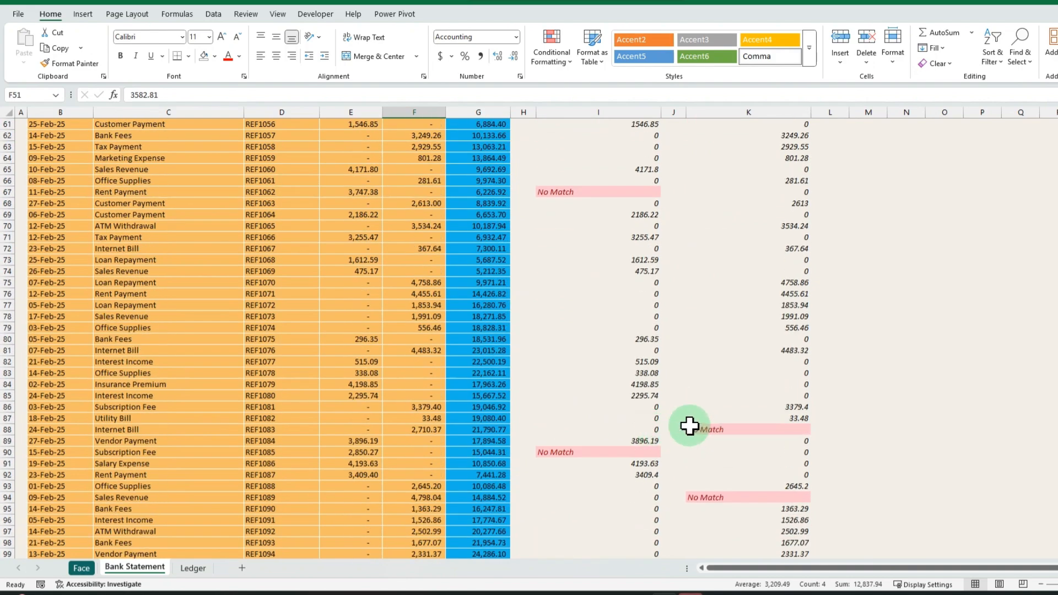
{"action": "left_click", "coordinate": [428, 429], "text": "ctrl"}
{"action": "scroll", "coordinate": [738, 441], "scroll_direction": "down", "scroll_amount": 2}
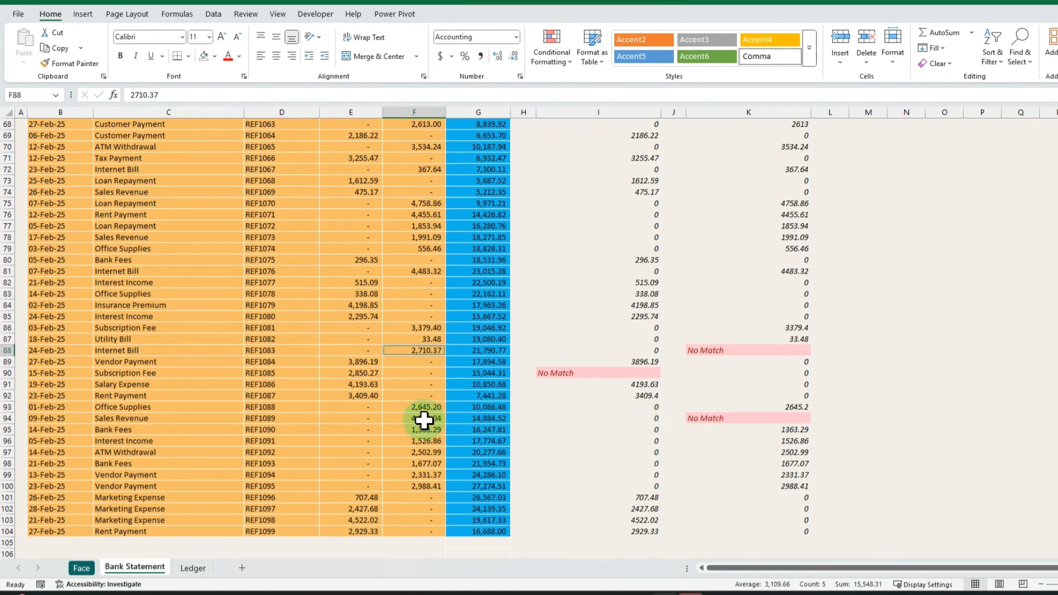
{"action": "left_click", "coordinate": [441, 419], "text": "ctrl"}
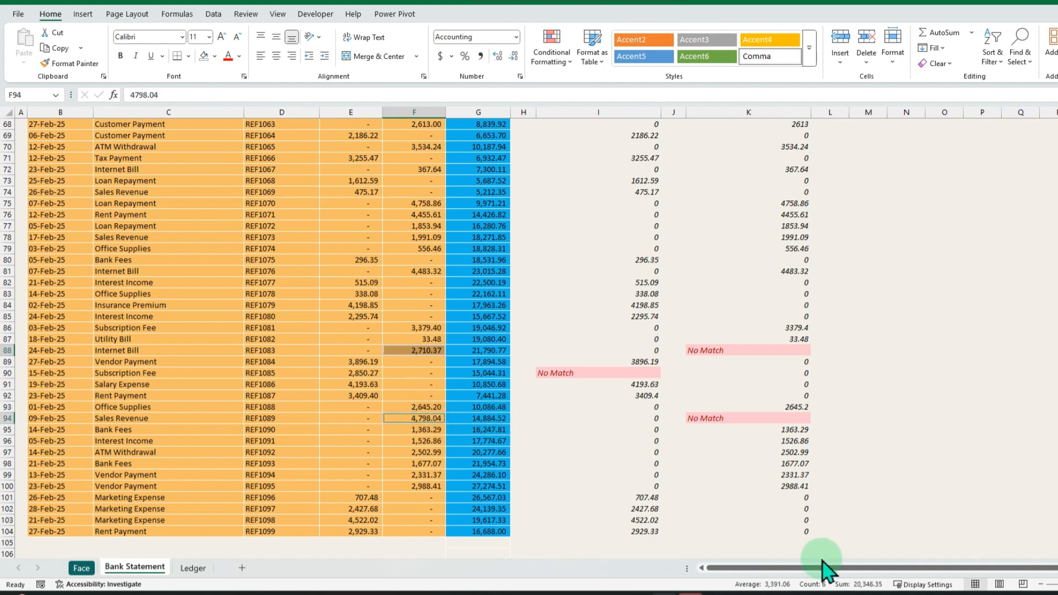
{"action": "key", "text": "ctrl+c"}
Step: Paste the copied credit amounts into K8:K13 of the Face sheet, under "ADD - Amount Received Not Recorded in Ledger", and fill them white
{"action": "left_click", "coordinate": [81, 568]}
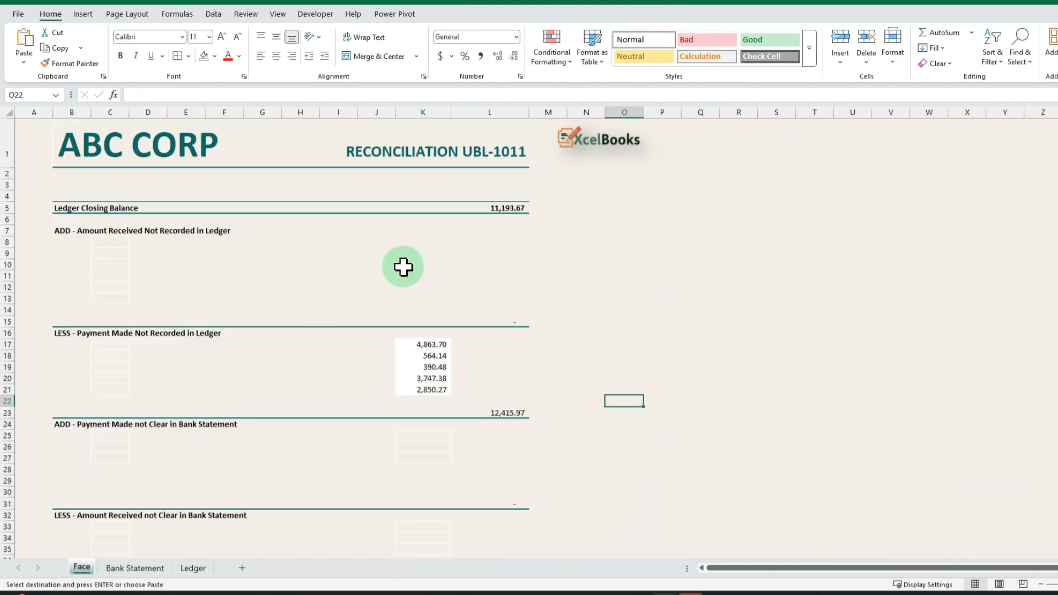
{"action": "left_click", "coordinate": [437, 232]}
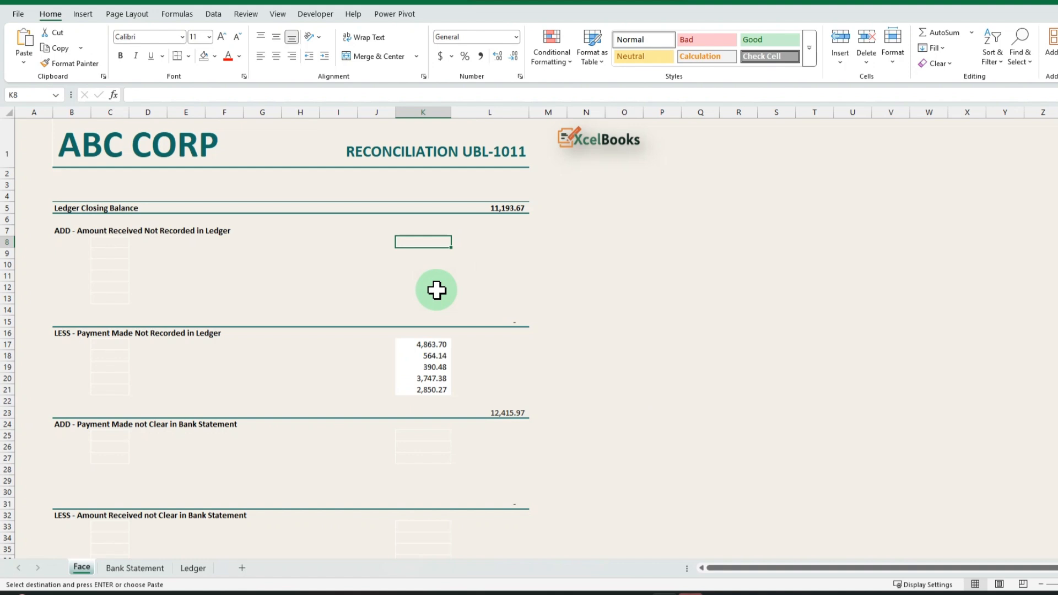
{"action": "key", "text": "ctrl+v"}
{"action": "left_click", "coordinate": [201, 57]}
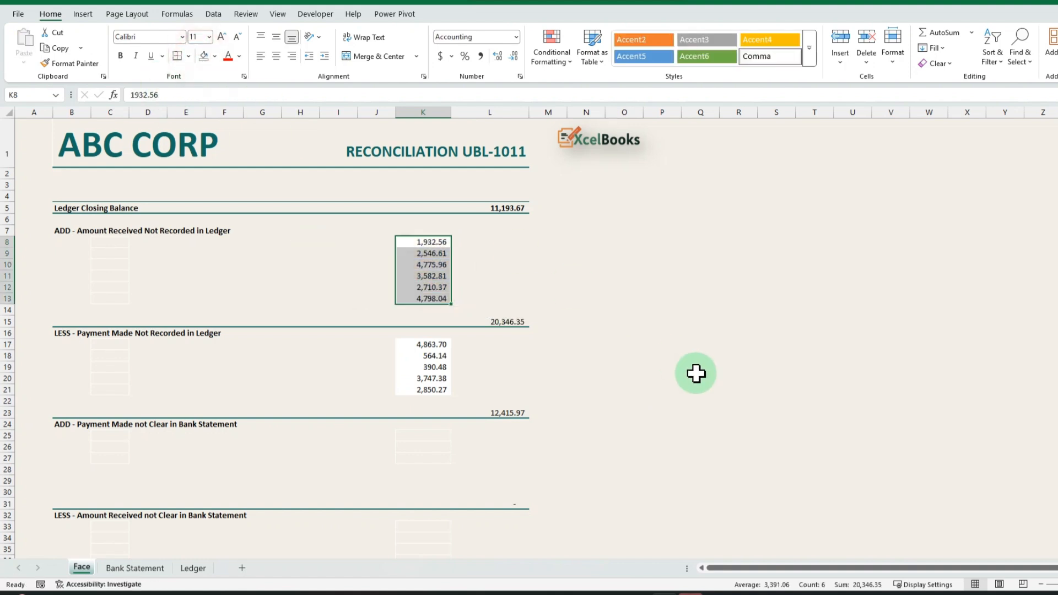
{"action": "left_click", "coordinate": [696, 374]}
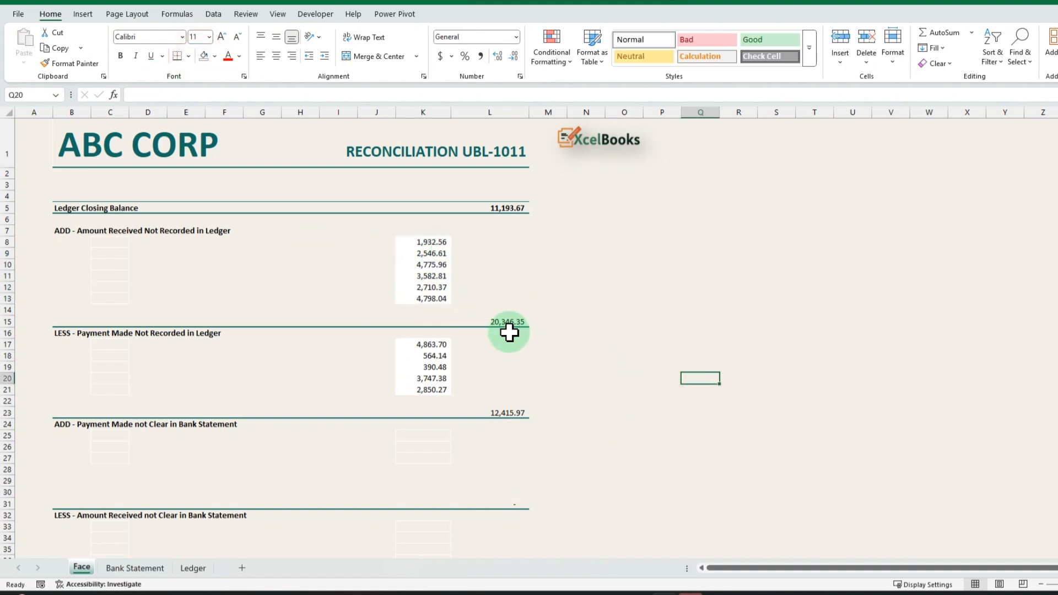
{"action": "scroll", "coordinate": [541, 423], "scroll_direction": "down", "scroll_amount": 1}
{"action": "left_click", "coordinate": [503, 273]}
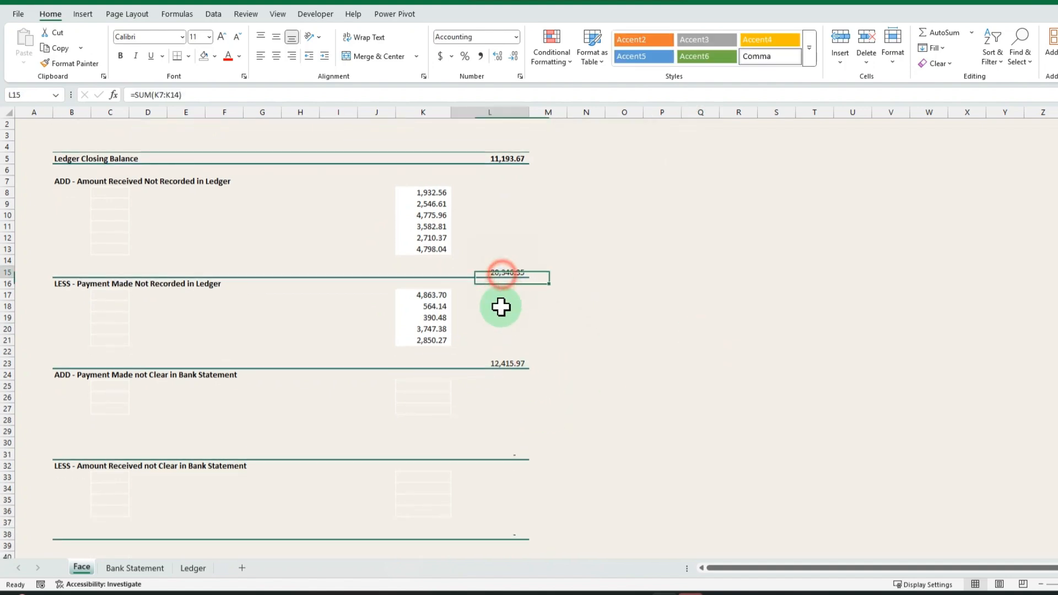
Step: Compare the Ledger sheet's Debit column with the Bank Statement sheet's Credit column as the pair to match for receipts
{"action": "left_click", "coordinate": [142, 569]}
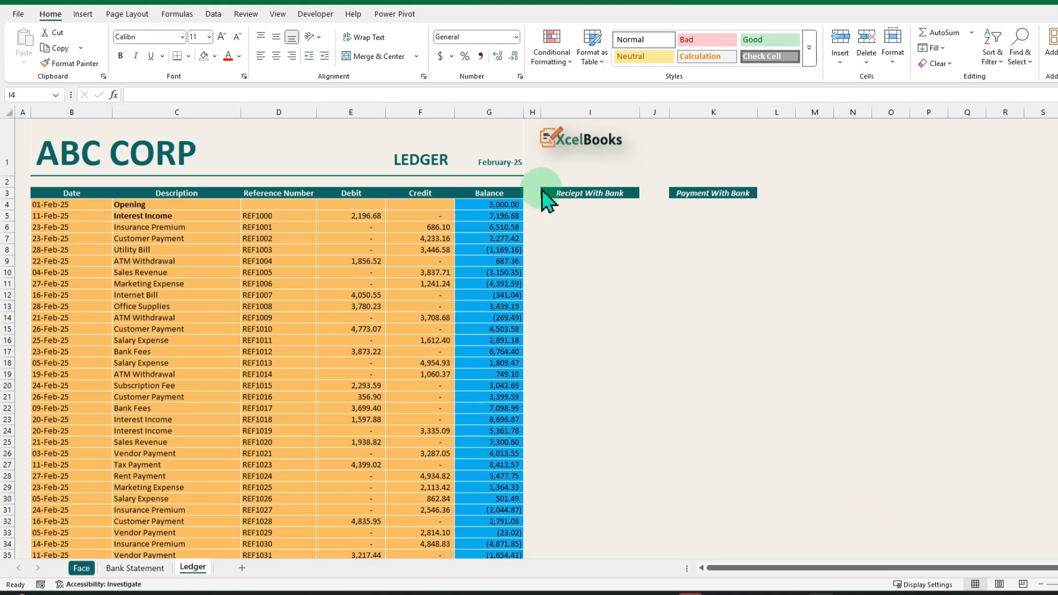
{"action": "left_click", "coordinate": [565, 206]}
{"action": "left_click", "coordinate": [579, 216]}
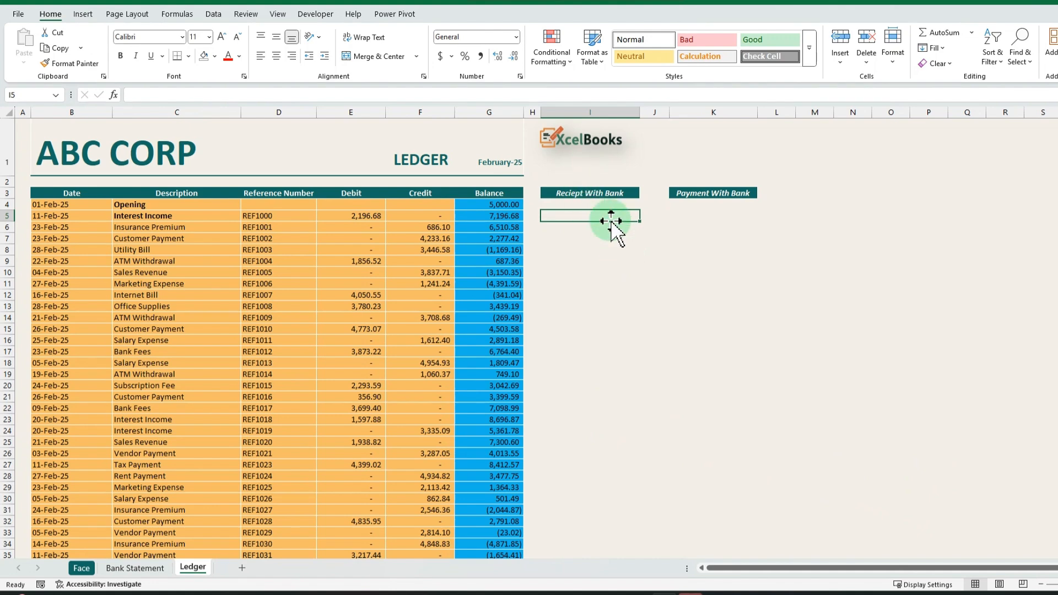
{"action": "left_click", "coordinate": [353, 111]}
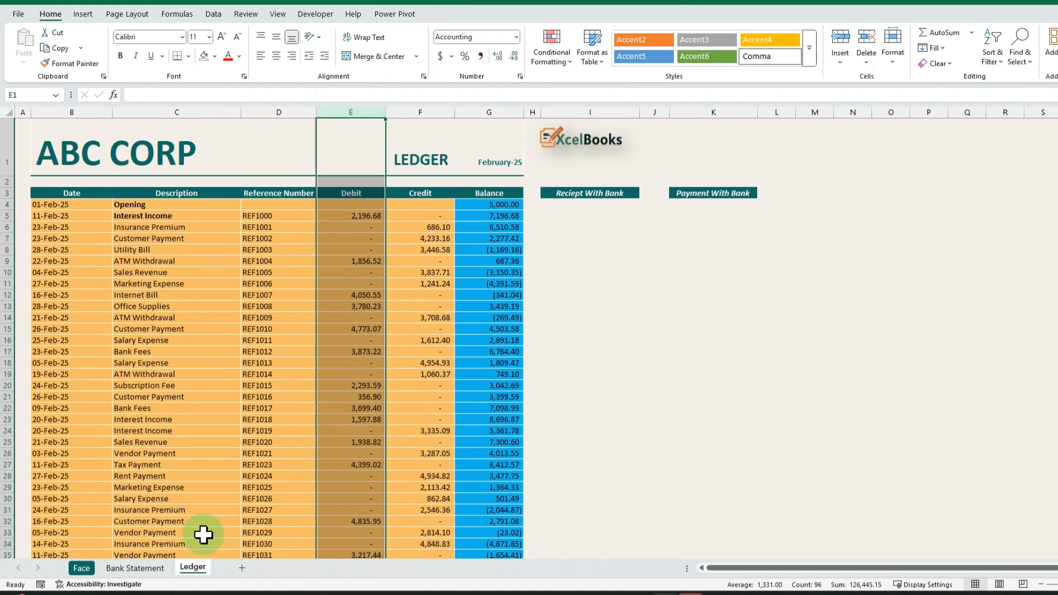
{"action": "key", "text": "ctrl+Page_Up"}
{"action": "left_click", "coordinate": [420, 113]}
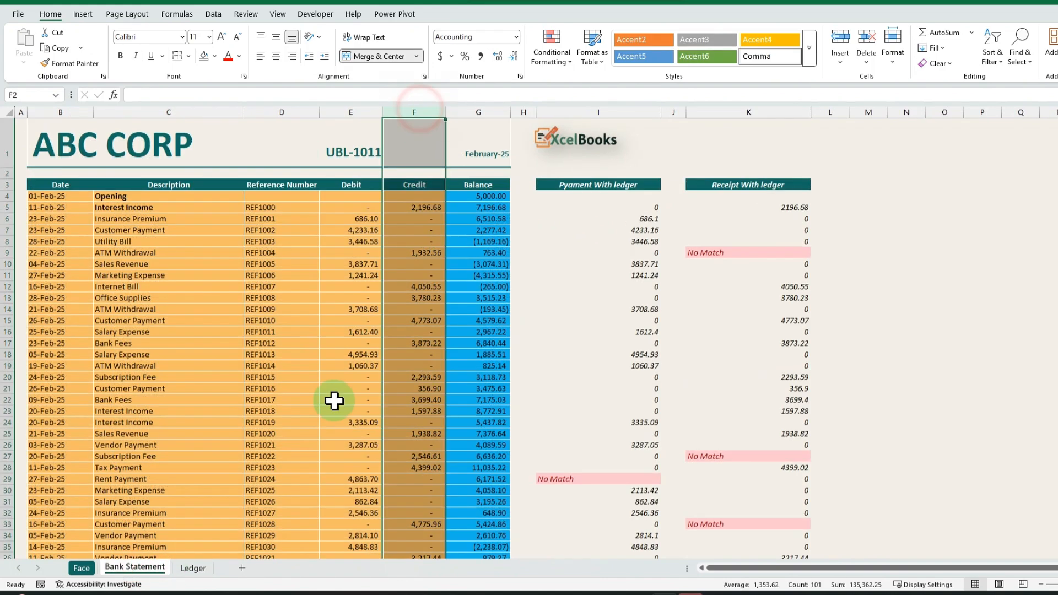
Step: Start an XLOOKUP formula in I5 of the Ledger sheet, under "Reciept With Bank", with debit cell E5 as the lookup value
{"action": "left_click", "coordinate": [194, 568]}
{"action": "left_click", "coordinate": [589, 215]}
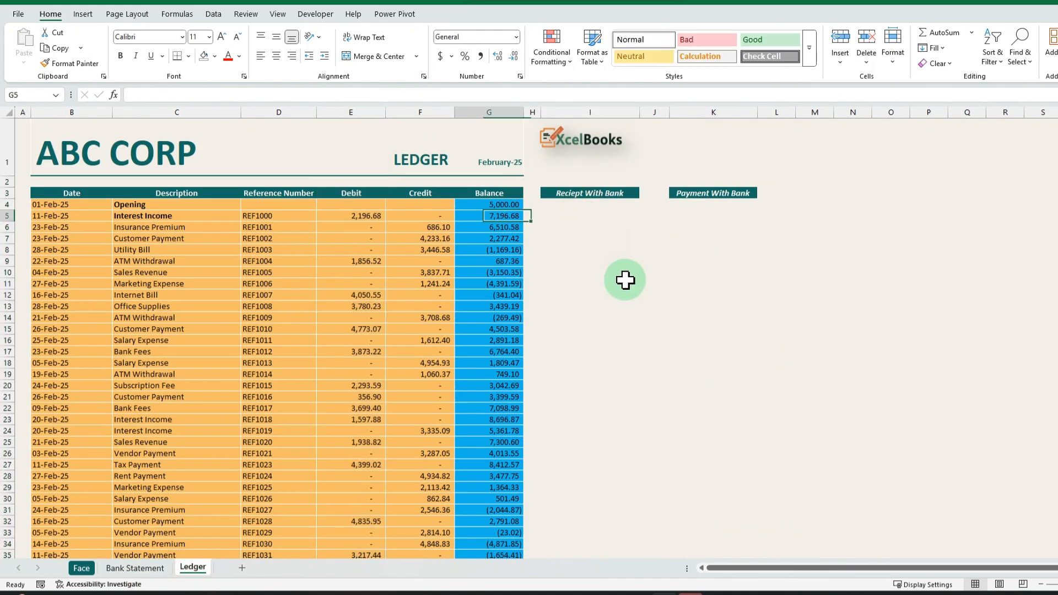
{"action": "type", "text": "=xl"}
{"action": "key", "text": "Tab"}
{"action": "key", "text": "Left"}
{"action": "key", "text": "Left"}
{"action": "key", "text": "Left"}
{"action": "key", "text": "Left"}
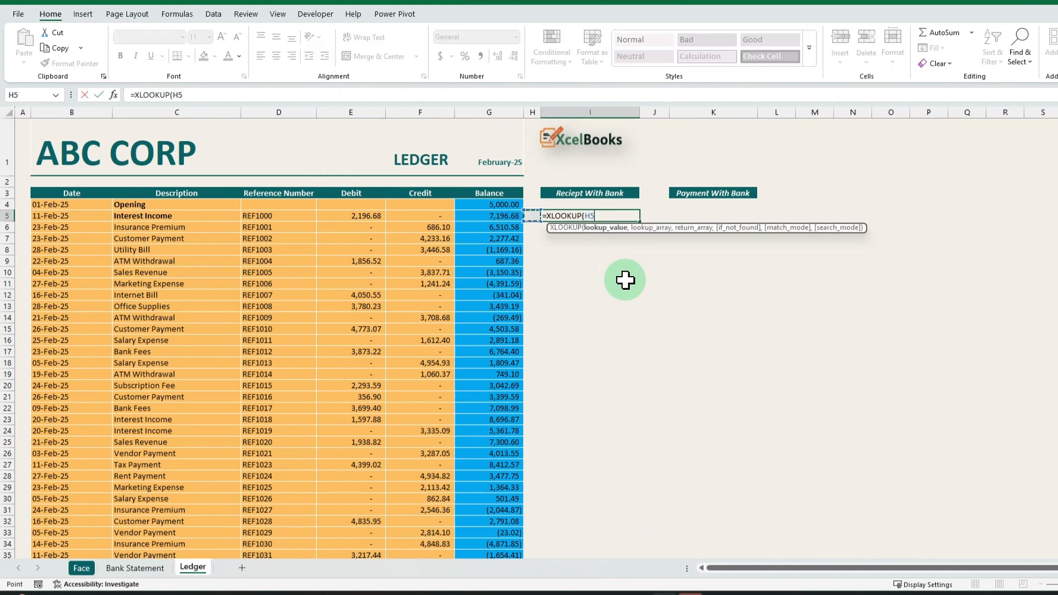
{"action": "type", "text": ","}
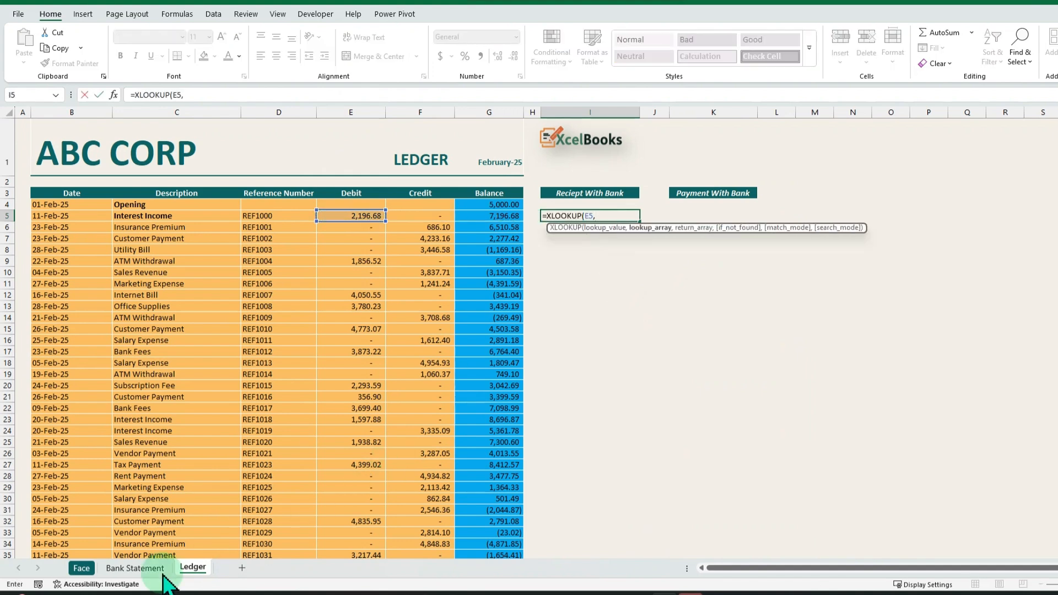
Step: Set the XLOOKUP lookup array to the absolute range $F$4:$F$104 of the Bank Statement sheet
{"action": "left_click", "coordinate": [135, 568]}
{"action": "left_click", "coordinate": [355, 205]}
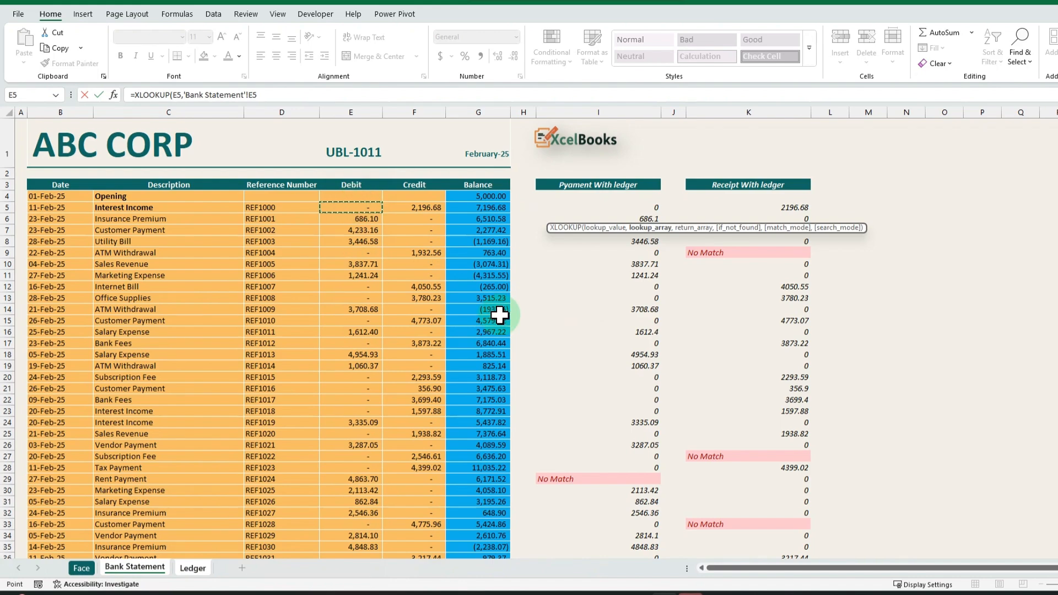
{"action": "key", "text": "ctrl+shift+Down"}
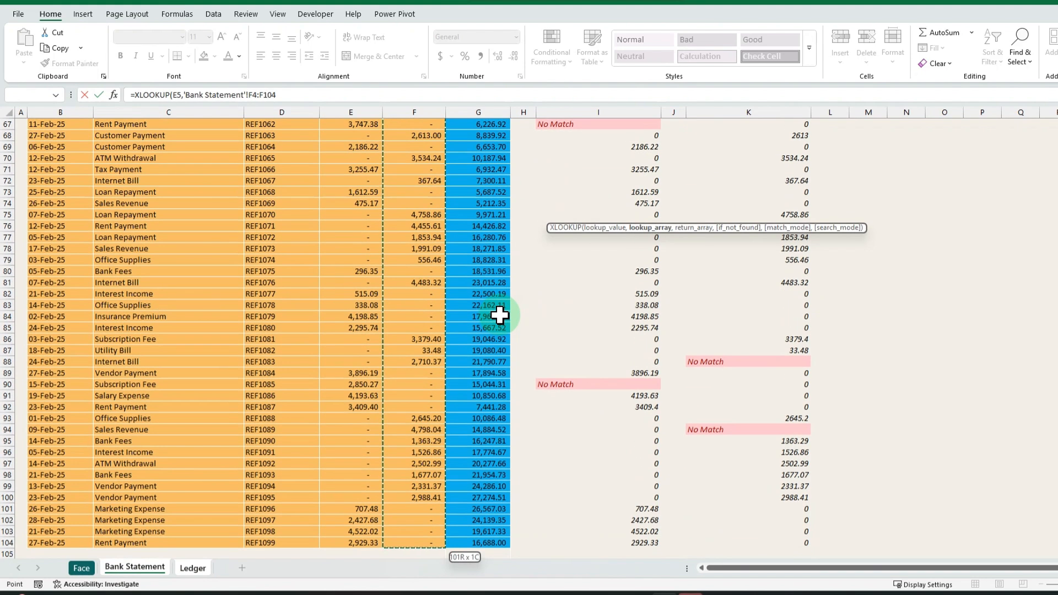
{"action": "type", "text": ","}
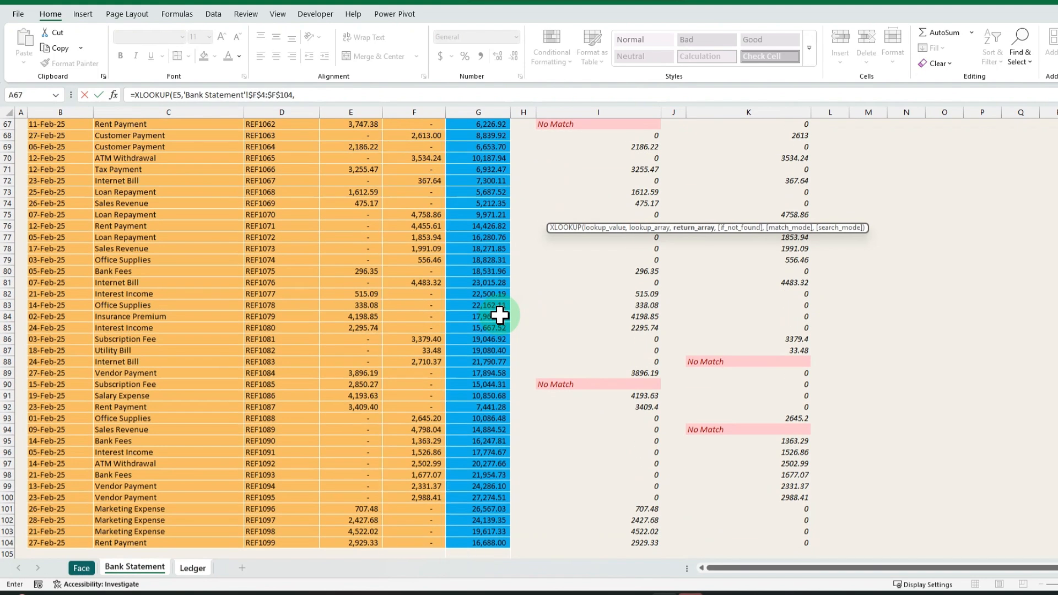
Step: Complete the formula with return array 'Bank Statement'!$F$4:$F$104 and "No Match" as the not-found text, and enter it
{"action": "key", "text": "Up"}
{"action": "key", "text": "ctrl+Up"}
{"action": "key", "text": "Down"}
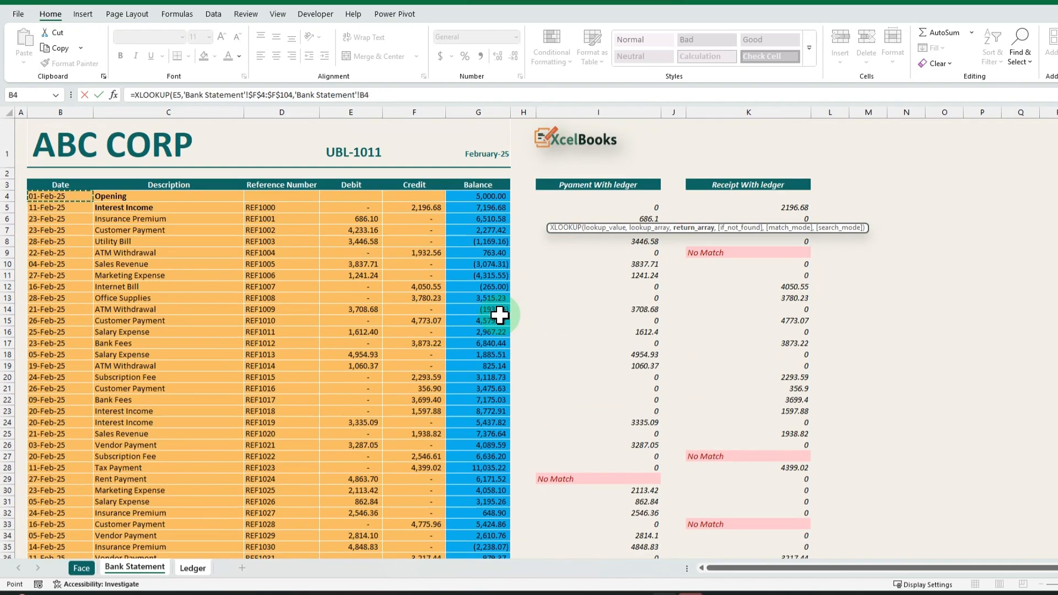
{"action": "key", "text": "ctrl+shift+Down"}
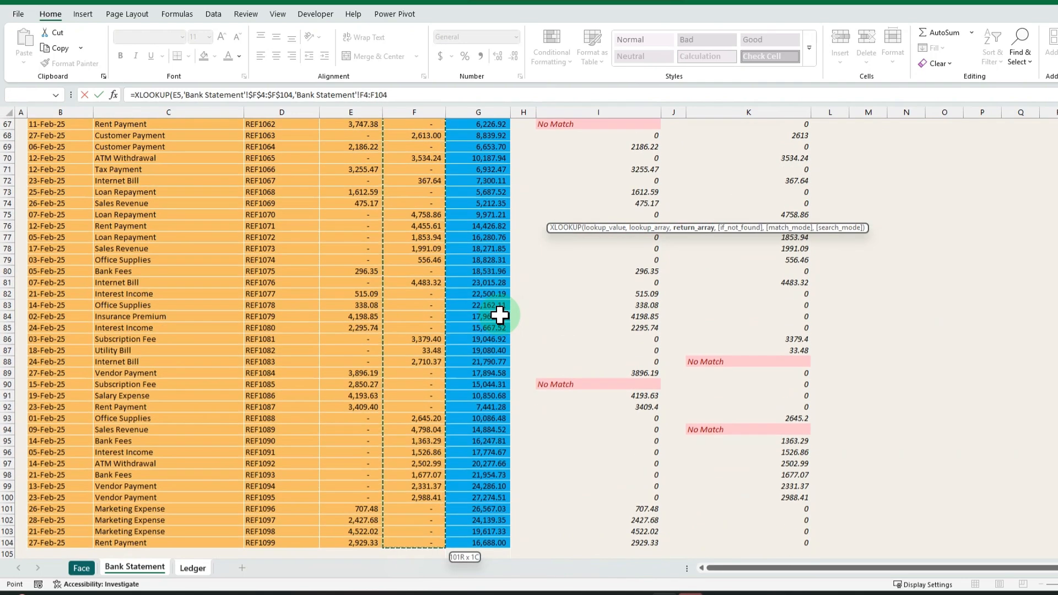
{"action": "type", "text": ",\"No Ma"}
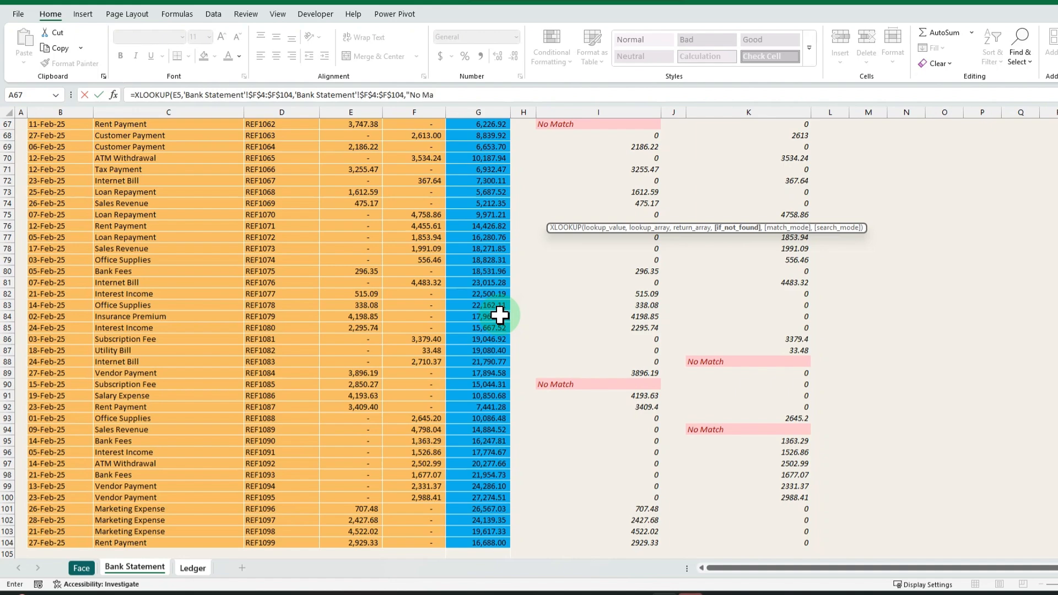
{"action": "type", "text": "tch\")"}
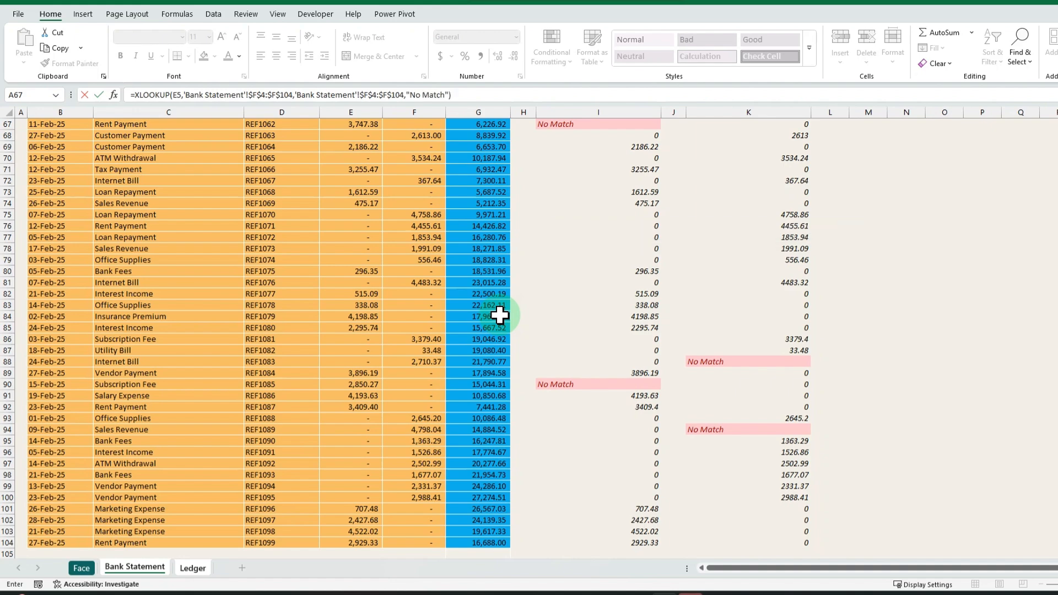
{"action": "key", "text": "Return"}
Step: Fill the I5 XLOOKUP formula down through I99 in the Ledger's "Reciept With Bank" column
{"action": "key", "text": "Left"}
{"action": "key", "text": "Left"}
{"action": "key", "text": "ctrl+Down"}
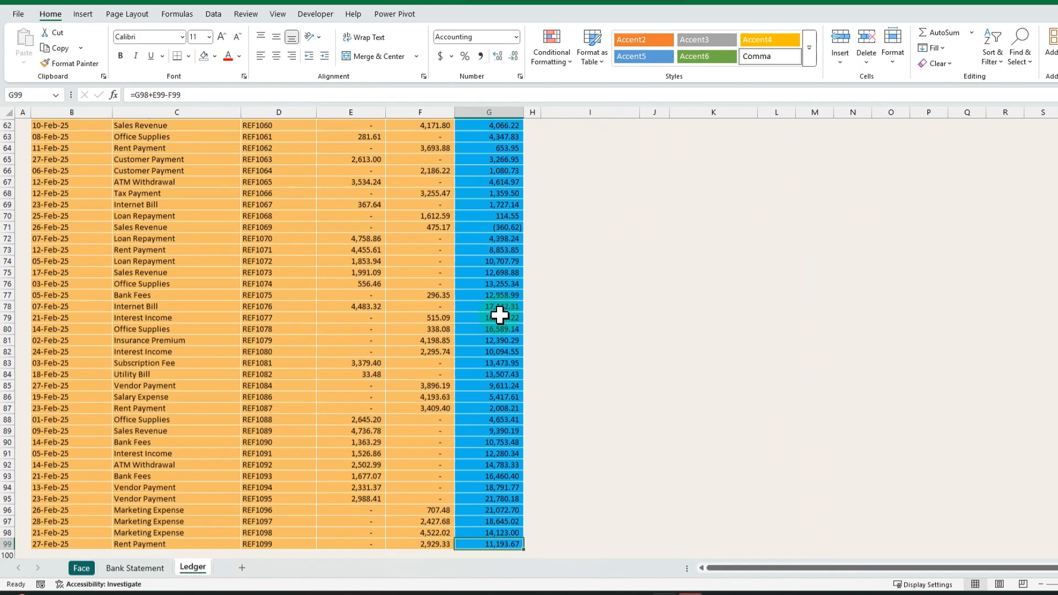
{"action": "key", "text": "Right"}
{"action": "key", "text": "Right"}
{"action": "key", "text": "ctrl+shift+Up"}
{"action": "key", "text": "ctrl+d"}
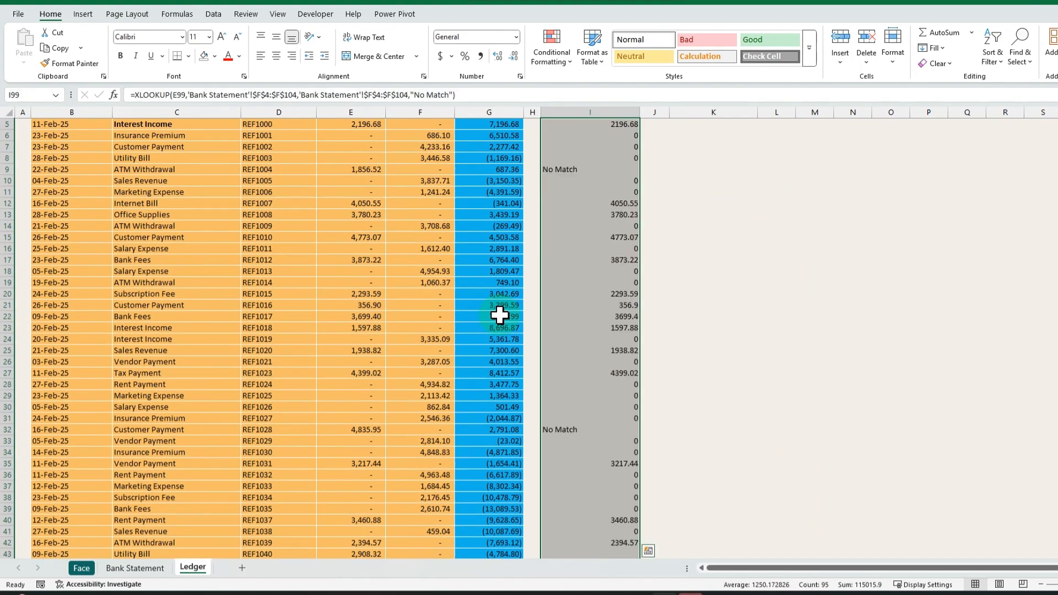
Step: Highlight cells in I5:I99 containing the text "No Match" with Light Red Fill with Dark Red Text
{"action": "scroll", "coordinate": [597, 262], "scroll_direction": "up", "scroll_amount": 2}
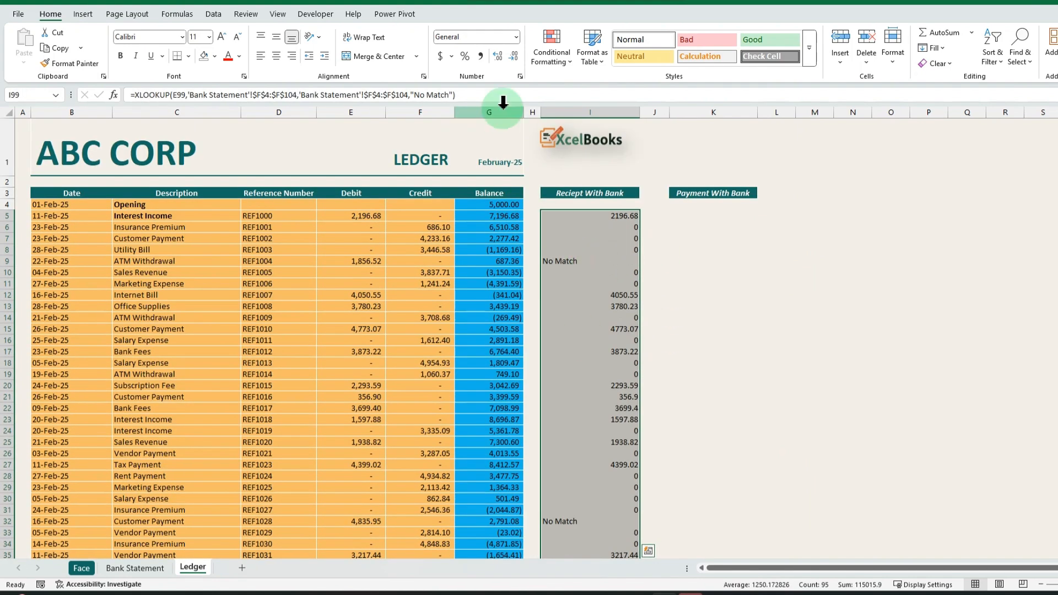
{"action": "left_click", "coordinate": [564, 68]}
{"action": "mouse_move", "coordinate": [601, 88]}
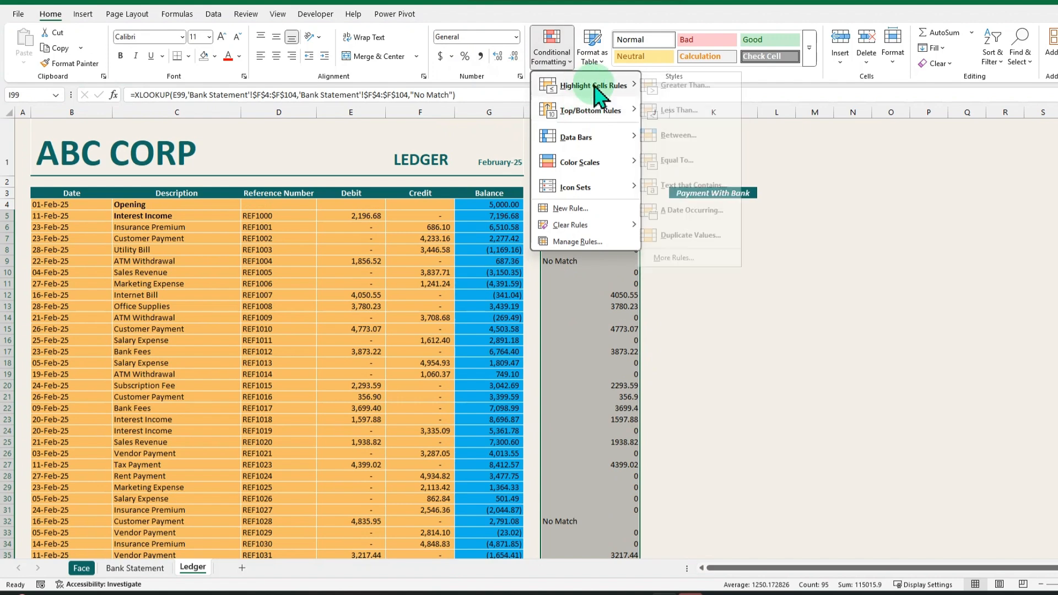
{"action": "left_click", "coordinate": [700, 186]}
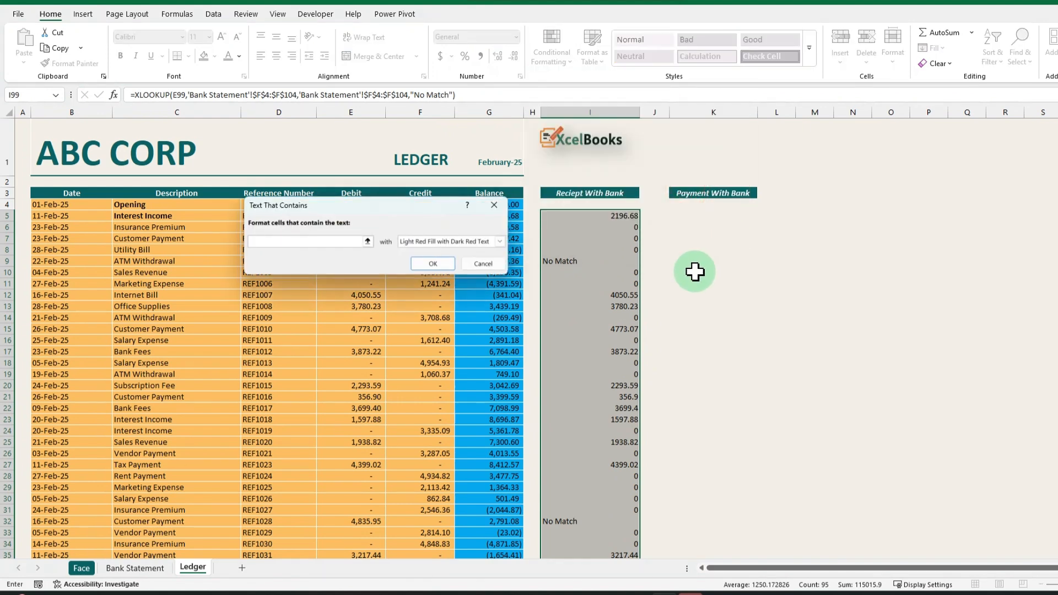
{"action": "type", "text": "No Match"}
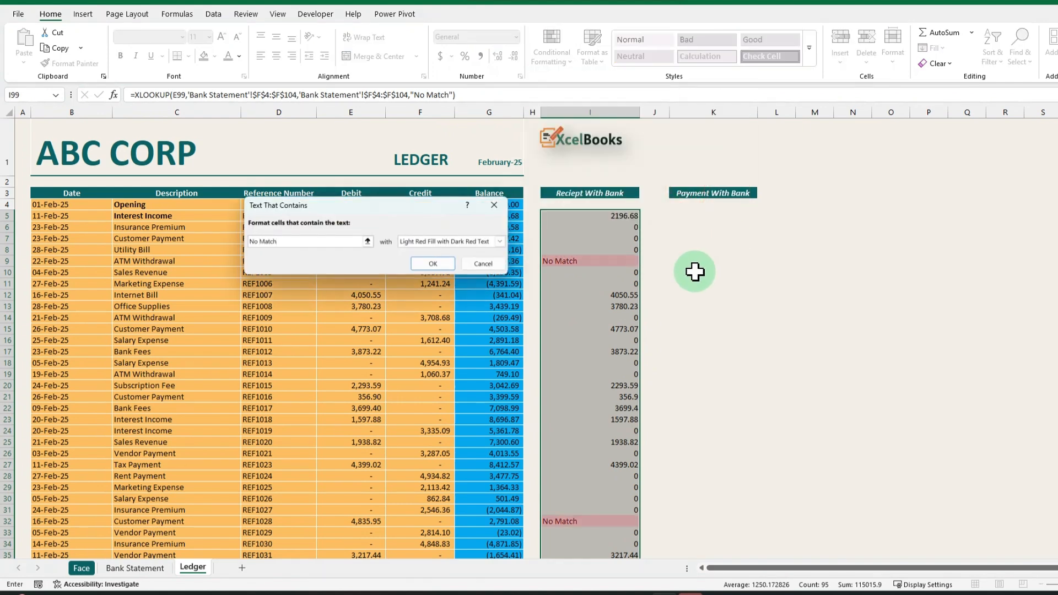
{"action": "left_click", "coordinate": [433, 264]}
{"action": "left_click", "coordinate": [694, 222]}
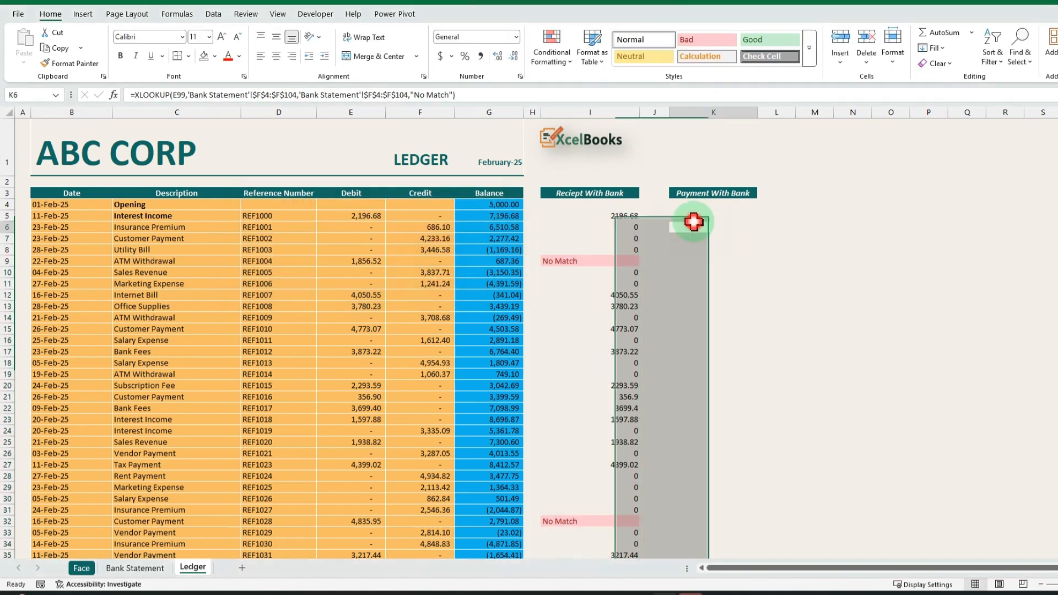
{"action": "key", "text": "Left"}
{"action": "key", "text": "Left"}
{"action": "key", "text": "Up"}
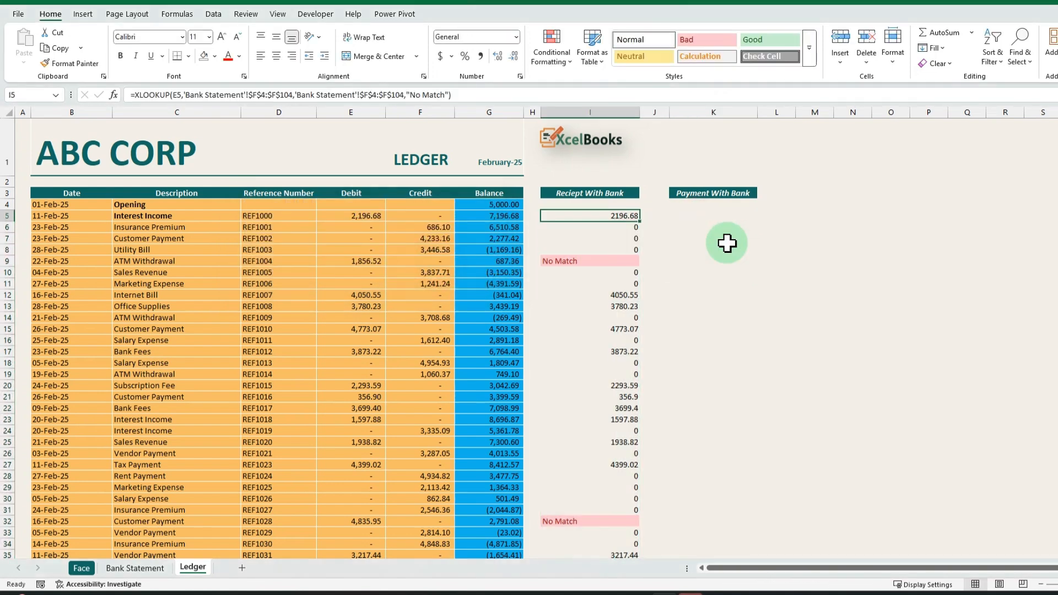
Step: Copy the debit amounts of the "No Match" receipt rows together from Ledger cells E9, E32 and E89
{"action": "left_click", "coordinate": [577, 260]}
{"action": "left_click", "coordinate": [359, 261]}
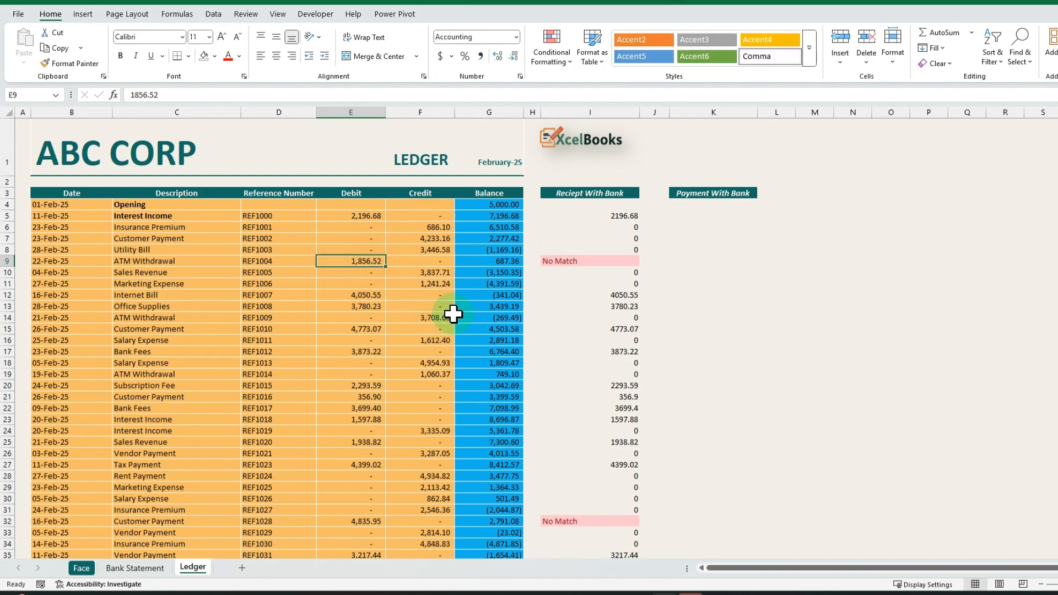
{"action": "left_click", "coordinate": [375, 522], "text": "ctrl"}
{"action": "scroll", "coordinate": [491, 474], "scroll_direction": "down", "scroll_amount": 19}
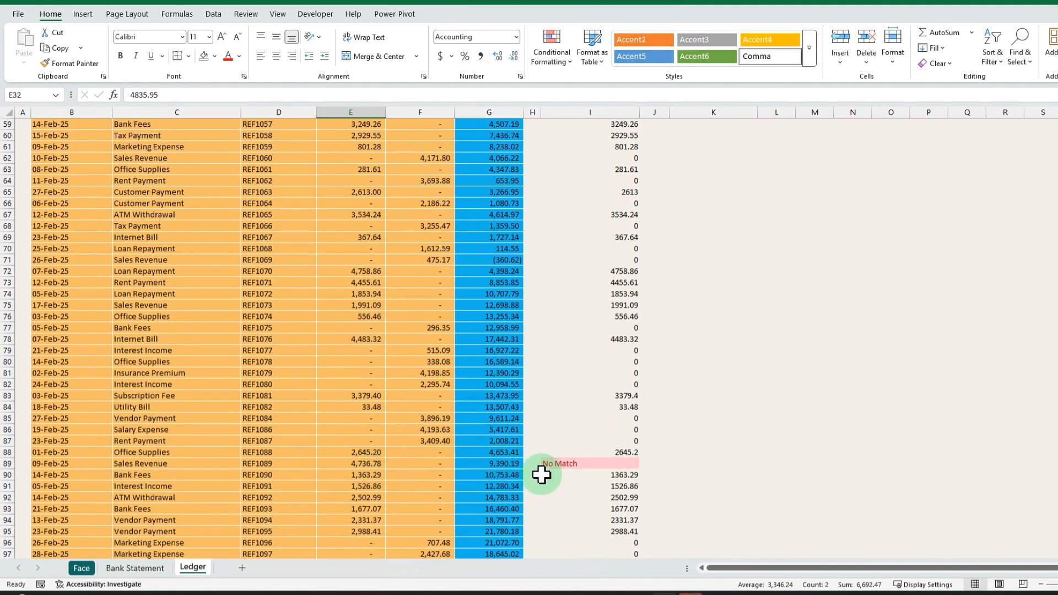
{"action": "left_click", "coordinate": [366, 464], "text": "ctrl"}
{"action": "scroll", "coordinate": [546, 469], "scroll_direction": "down", "scroll_amount": 4}
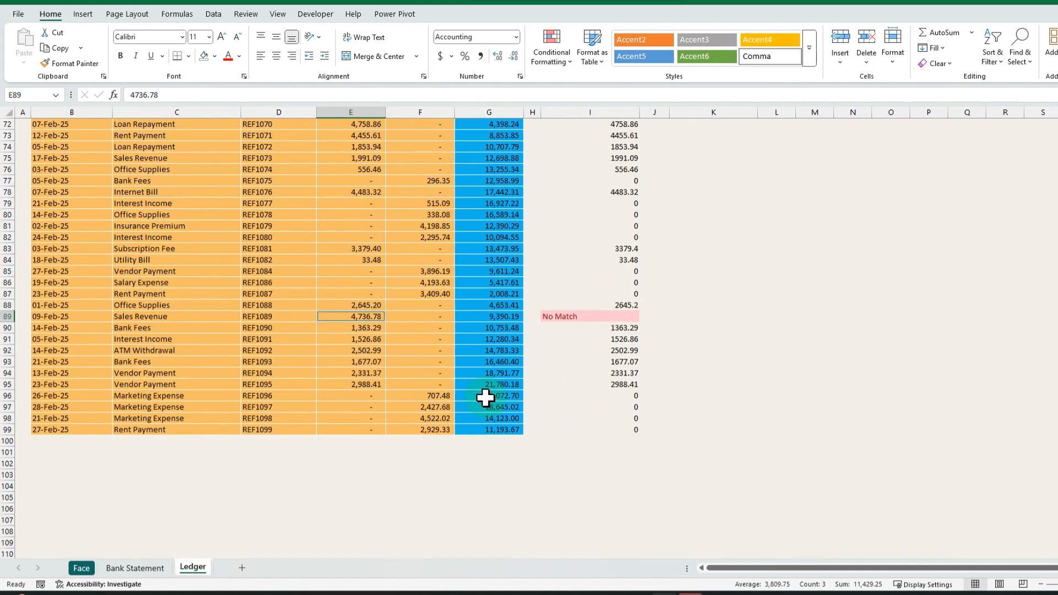
{"action": "key", "text": "ctrl+c"}
Step: Paste the copied debit amounts into K33:K35 of the Face sheet, under "LESS - Amount Received not Clear in Bank Statement", and fill them white
{"action": "scroll", "coordinate": [355, 326], "scroll_direction": "up", "scroll_amount": 16}
{"action": "scroll", "coordinate": [357, 327], "scroll_direction": "up", "scroll_amount": 7}
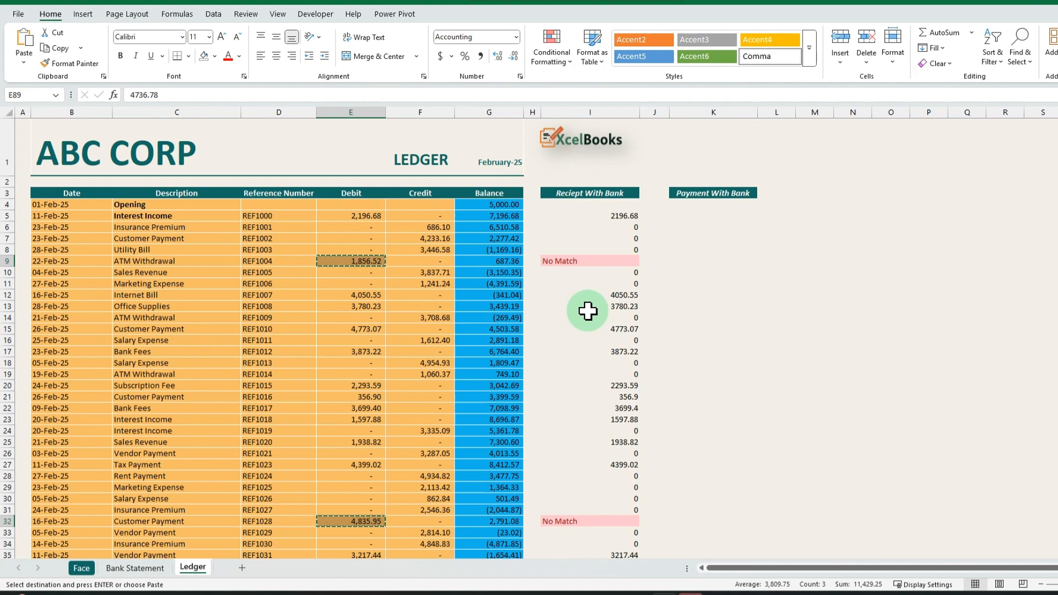
{"action": "left_click", "coordinate": [82, 568]}
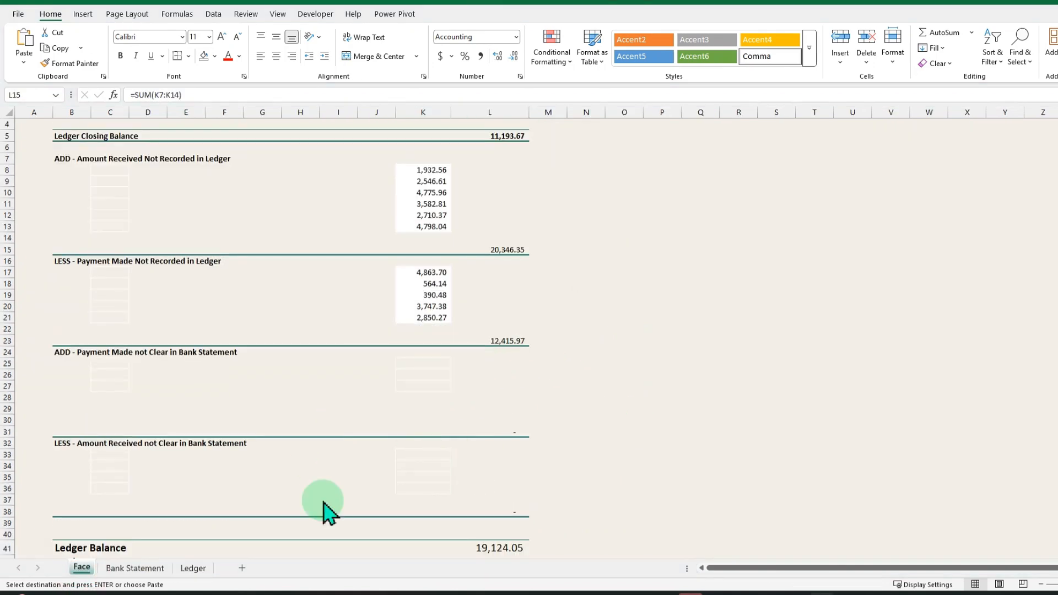
{"action": "left_click", "coordinate": [192, 568]}
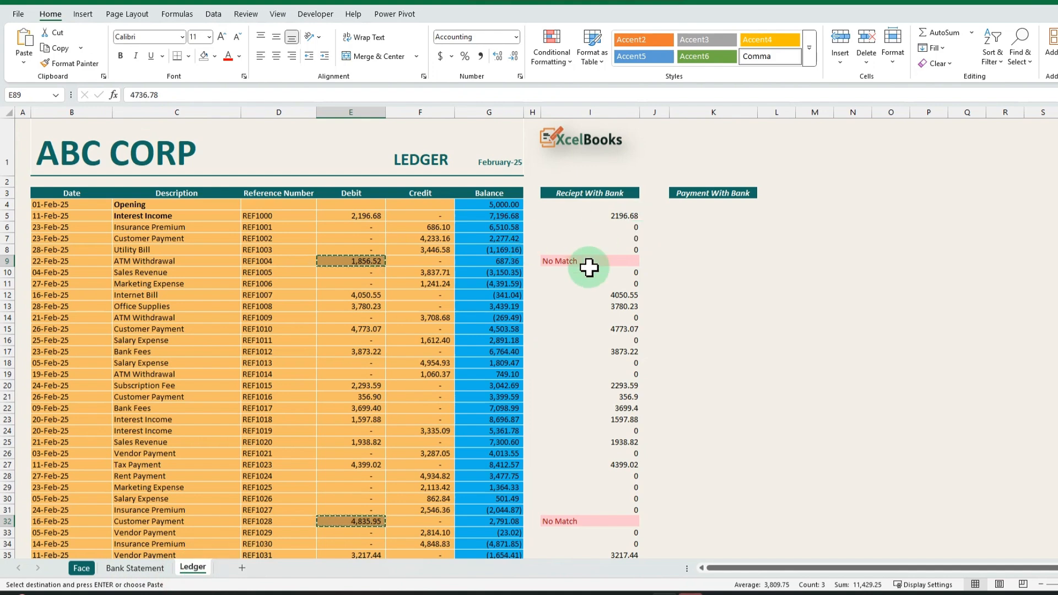
{"action": "left_click", "coordinate": [82, 568]}
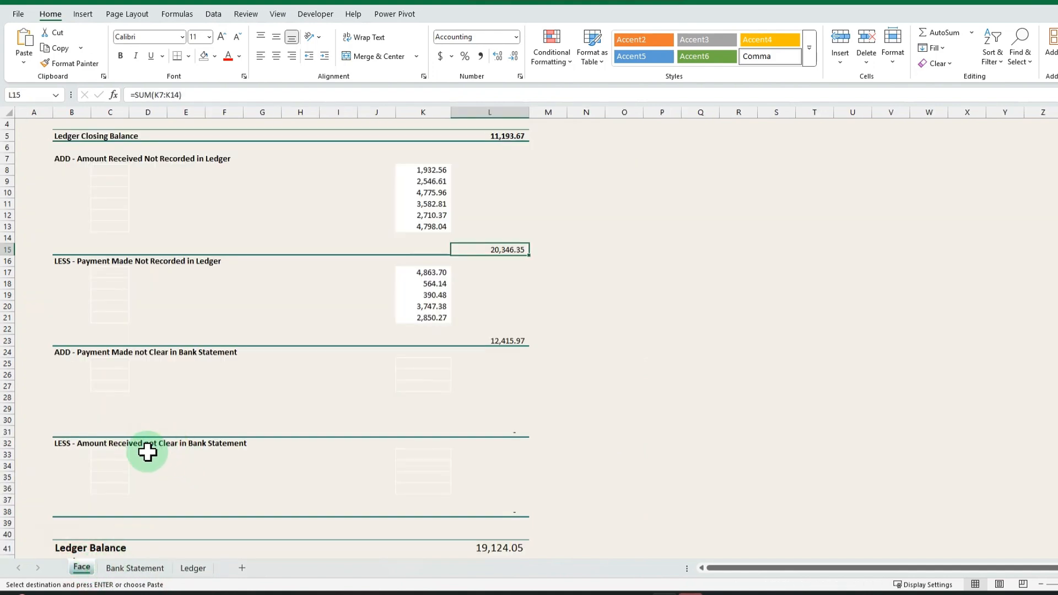
{"action": "left_click", "coordinate": [408, 453]}
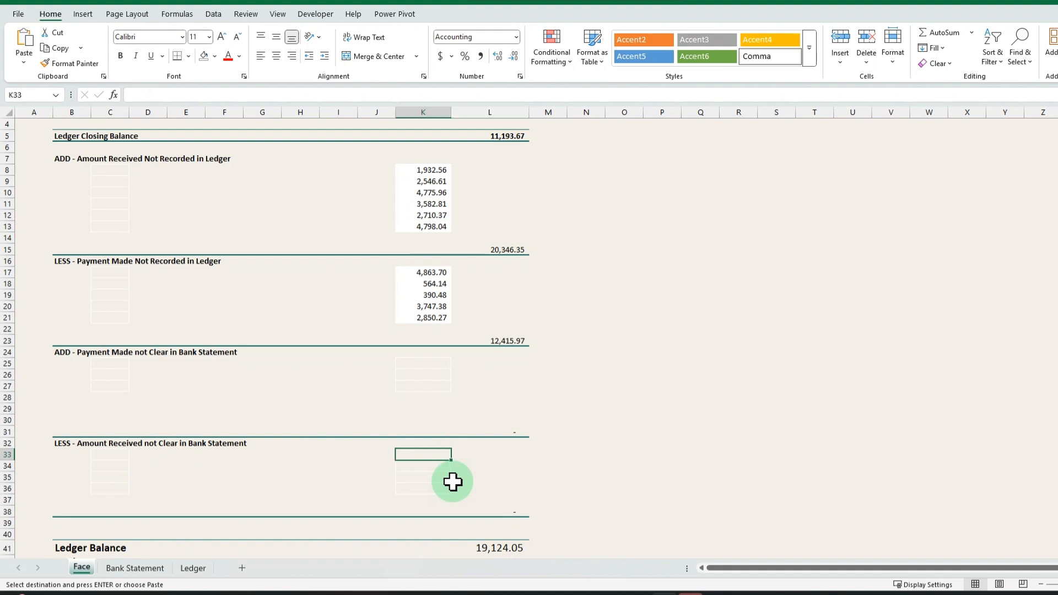
{"action": "key", "text": "ctrl+v"}
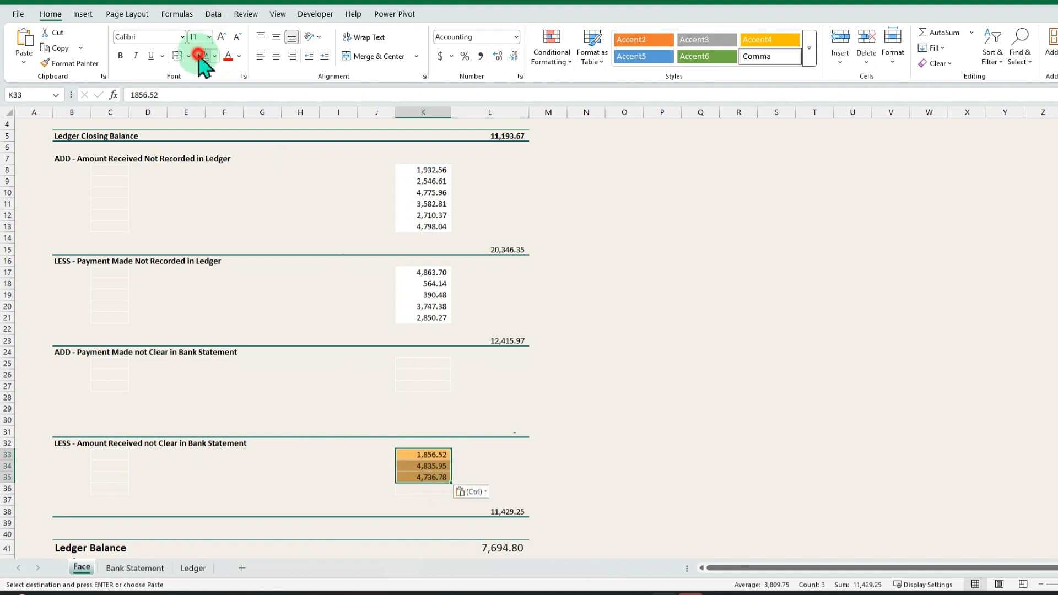
{"action": "left_click", "coordinate": [587, 373]}
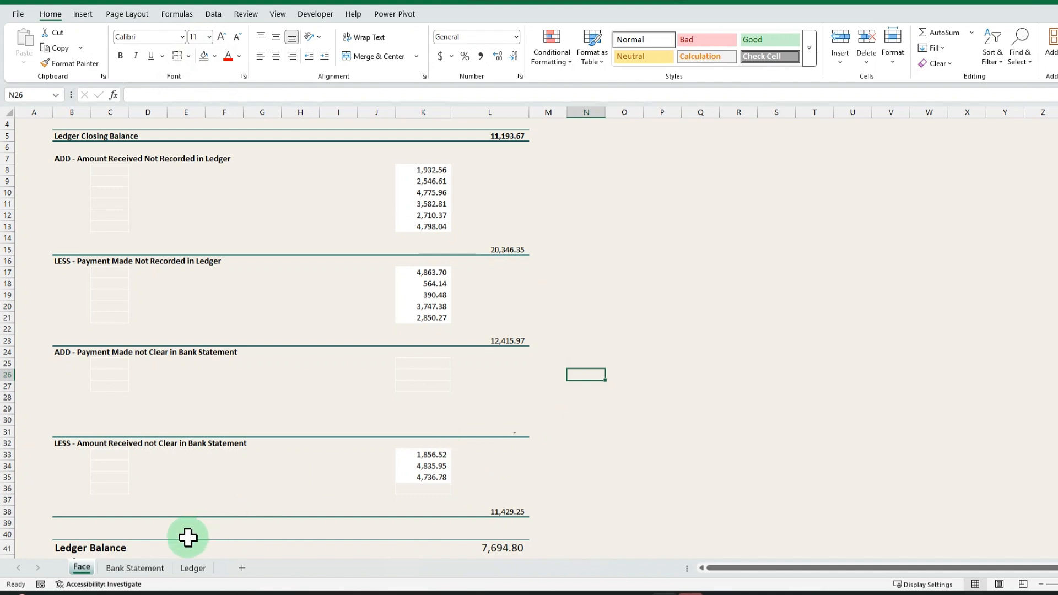
Step: In Ledger cell K5, under "Payment With Bank", begin an XLOOKUP formula with the credit amount F5 as the lookup value
{"action": "left_click", "coordinate": [199, 568]}
{"action": "left_click", "coordinate": [716, 216]}
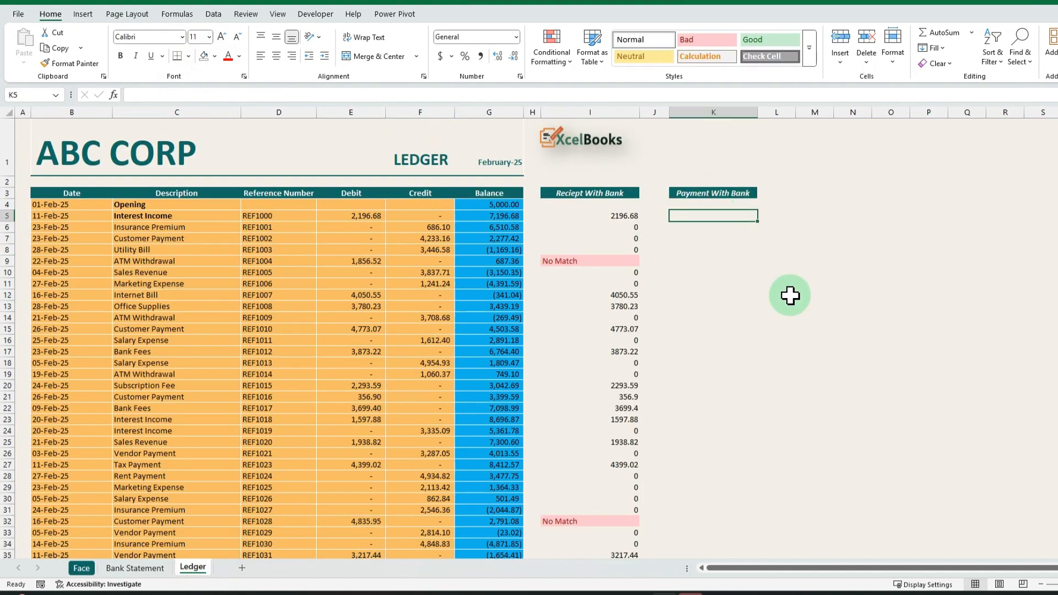
{"action": "type", "text": "=xlo"}
{"action": "key", "text": "Tab"}
{"action": "key", "text": "Left"}
{"action": "key", "text": "Left"}
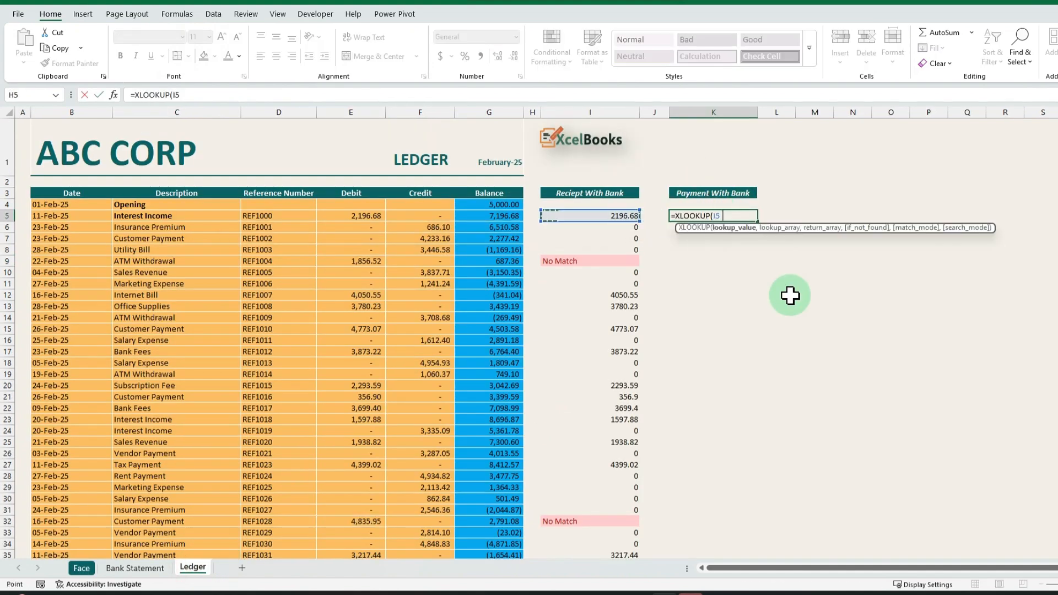
{"action": "key", "text": "Left"}
{"action": "key", "text": "Left"}
{"action": "key", "text": "Left"}
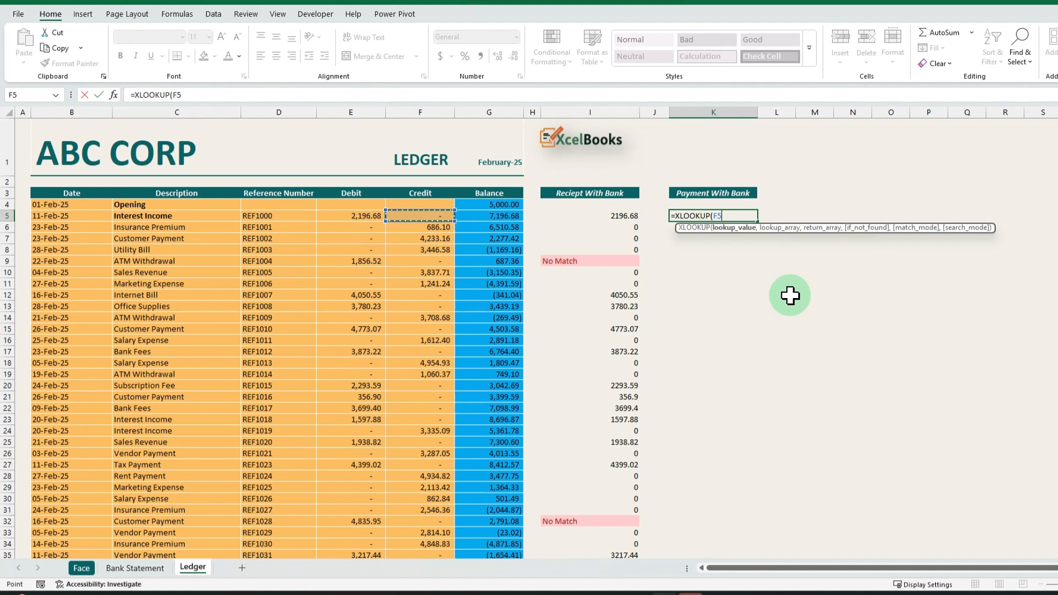
Step: Set the formula's lookup array to the Bank Statement debit range $E$4:$E$104 as an absolute reference
{"action": "left_click", "coordinate": [135, 568]}
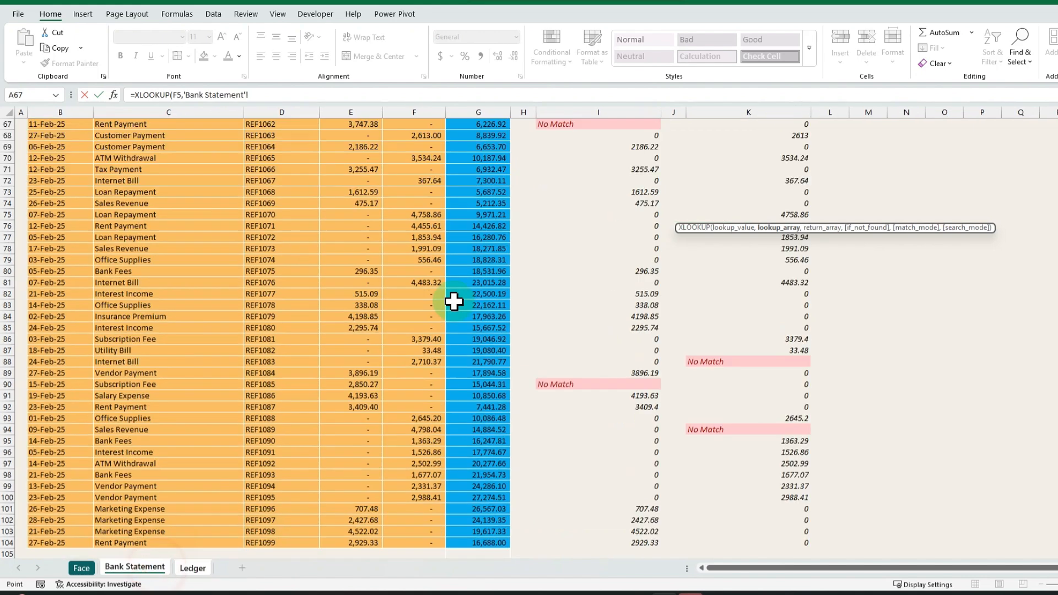
{"action": "scroll", "coordinate": [454, 303], "scroll_direction": "down", "scroll_amount": 2}
{"action": "left_click", "coordinate": [350, 203]}
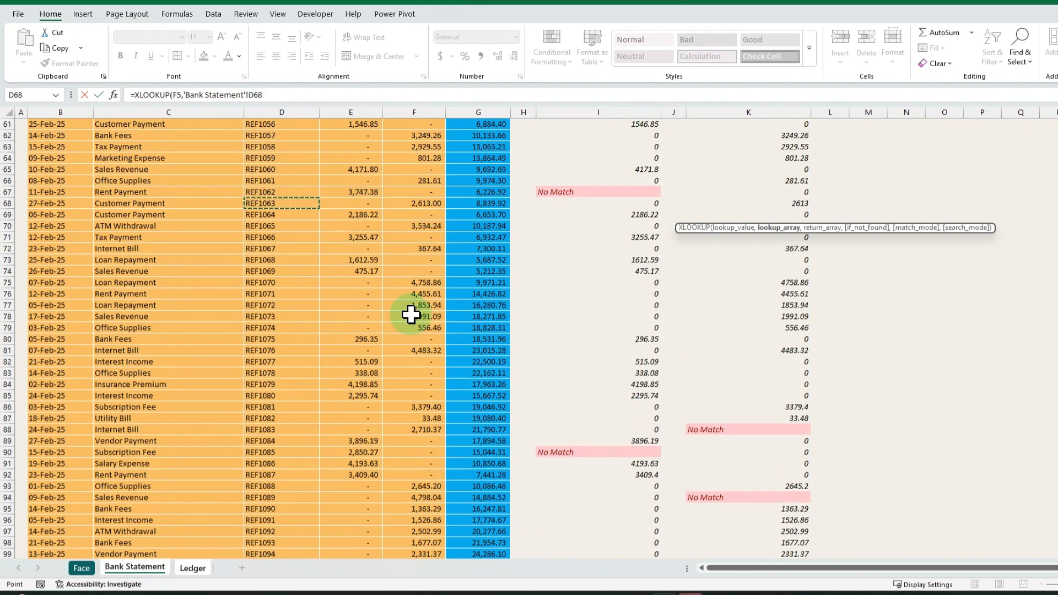
{"action": "key", "text": "ctrl+Up"}
{"action": "key", "text": "Right"}
{"action": "key", "text": "Up"}
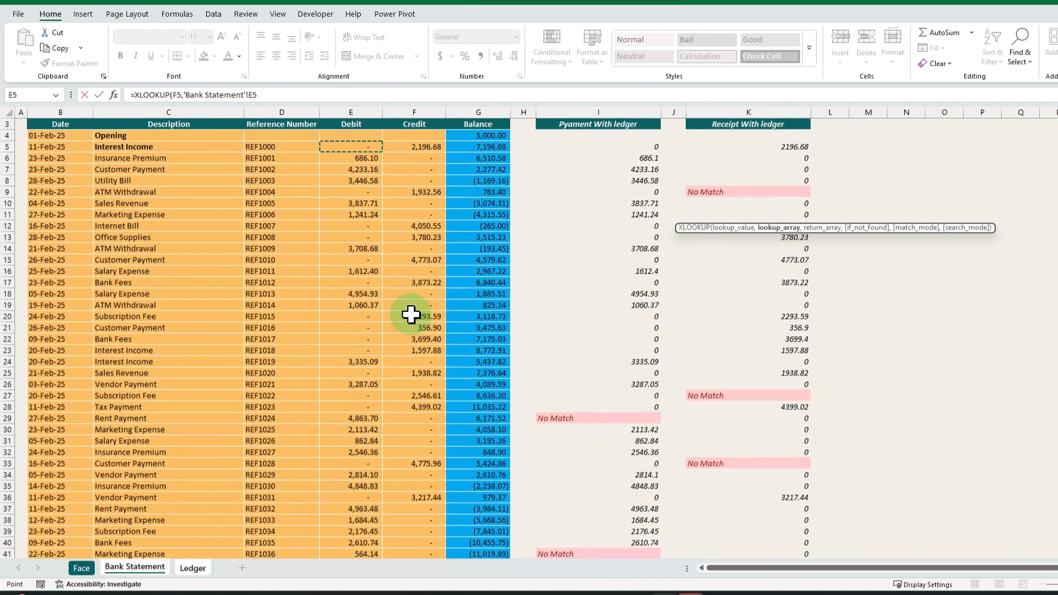
{"action": "key", "text": "ctrl+shift+Down"}
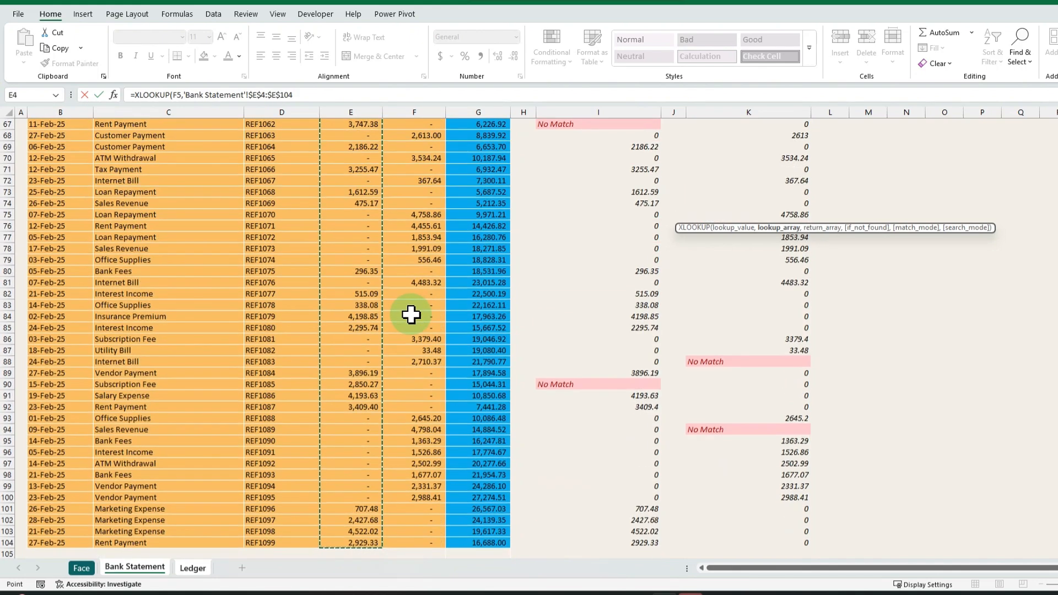
Step: Use the same Bank Statement debit range, $E$4:$E$104, as the formula's return array
{"action": "type", "text": ",'Bank Statement'!C1"}
{"action": "key", "text": "ctrl+Up"}
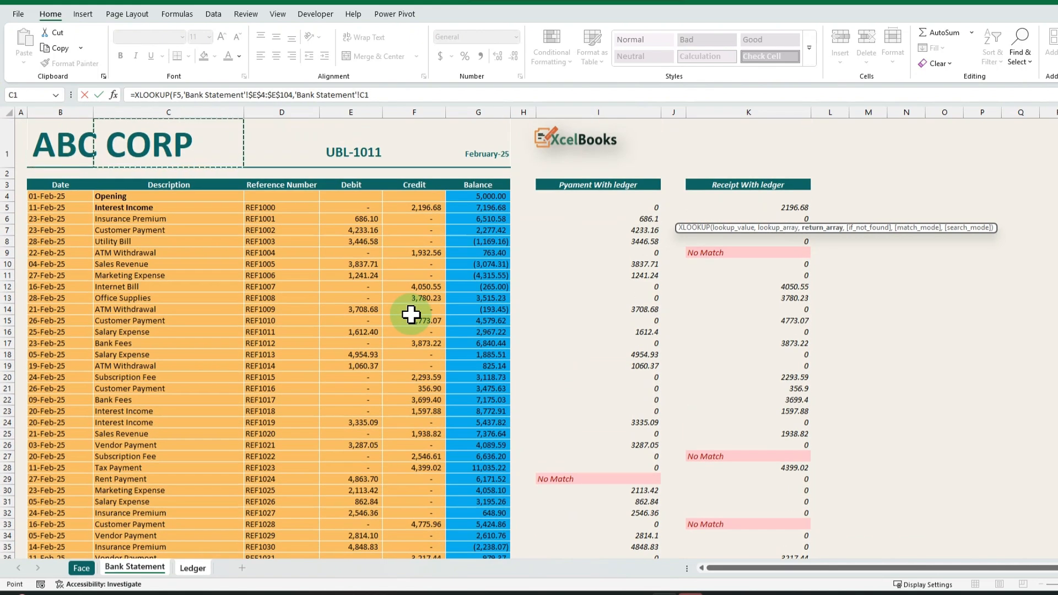
{"action": "key", "text": "ctrl+shift+Down"}
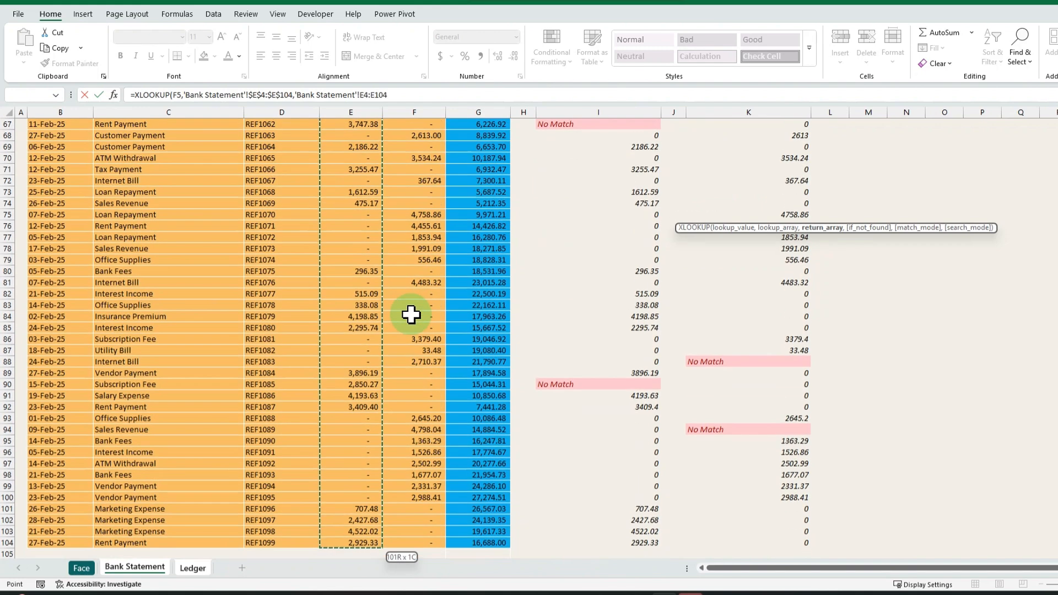
Step: Set the XLOOKUP's not-found result to "No Match" in quotation marks and complete the K5 formula
{"action": "type", "text": ",@No Match"}
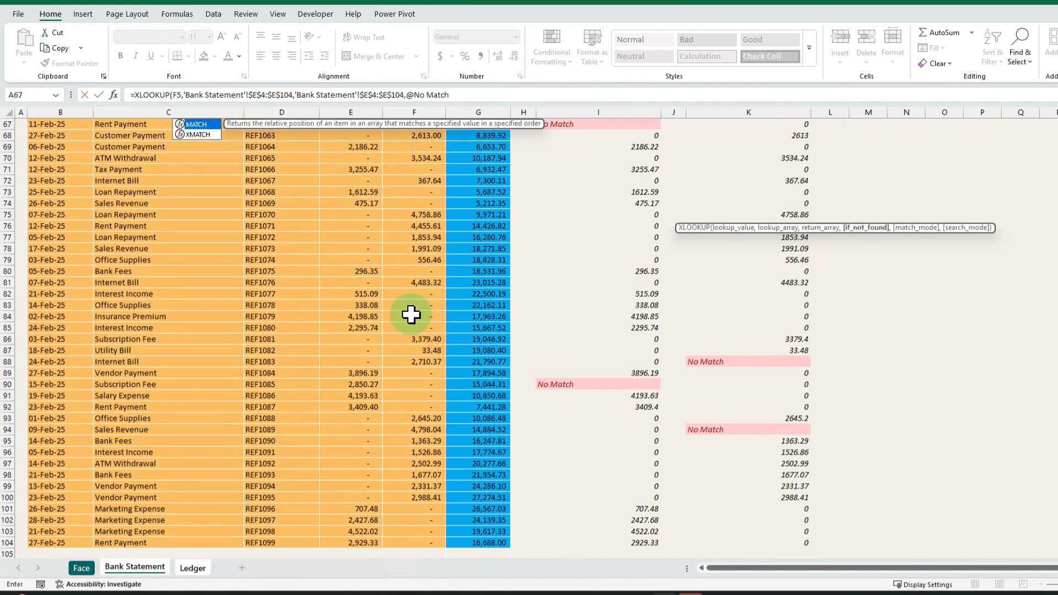
{"action": "key", "text": "BackSpace"}
{"action": "key", "text": "BackSpace"}
{"action": "key", "text": "BackSpace"}
{"action": "key", "text": "BackSpace"}
{"action": "key", "text": "BackSpace"}
{"action": "key", "text": "BackSpace"}
{"action": "key", "text": "BackSpace"}
{"action": "key", "text": "BackSpace"}
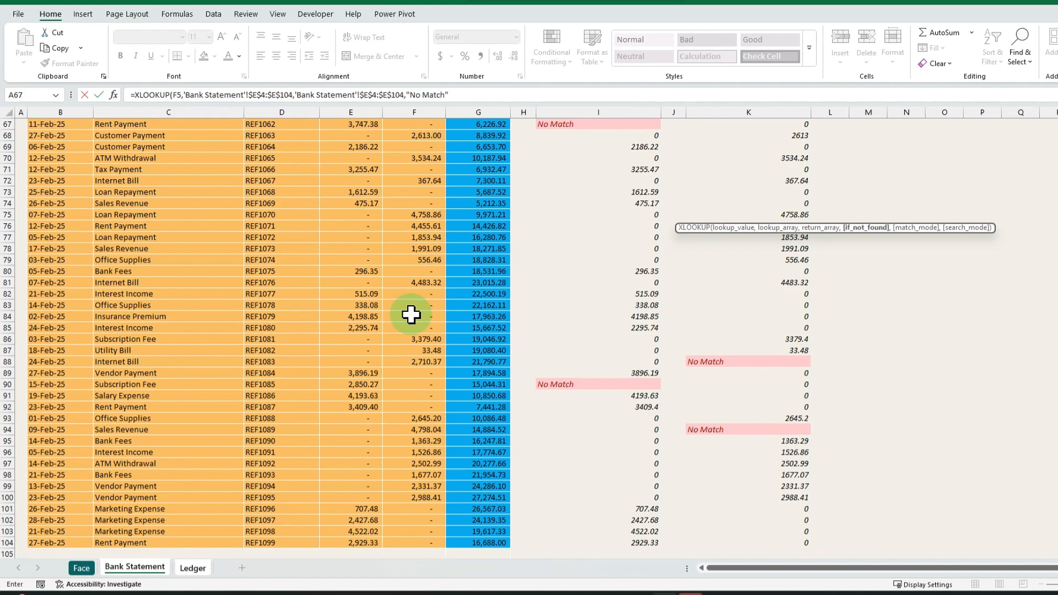
{"action": "type", "text": ")"}
{"action": "key", "text": "Return"}
Step: Fill the K5 XLOOKUP formula down through K99 in the Ledger's "Payment With Bank" column
{"action": "key", "text": "Up"}
{"action": "key", "text": "Left"}
{"action": "key", "text": "Left"}
{"action": "key", "text": "ctrl+Down"}
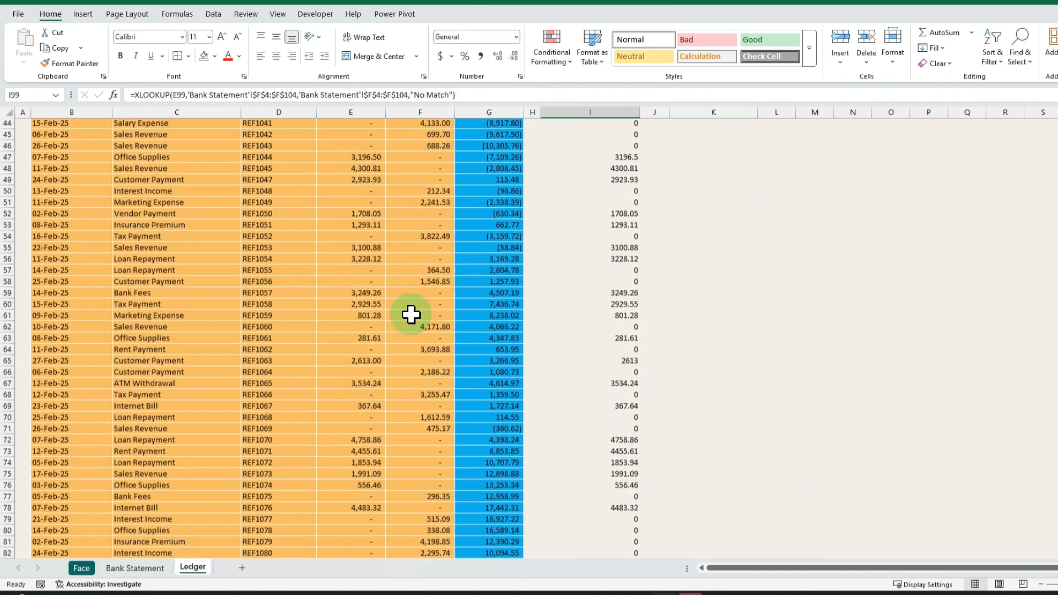
{"action": "key", "text": "Right"}
{"action": "key", "text": "Right"}
{"action": "key", "text": "ctrl+shift+Up"}
{"action": "key", "text": "ctrl+d"}
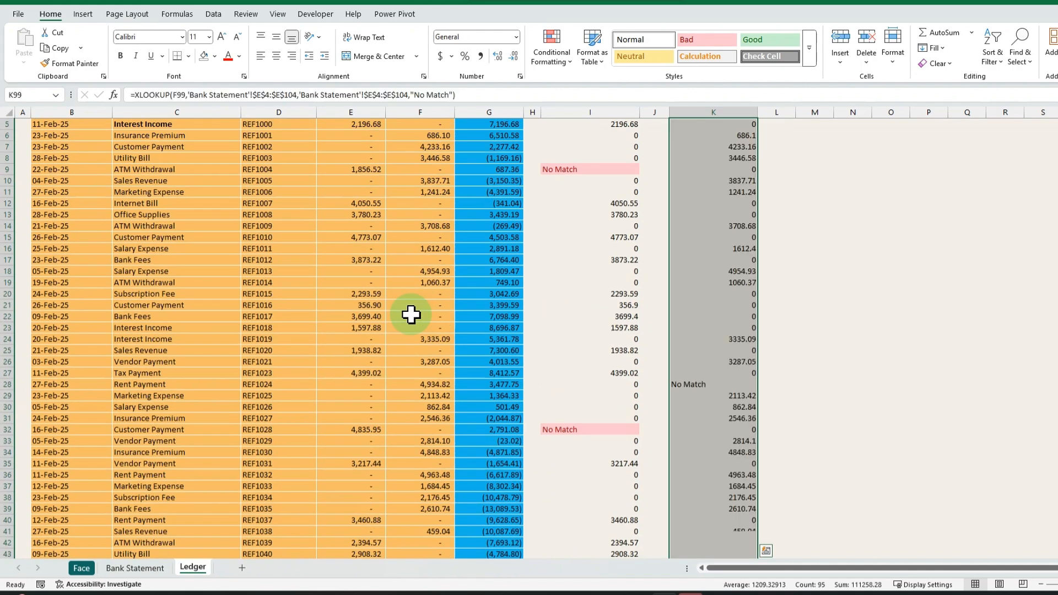
Step: Copy the "No Match" highlight formatting from Ledger range I5:I99 onto K5:K99
{"action": "scroll", "coordinate": [589, 201], "scroll_direction": "up", "scroll_amount": 2}
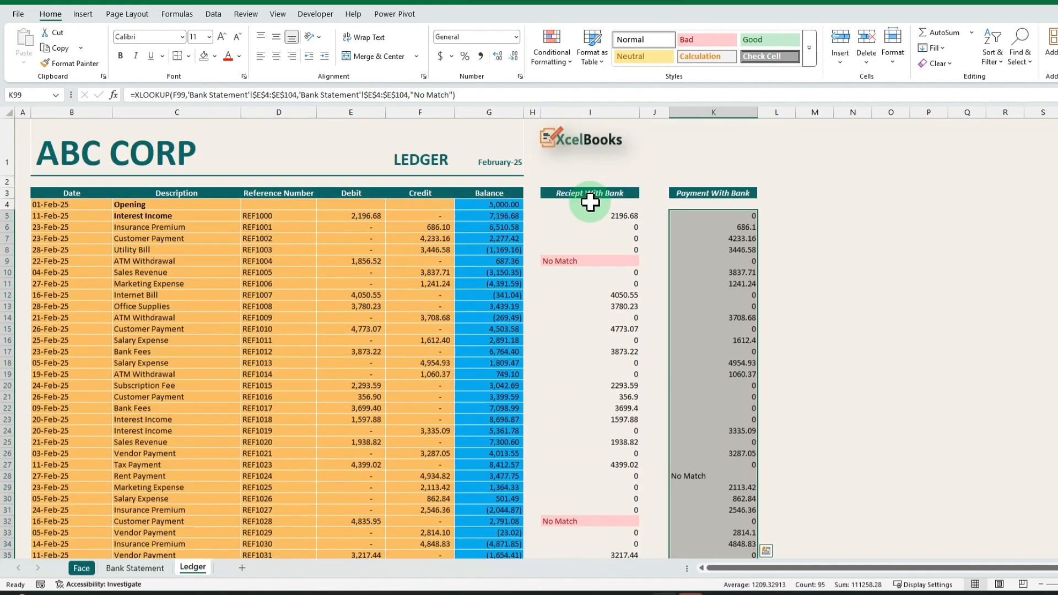
{"action": "left_click", "coordinate": [602, 216]}
{"action": "key", "text": "ctrl+shift+Down"}
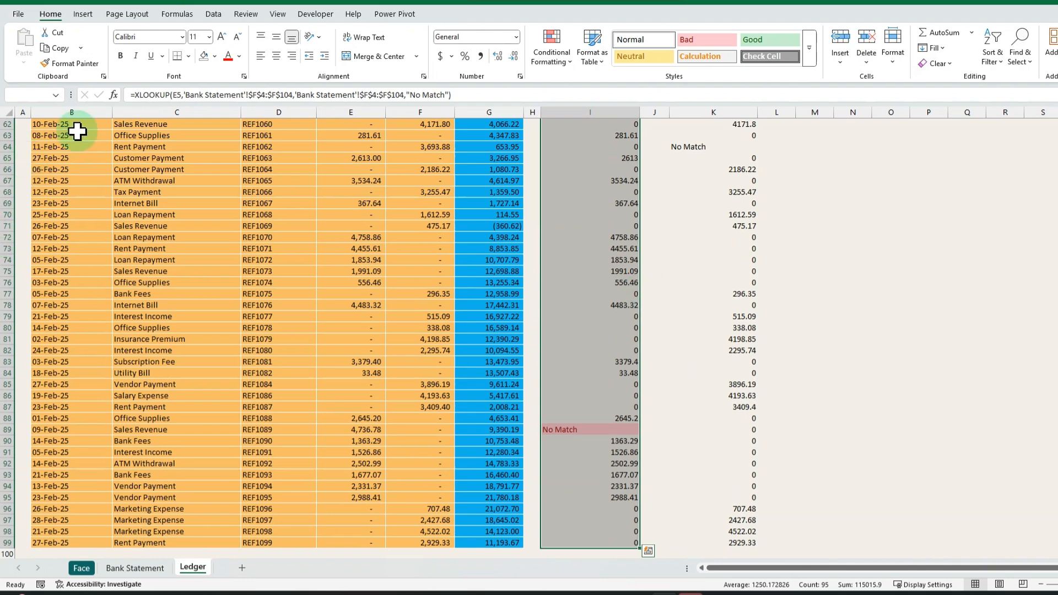
{"action": "left_click", "coordinate": [71, 63]}
{"action": "scroll", "coordinate": [701, 290], "scroll_direction": "up", "scroll_amount": 14}
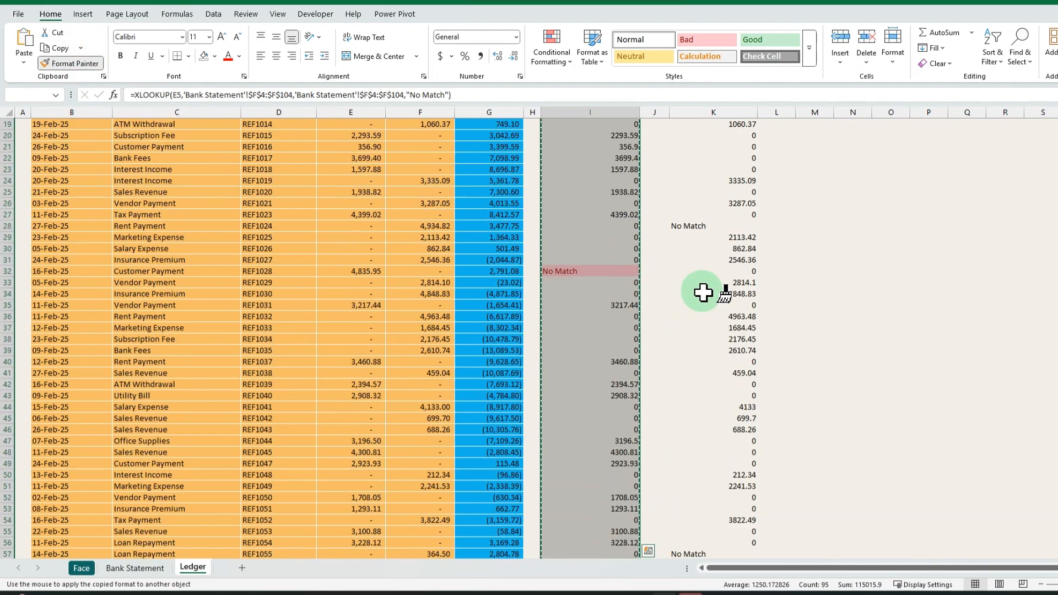
{"action": "scroll", "coordinate": [703, 292], "scroll_direction": "up", "scroll_amount": 6}
{"action": "left_click", "coordinate": [716, 213]}
Step: Copy the credit amounts of the "No Match" payment rows together from Ledger cells F28, F57 and F64
{"action": "scroll", "coordinate": [703, 468], "scroll_direction": "down", "scroll_amount": 6}
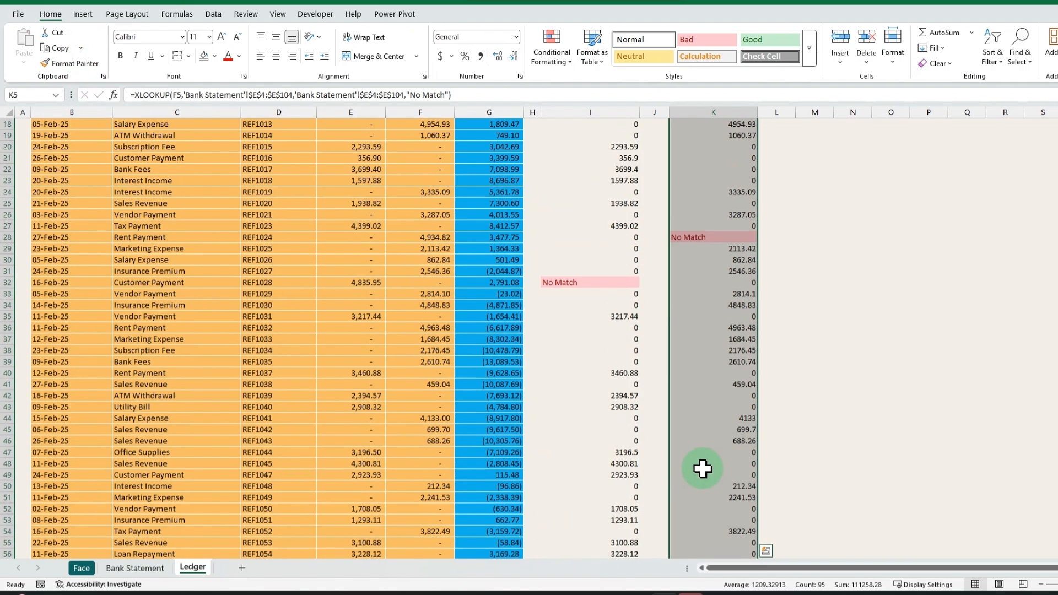
{"action": "scroll", "coordinate": [702, 468], "scroll_direction": "down", "scroll_amount": 15}
{"action": "scroll", "coordinate": [702, 468], "scroll_direction": "up", "scroll_amount": 11}
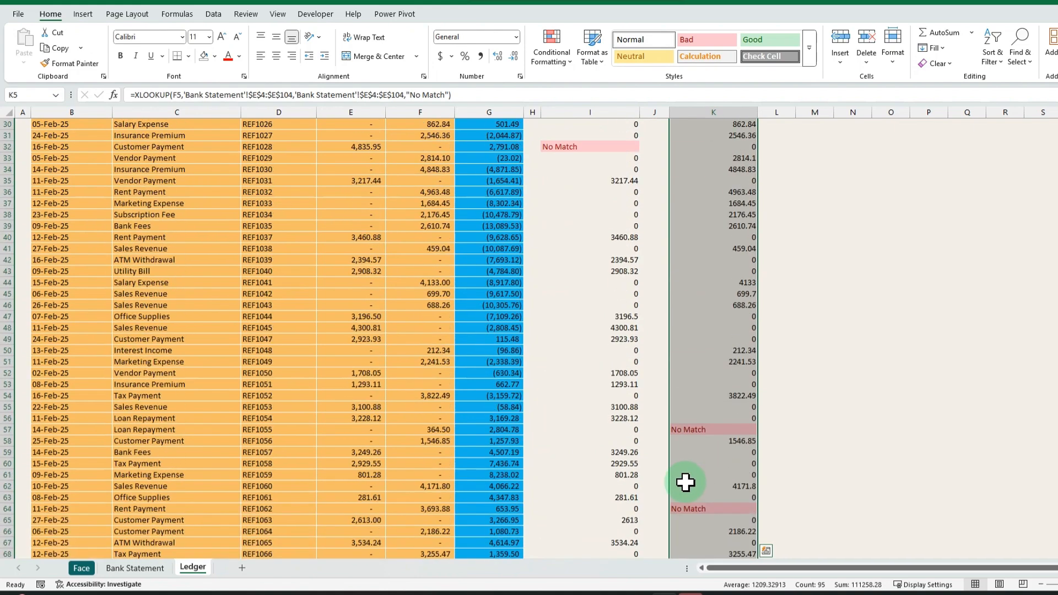
{"action": "scroll", "coordinate": [685, 483], "scroll_direction": "up", "scroll_amount": 10}
{"action": "left_click", "coordinate": [698, 479]}
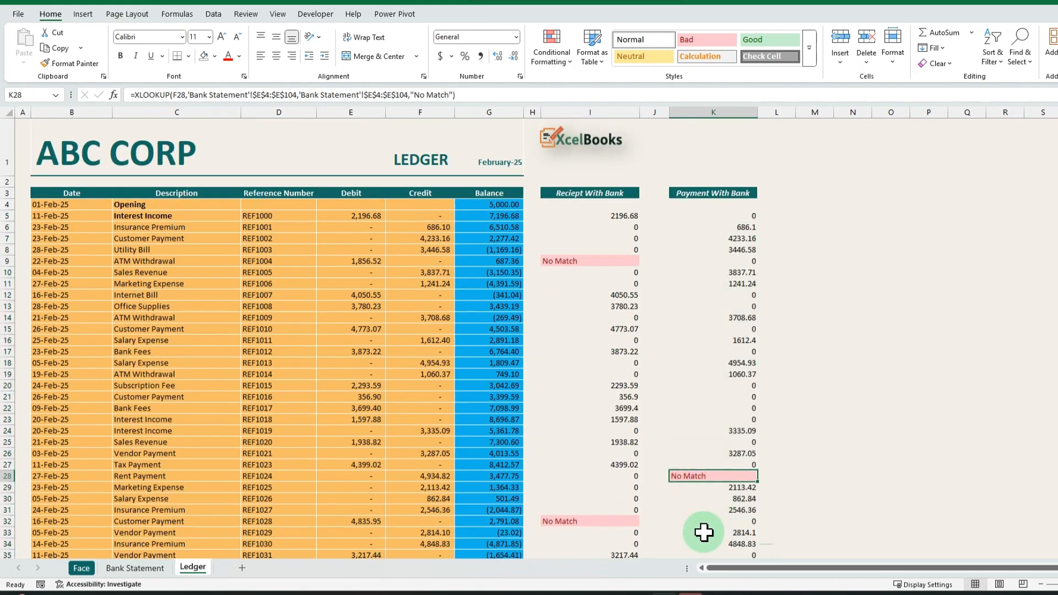
{"action": "key", "text": "Left"}
{"action": "key", "text": "Left"}
{"action": "key", "text": "Left"}
{"action": "key", "text": "Left"}
{"action": "key", "text": "Left"}
{"action": "scroll", "coordinate": [500, 491], "scroll_direction": "down", "scroll_amount": 2}
{"action": "scroll", "coordinate": [500, 491], "scroll_direction": "down", "scroll_amount": 10}
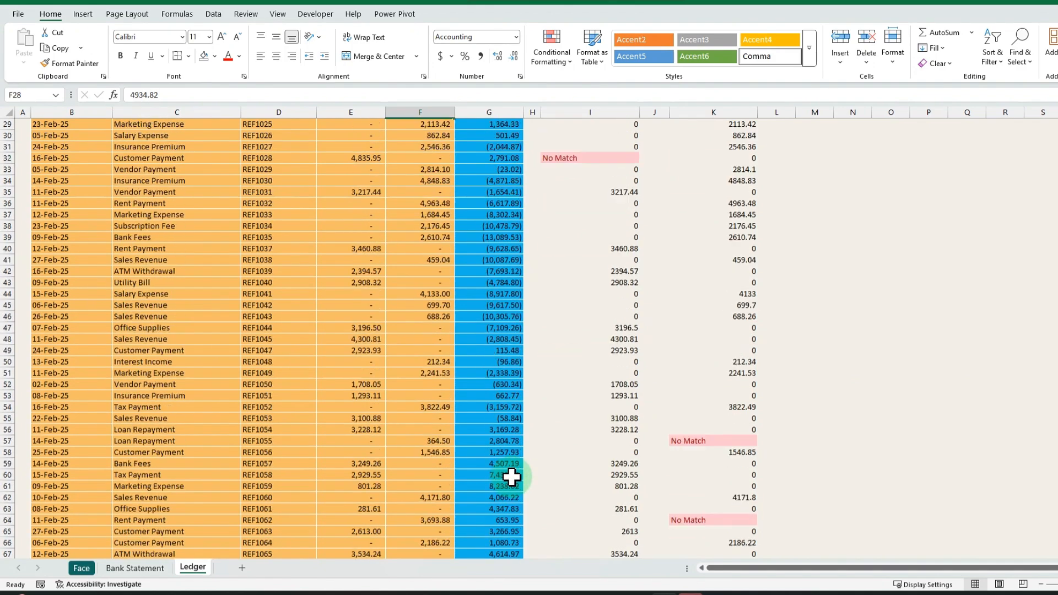
{"action": "left_click", "coordinate": [436, 374], "text": "ctrl"}
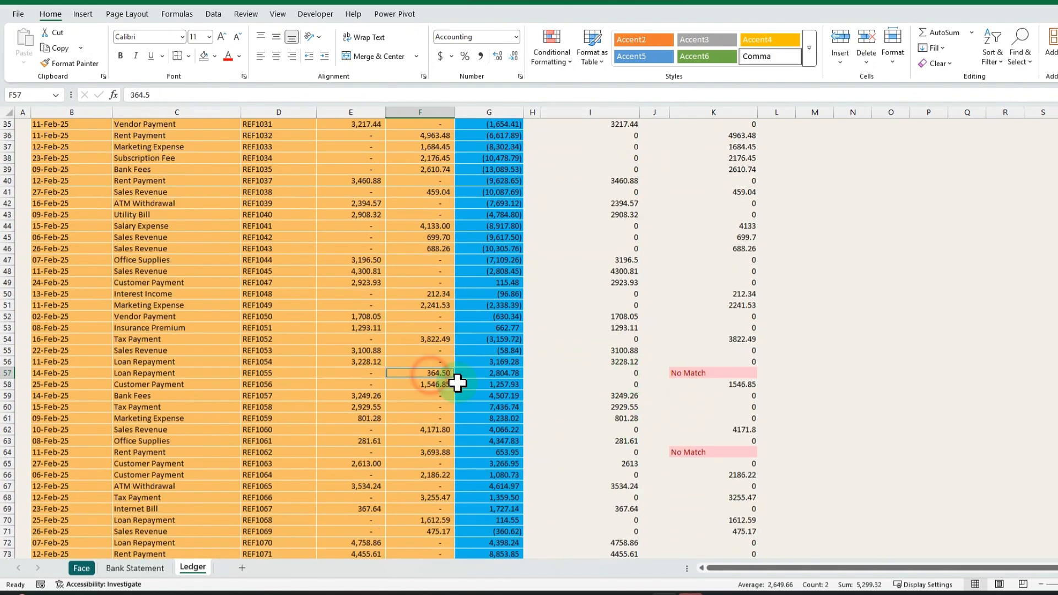
{"action": "scroll", "coordinate": [634, 402], "scroll_direction": "down", "scroll_amount": 1}
{"action": "left_click", "coordinate": [436, 406], "text": "ctrl"}
{"action": "scroll", "coordinate": [543, 431], "scroll_direction": "down", "scroll_amount": 9}
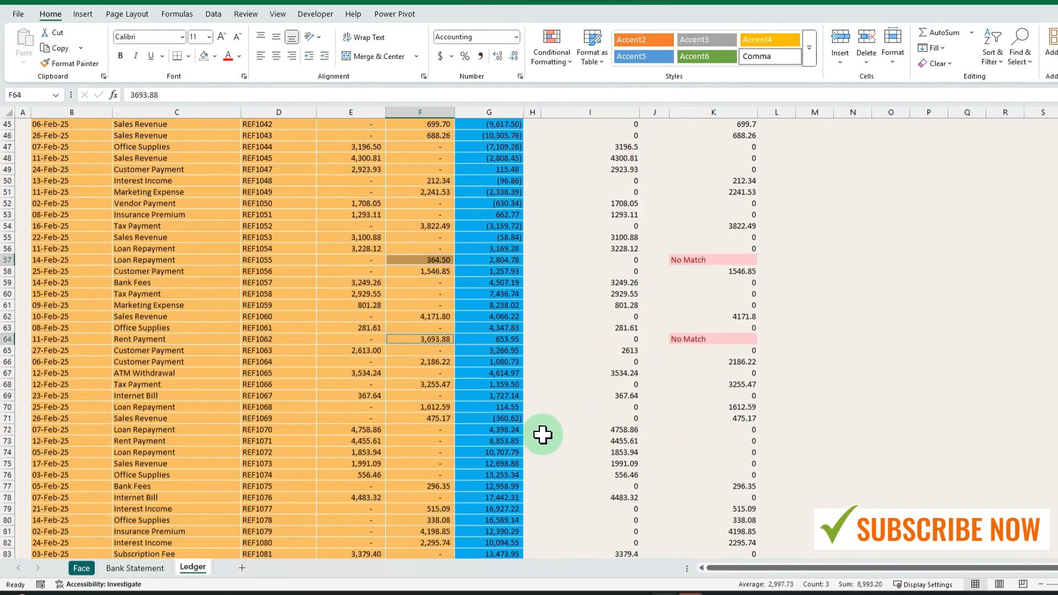
{"action": "scroll", "coordinate": [545, 431], "scroll_direction": "up", "scroll_amount": 5}
{"action": "scroll", "coordinate": [545, 431], "scroll_direction": "up", "scroll_amount": 12}
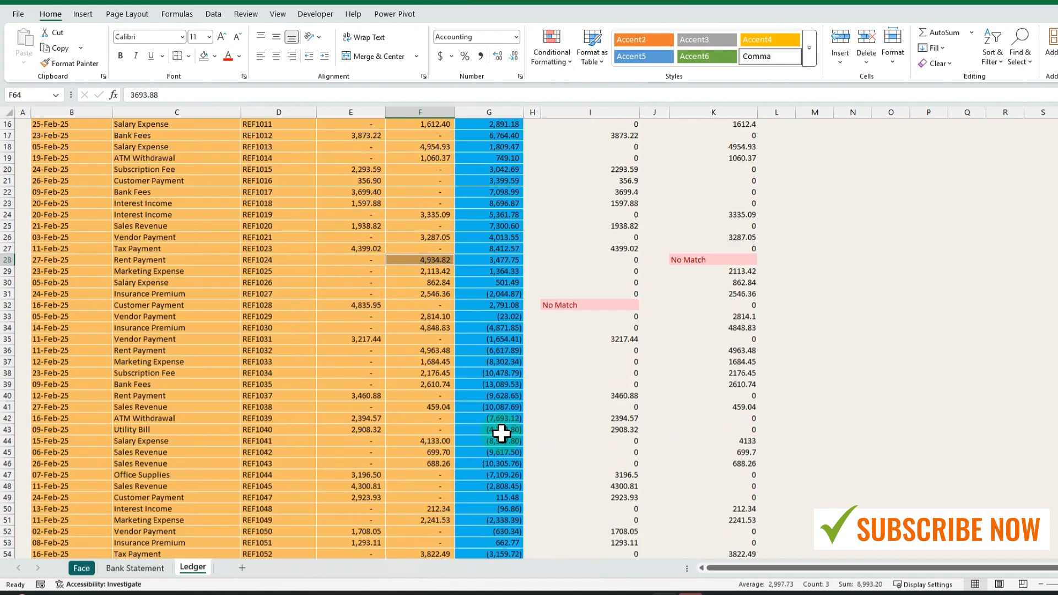
{"action": "key", "text": "ctrl+c"}
Step: Paste the copied credit amounts into Face cells K25:K27, under "ADD - Payment Made not Clear in Bank Statement", and check the DEFF row
{"action": "left_click", "coordinate": [82, 567]}
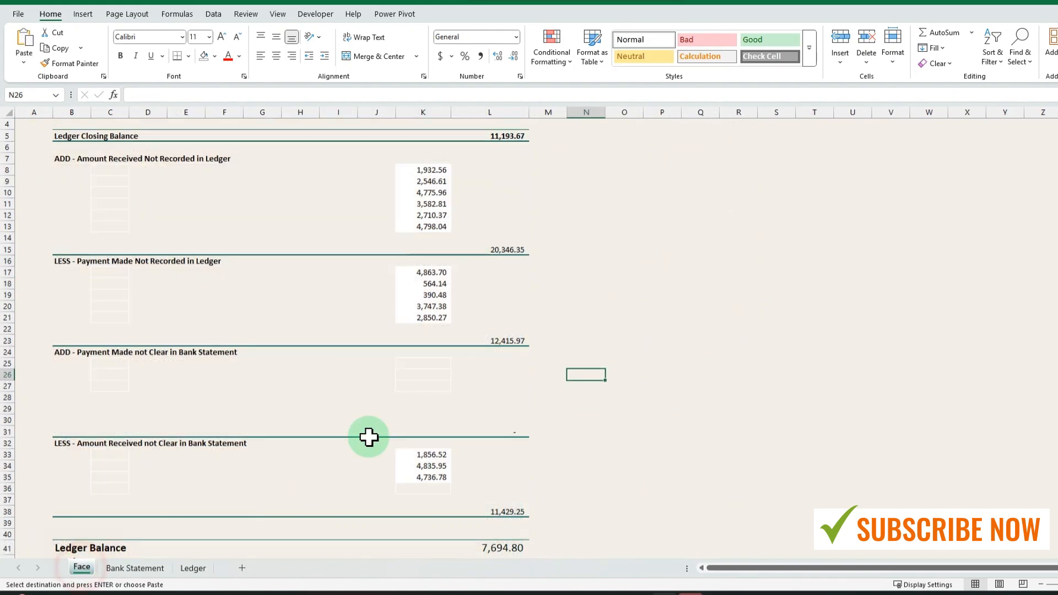
{"action": "left_click", "coordinate": [432, 374]}
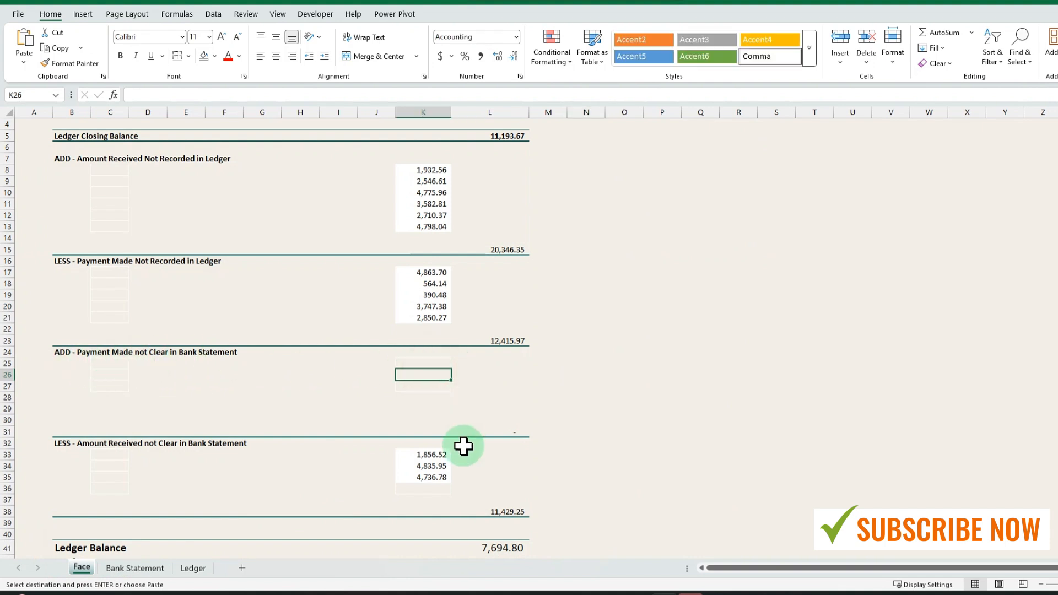
{"action": "key", "text": "ctrl+v"}
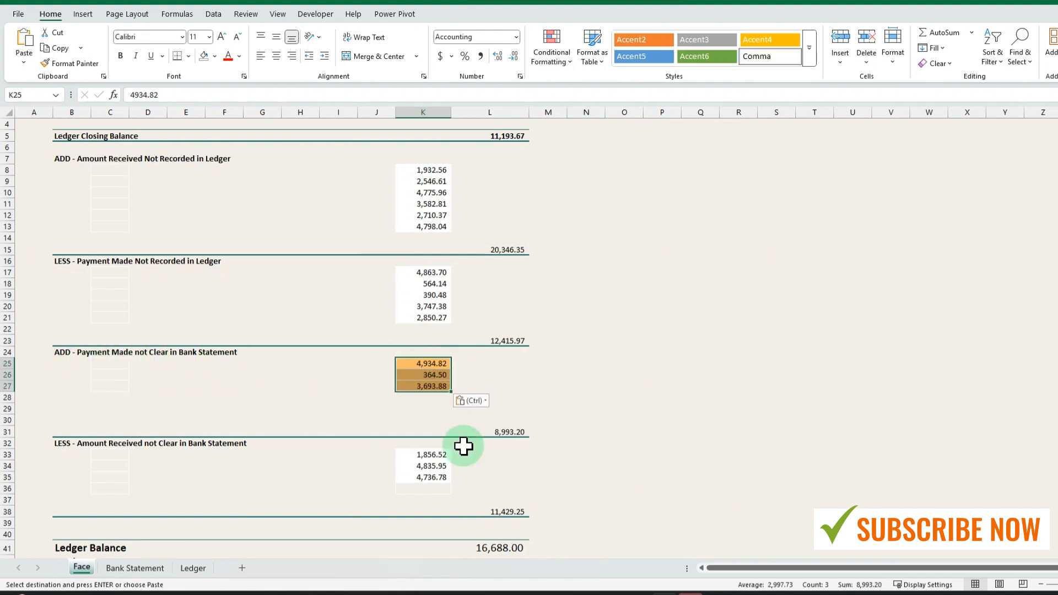
{"action": "scroll", "coordinate": [470, 449], "scroll_direction": "down", "scroll_amount": 4}
{"action": "left_click_drag", "start_coordinate": [513, 445], "coordinate": [33, 441]}
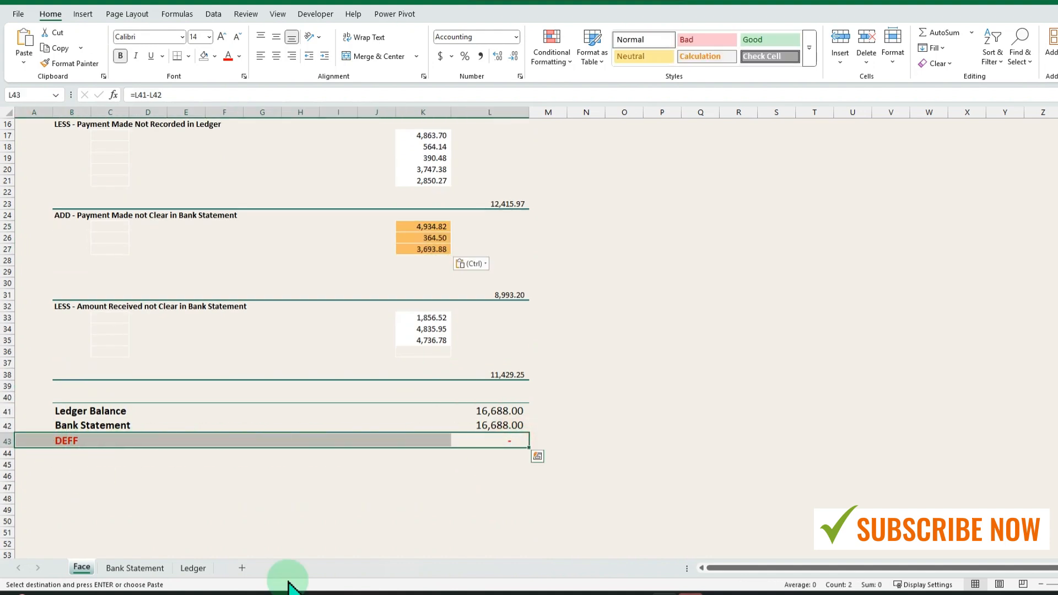
{"action": "left_click", "coordinate": [424, 226]}
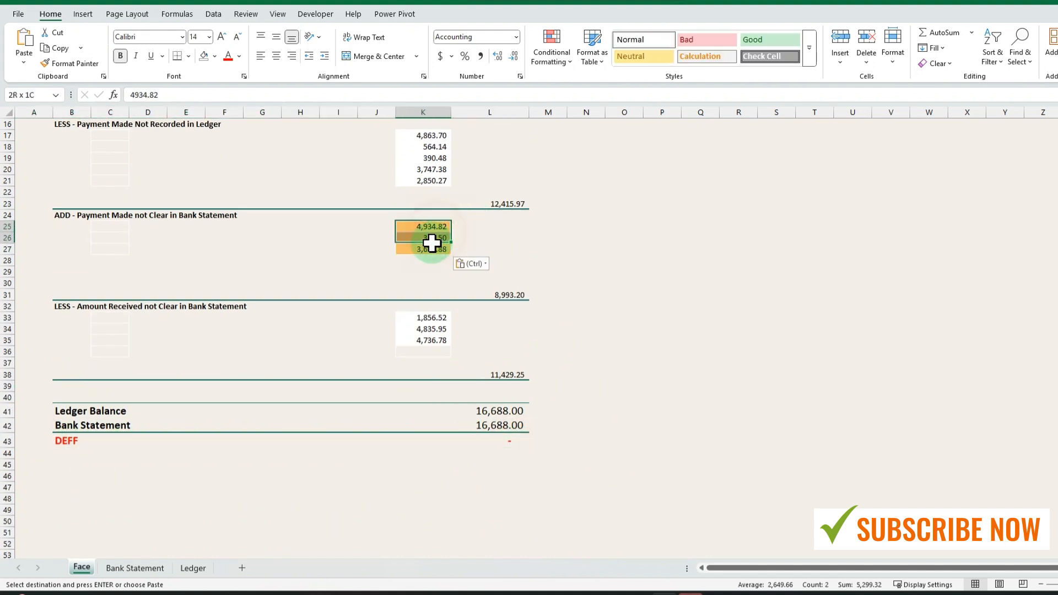
{"action": "left_click_drag", "start_coordinate": [425, 243], "coordinate": [426, 249]}
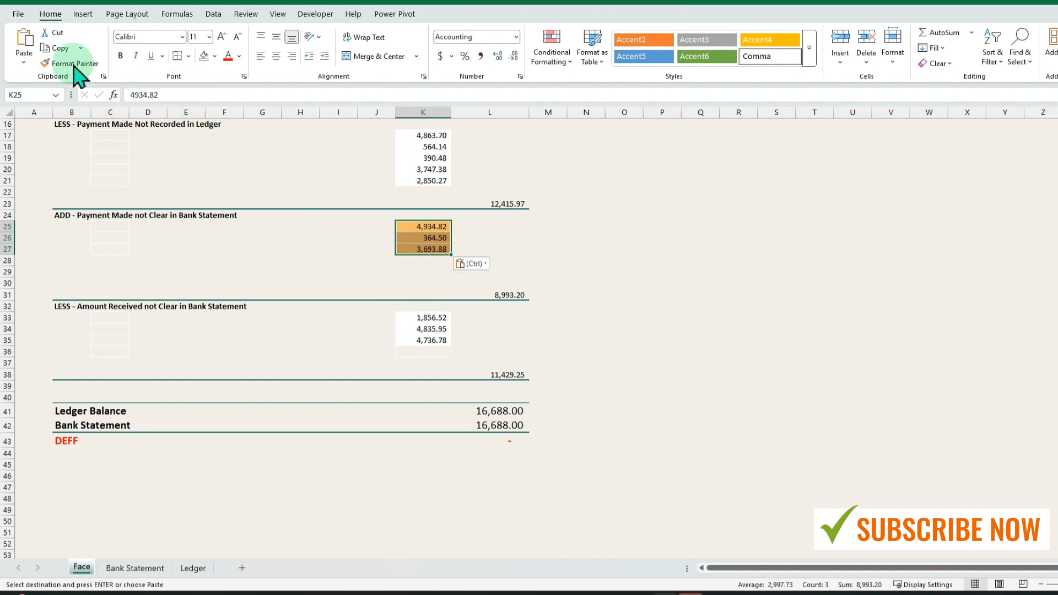
{"action": "left_click", "coordinate": [496, 312]}
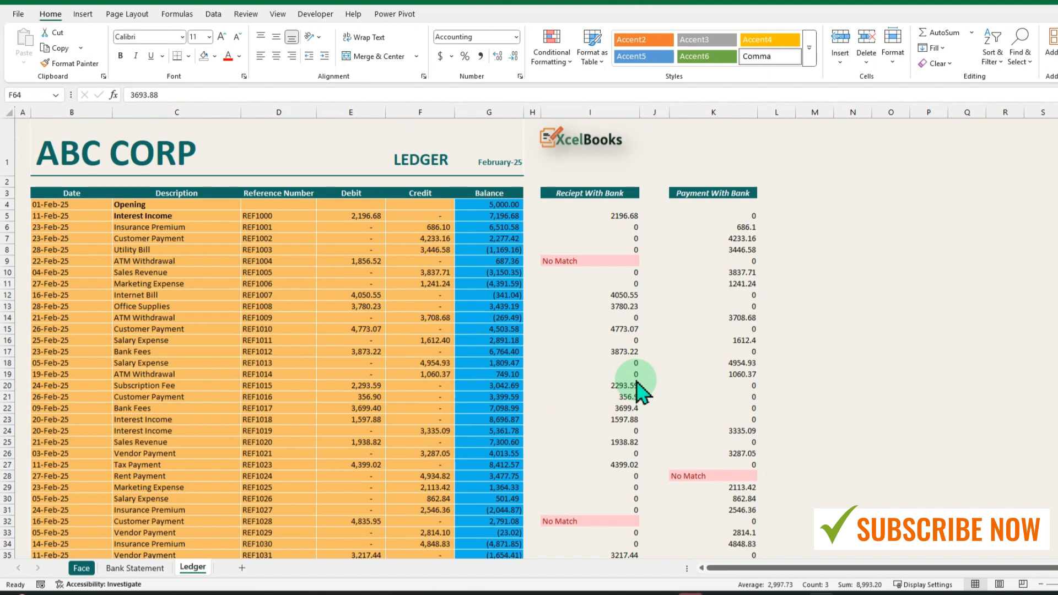
Step: Examine the Ledger's "Payment With Bank" results against the credit amounts in F7 and F8
{"action": "scroll", "coordinate": [688, 358], "scroll_direction": "down", "scroll_amount": 1}
{"action": "scroll", "coordinate": [689, 358], "scroll_direction": "up", "scroll_amount": 1}
{"action": "left_click", "coordinate": [733, 249]}
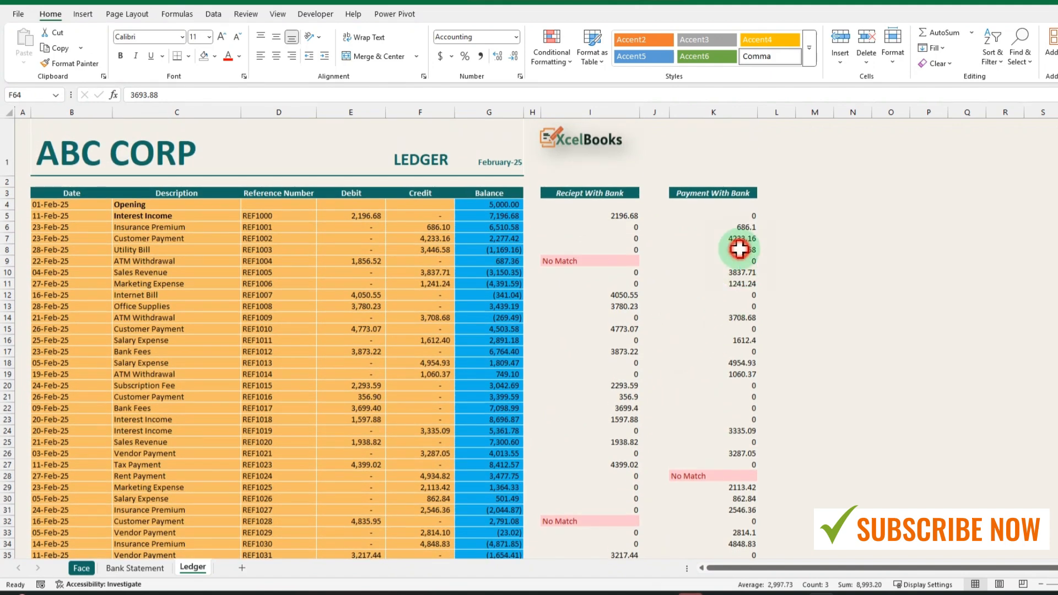
{"action": "left_click", "coordinate": [420, 238]}
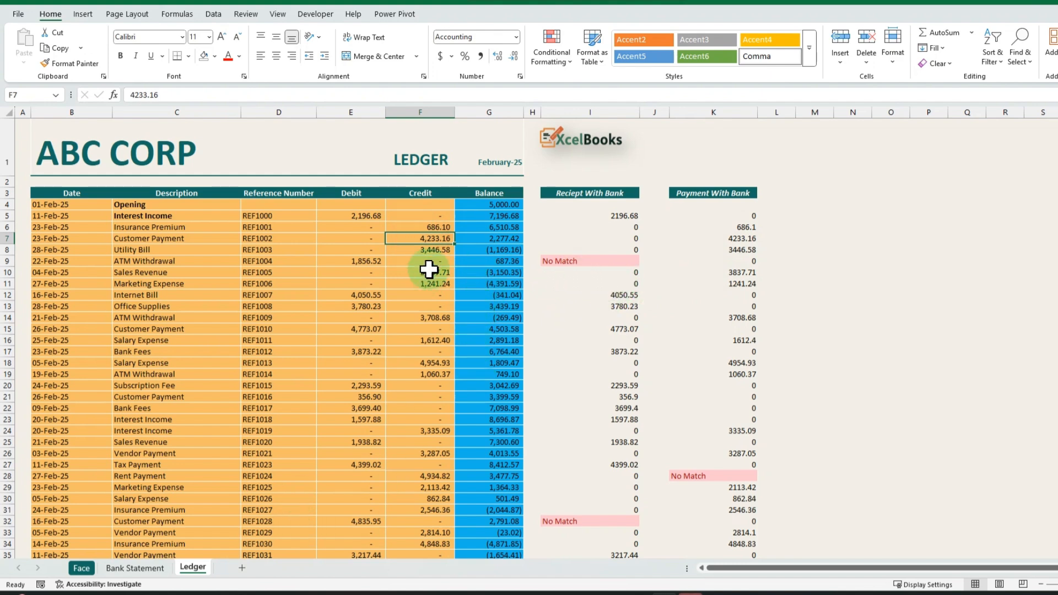
{"action": "left_click", "coordinate": [435, 251]}
{"action": "left_click", "coordinate": [433, 237]}
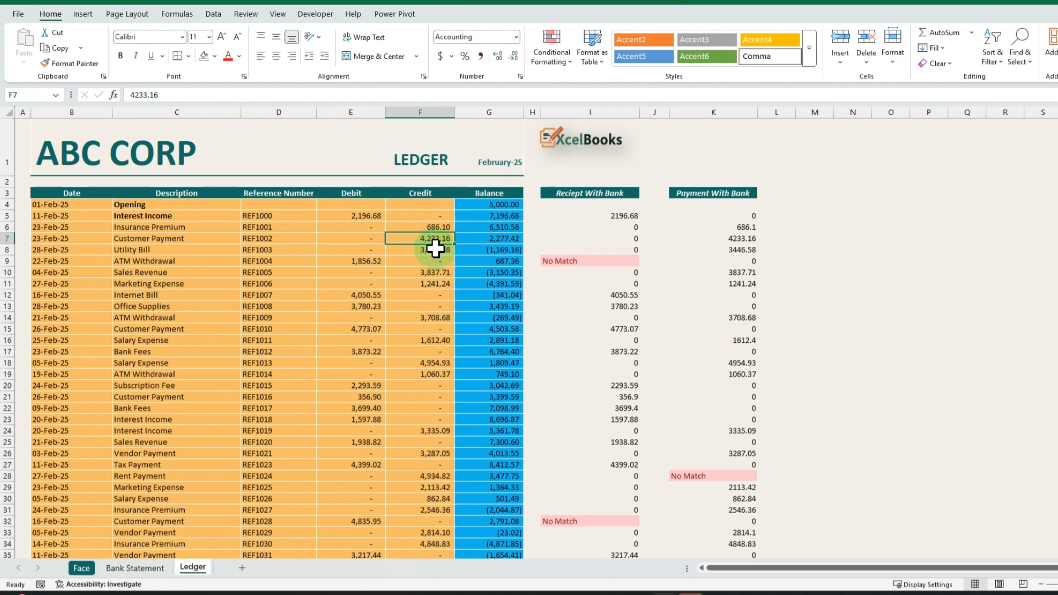
Step: Examine the "No Match" results in the Bank Statement's ledger-matching columns alongside the Face items under "ADD - Amount Received Not Recorded in Ledger"
{"action": "left_click", "coordinate": [138, 568]}
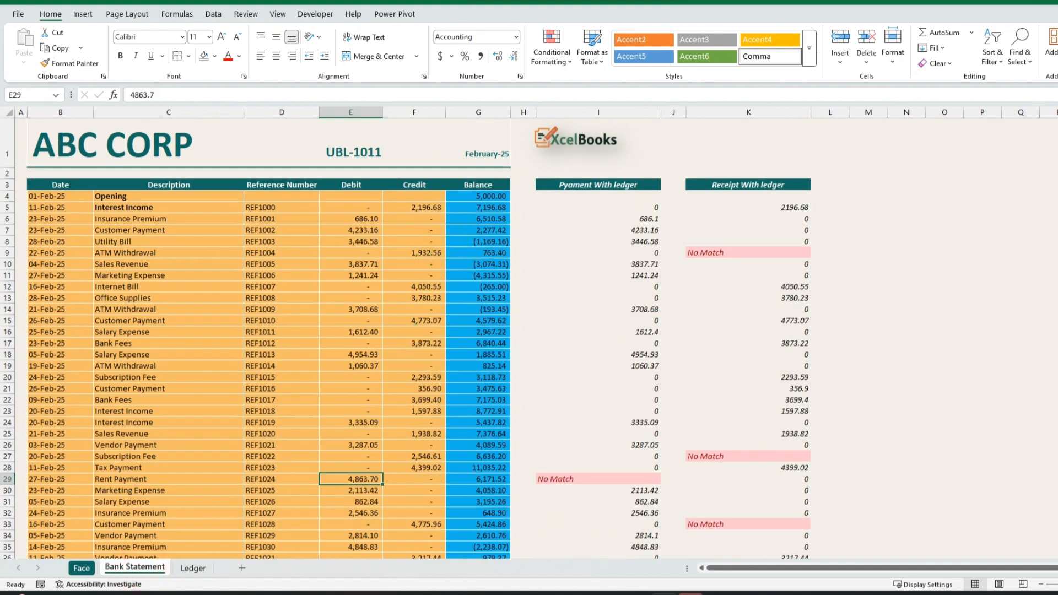
{"action": "key", "text": "ctrl+Page_Up"}
{"action": "left_click_drag", "start_coordinate": [119, 209], "coordinate": [118, 258]}
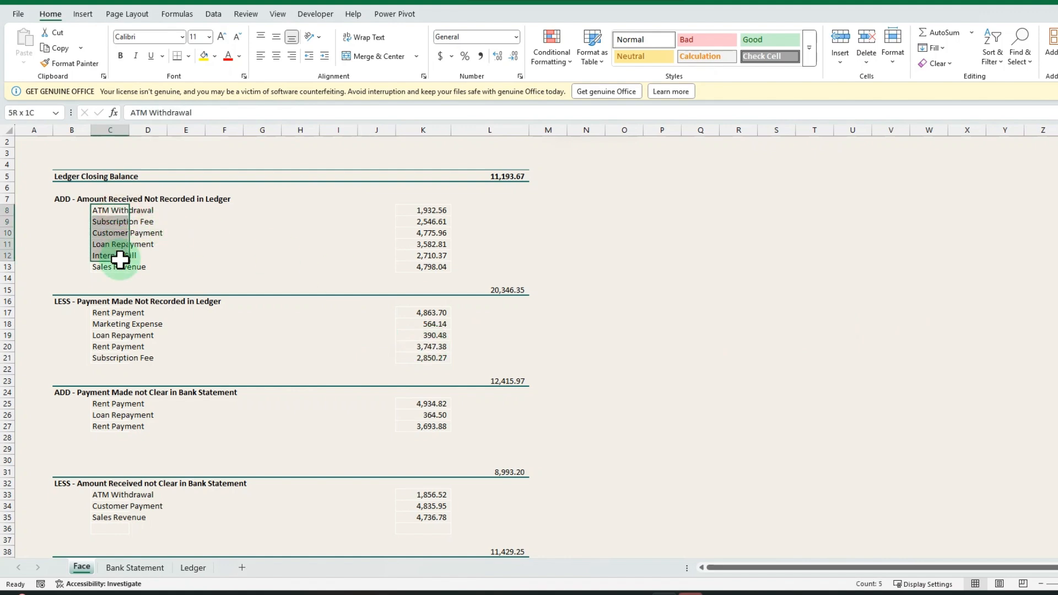
{"action": "left_click", "coordinate": [193, 568]}
{"action": "left_click", "coordinate": [132, 569]}
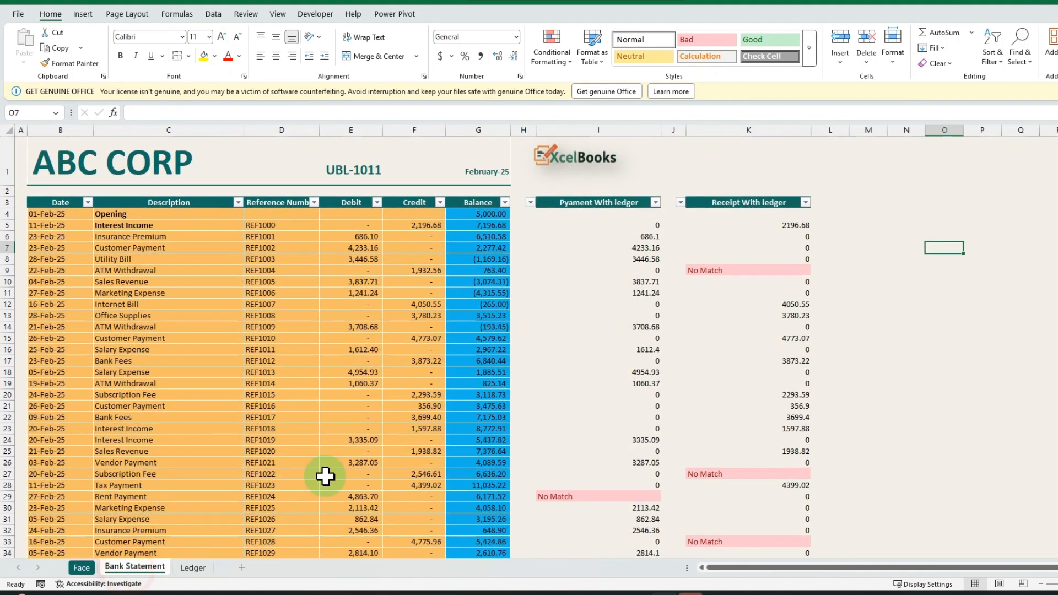
{"action": "left_click", "coordinate": [648, 269]}
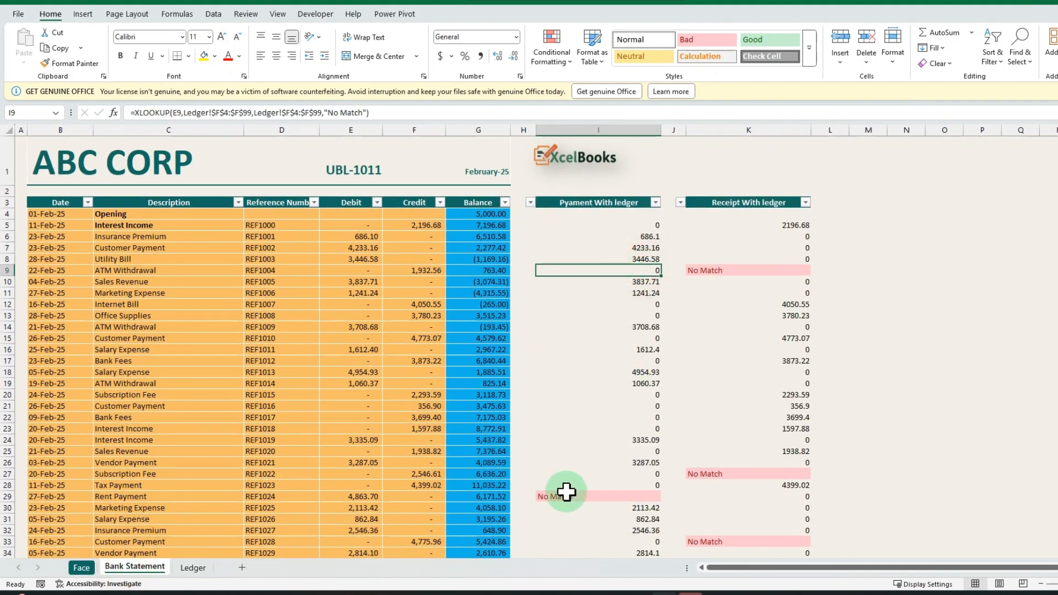
{"action": "left_click", "coordinate": [656, 202]}
{"action": "left_click", "coordinate": [171, 328]}
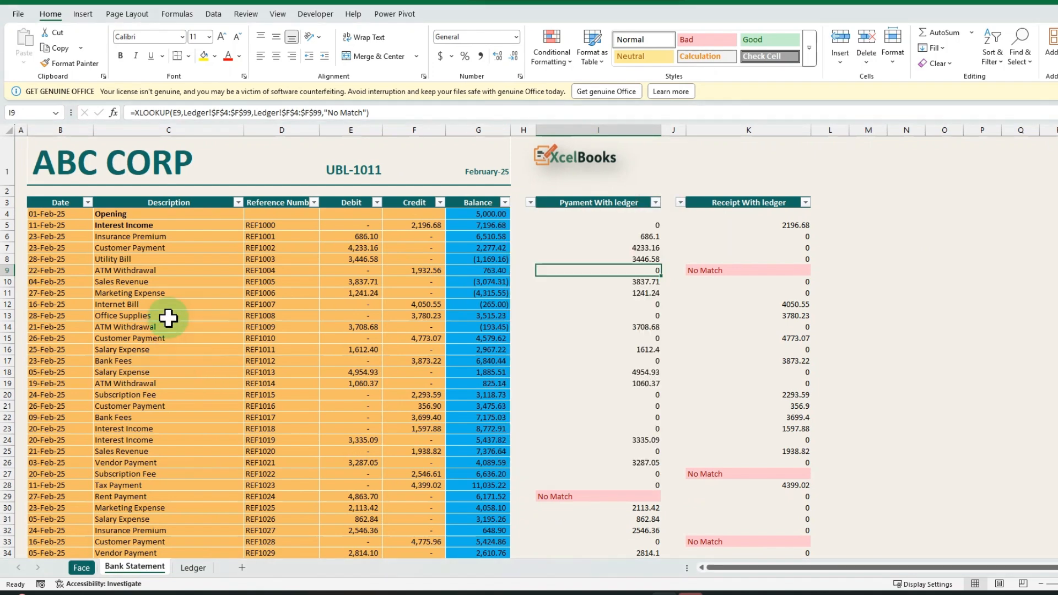
Step: Review the Face sheet's four adjustment sections with their items and amounts, down to the Ledger Balance, Bank Statement and DEFF rows
{"action": "left_click", "coordinate": [82, 568]}
{"action": "left_click", "coordinate": [115, 326]}
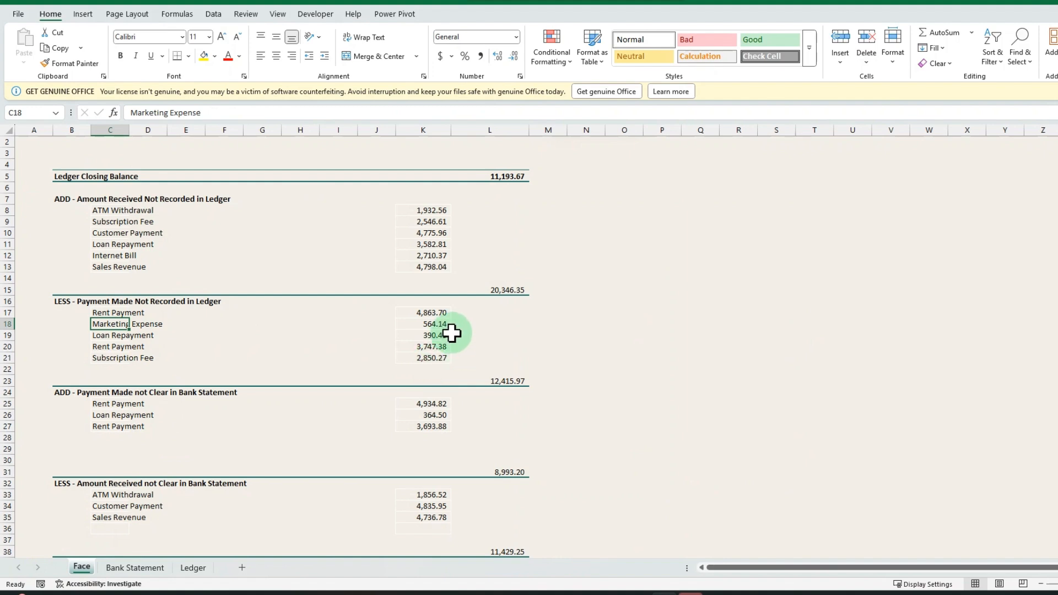
{"action": "scroll", "coordinate": [508, 357], "scroll_direction": "down", "scroll_amount": 3}
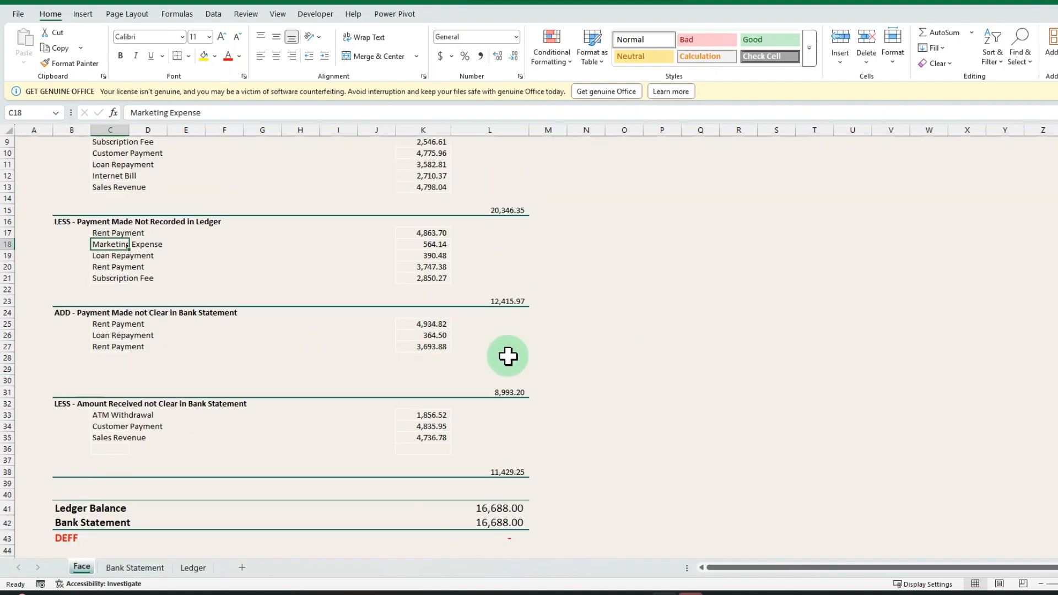
{"action": "scroll", "coordinate": [508, 357], "scroll_direction": "up", "scroll_amount": 4}
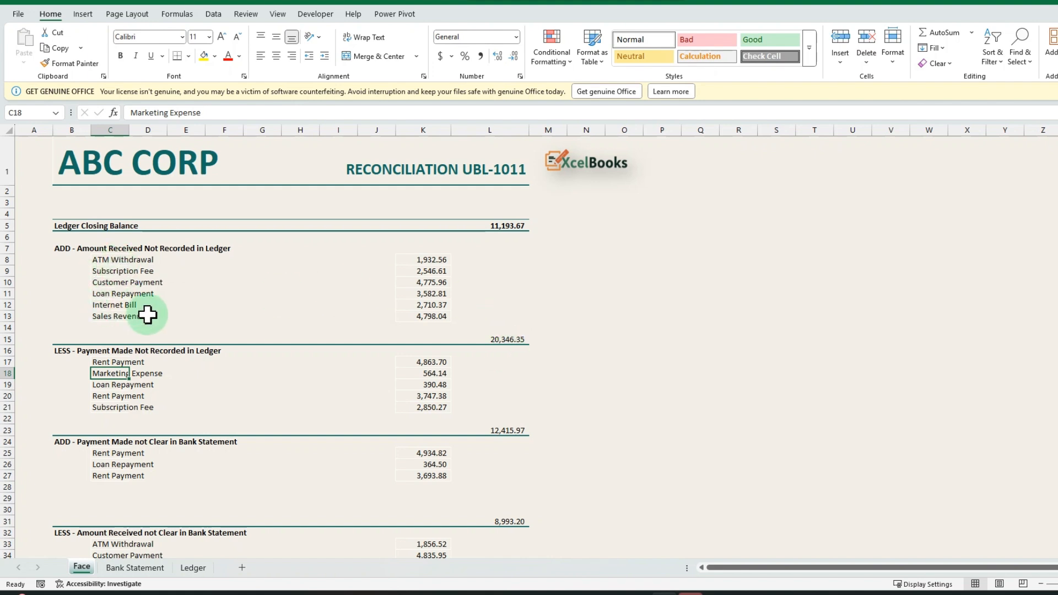
{"action": "scroll", "coordinate": [146, 309], "scroll_direction": "down", "scroll_amount": 1}
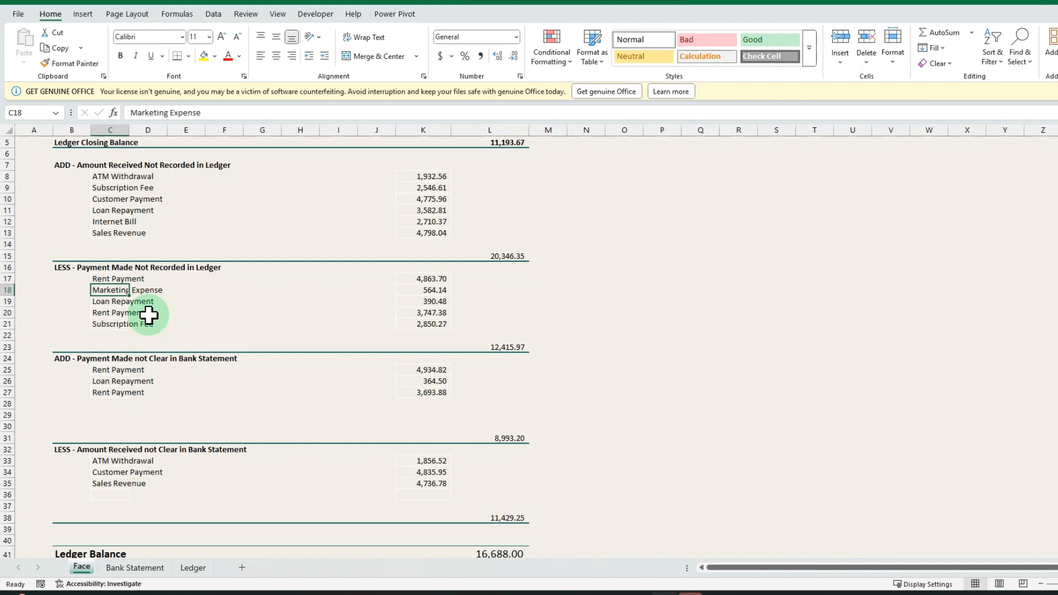
{"action": "scroll", "coordinate": [303, 308], "scroll_direction": "up", "scroll_amount": 1}
{"action": "left_click_drag", "start_coordinate": [118, 199], "coordinate": [118, 245]}
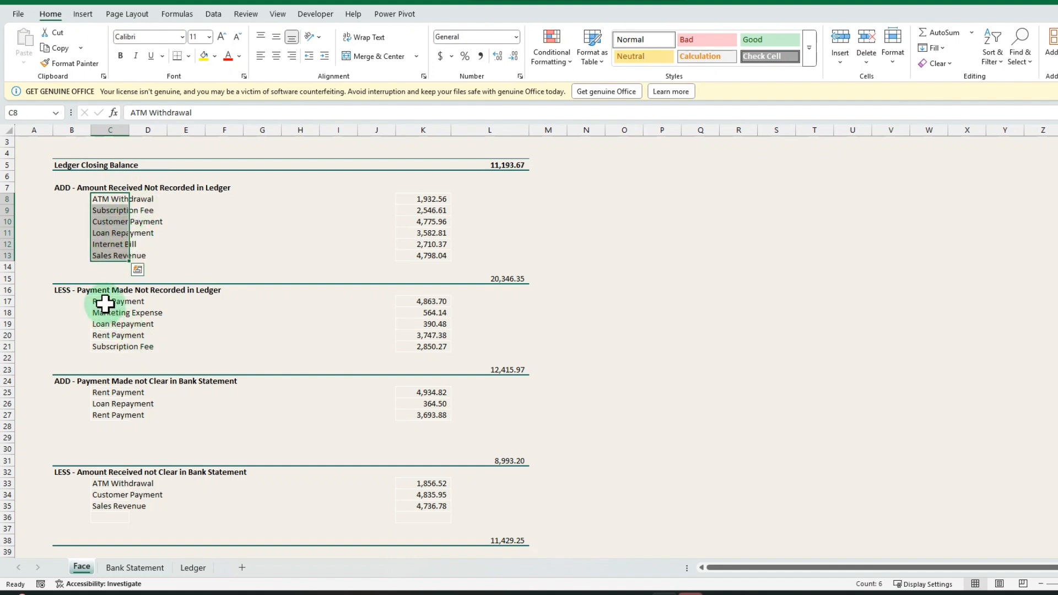
{"action": "left_click", "coordinate": [66, 304]}
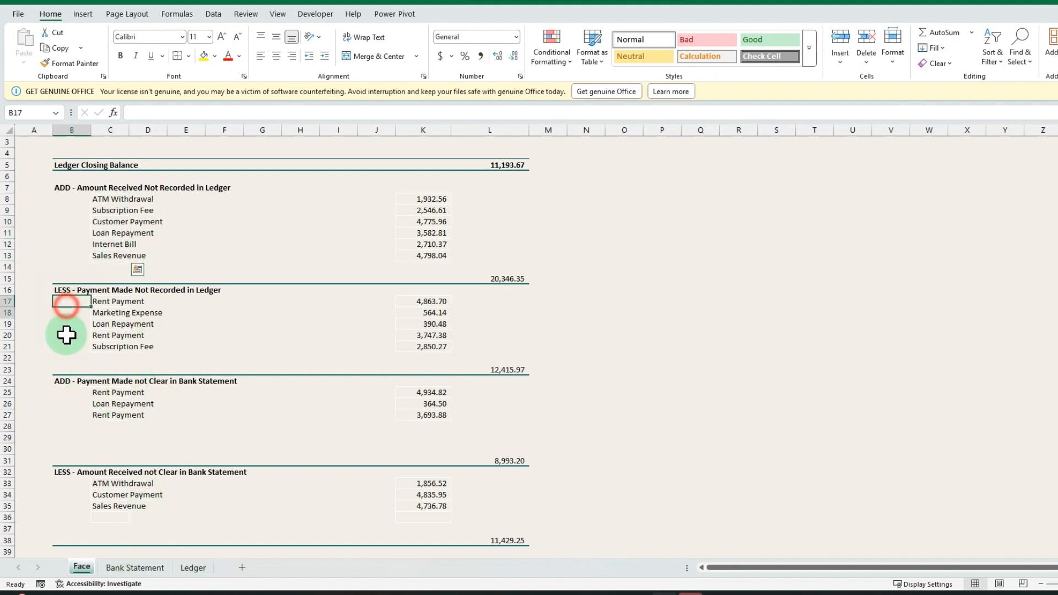
{"action": "left_click_drag", "start_coordinate": [66, 334], "coordinate": [66, 347]}
{"action": "left_click_drag", "start_coordinate": [71, 210], "coordinate": [67, 244]}
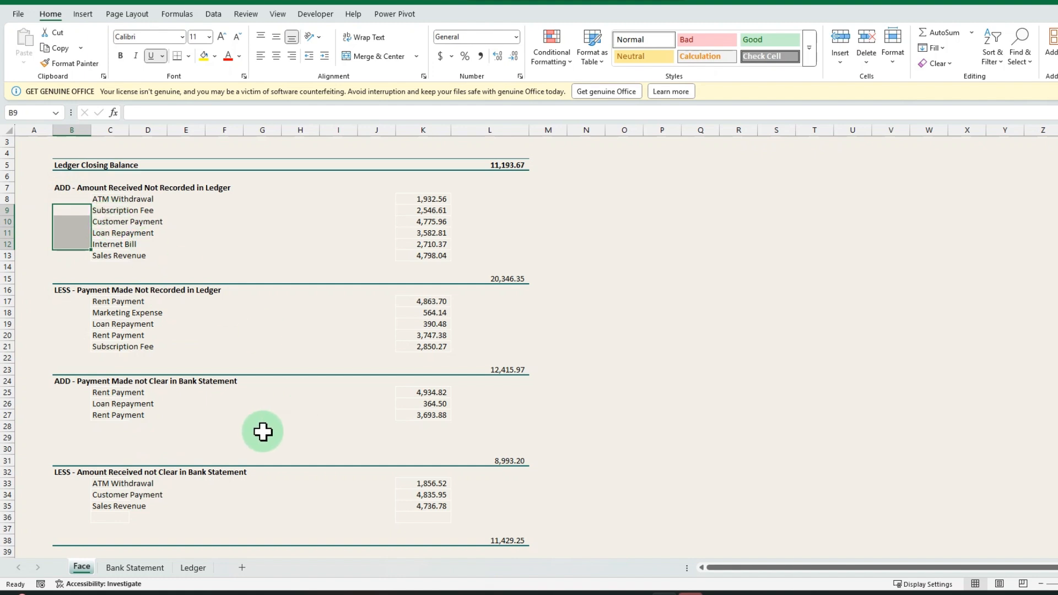
{"action": "left_click_drag", "start_coordinate": [101, 393], "coordinate": [224, 404]}
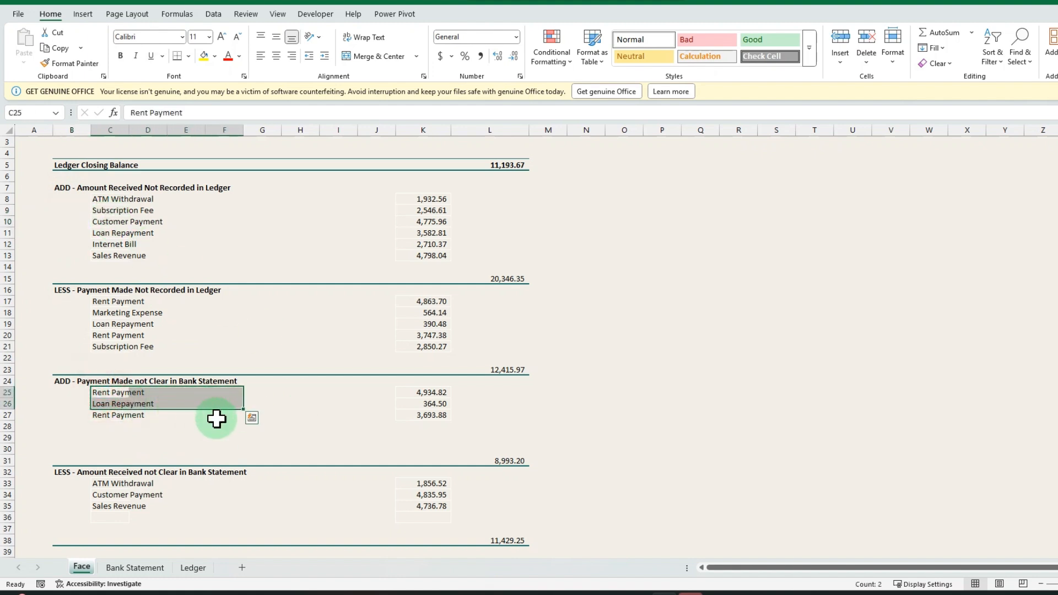
Step: Compare the closing balance in the Bank Statement's last row 104 with the reconciled balances and DEFF row on the Face sheet
{"action": "left_click", "coordinate": [138, 573]}
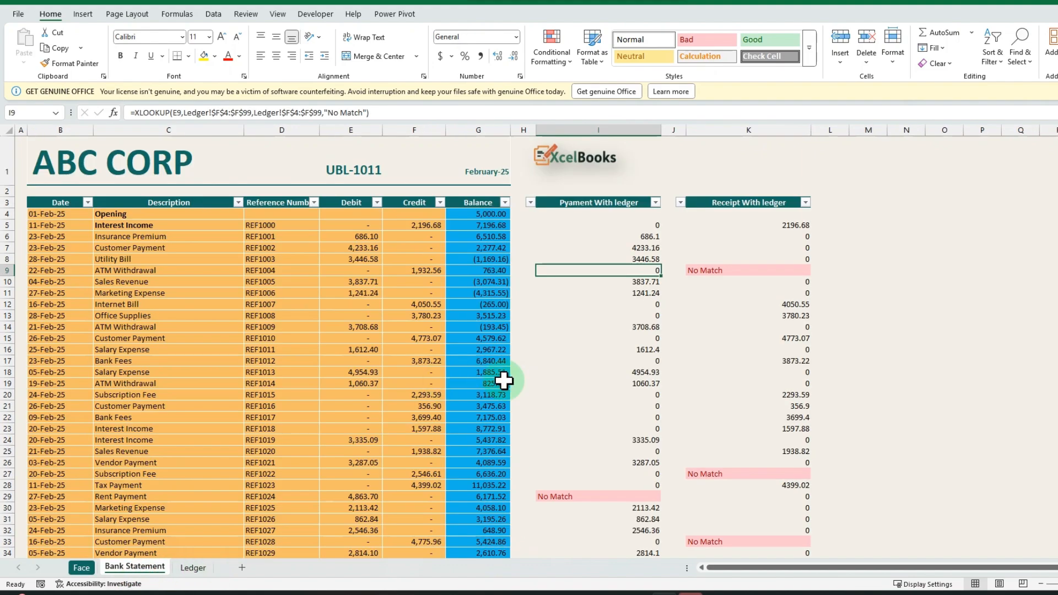
{"action": "scroll", "coordinate": [503, 380], "scroll_direction": "down", "scroll_amount": 20}
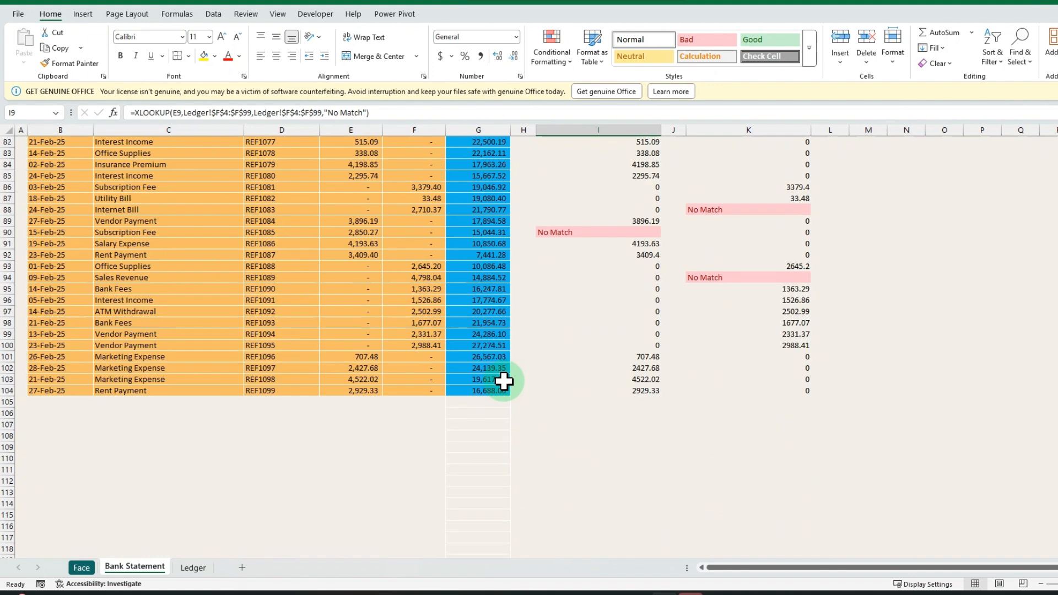
{"action": "left_click", "coordinate": [82, 568]}
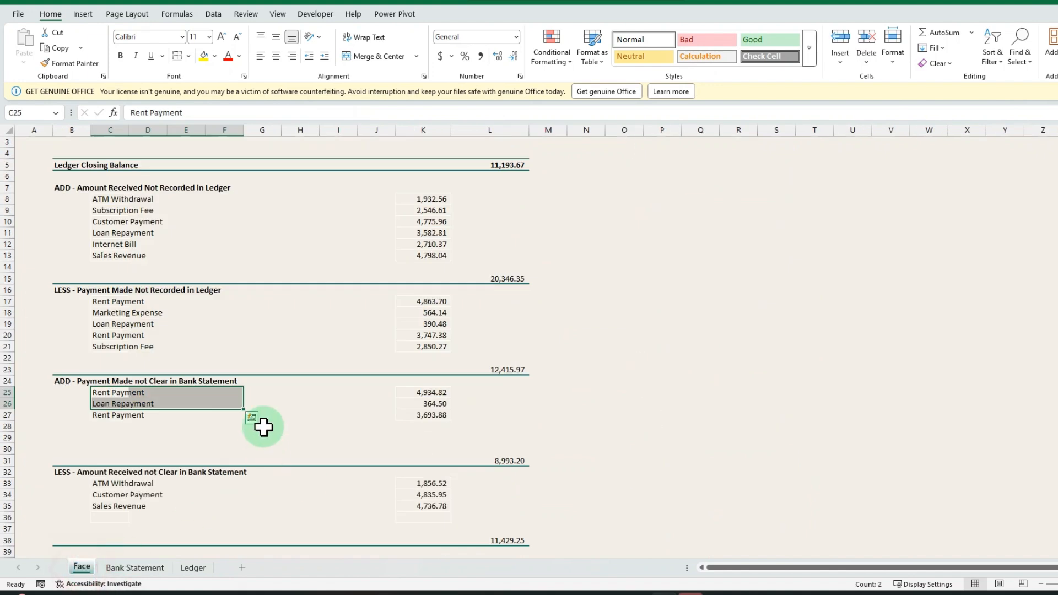
{"action": "left_click", "coordinate": [137, 570]}
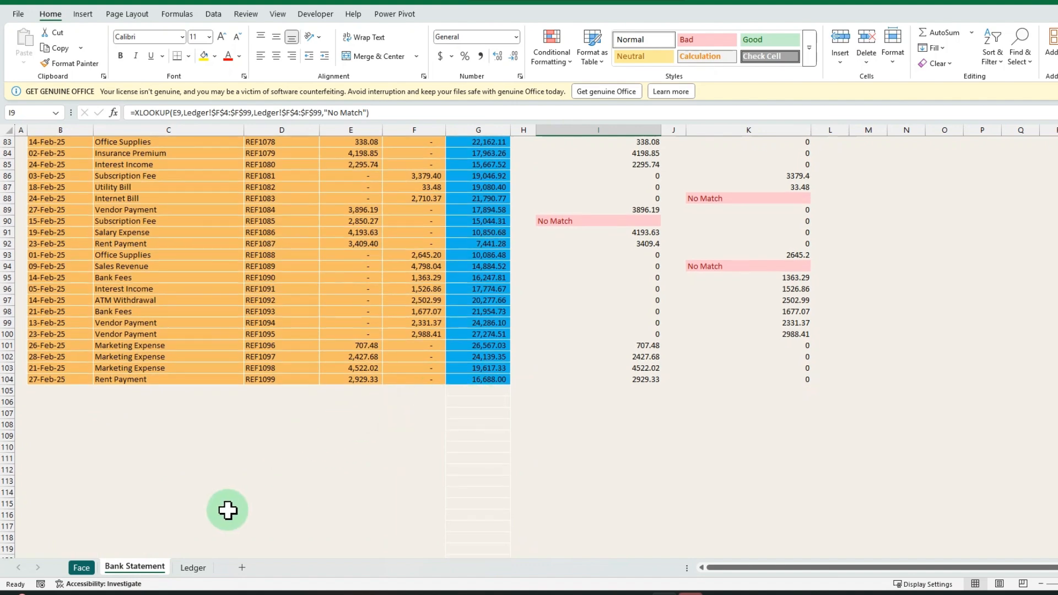
{"action": "left_click_drag", "start_coordinate": [457, 402], "coordinate": [463, 412]}
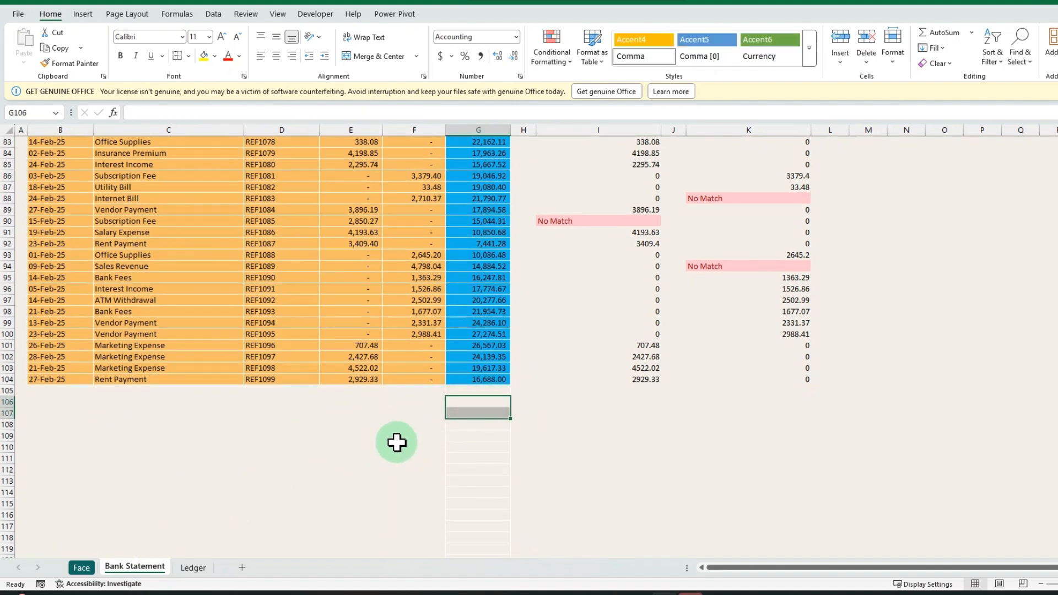
{"action": "left_click", "coordinate": [82, 567]}
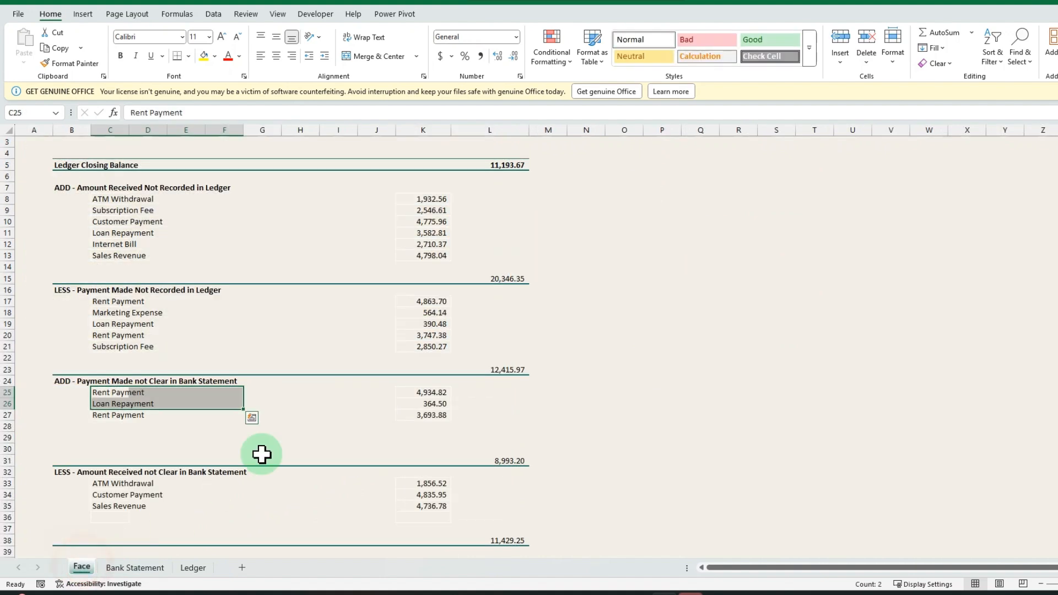
{"action": "scroll", "coordinate": [385, 513], "scroll_direction": "down", "scroll_amount": 2}
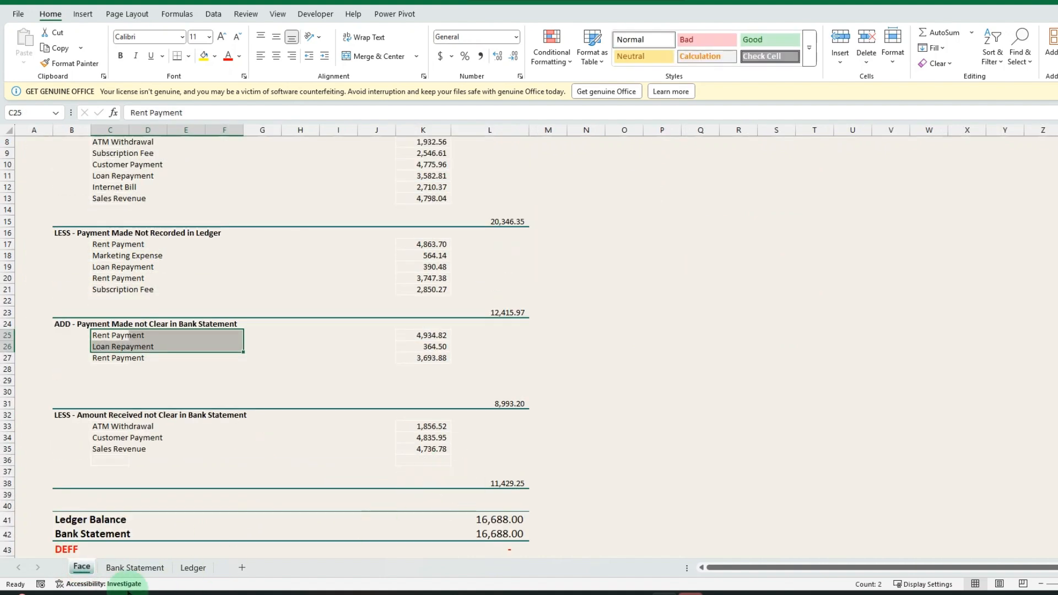
{"action": "left_click", "coordinate": [132, 567]}
{"action": "scroll", "coordinate": [342, 424], "scroll_direction": "down", "scroll_amount": 2}
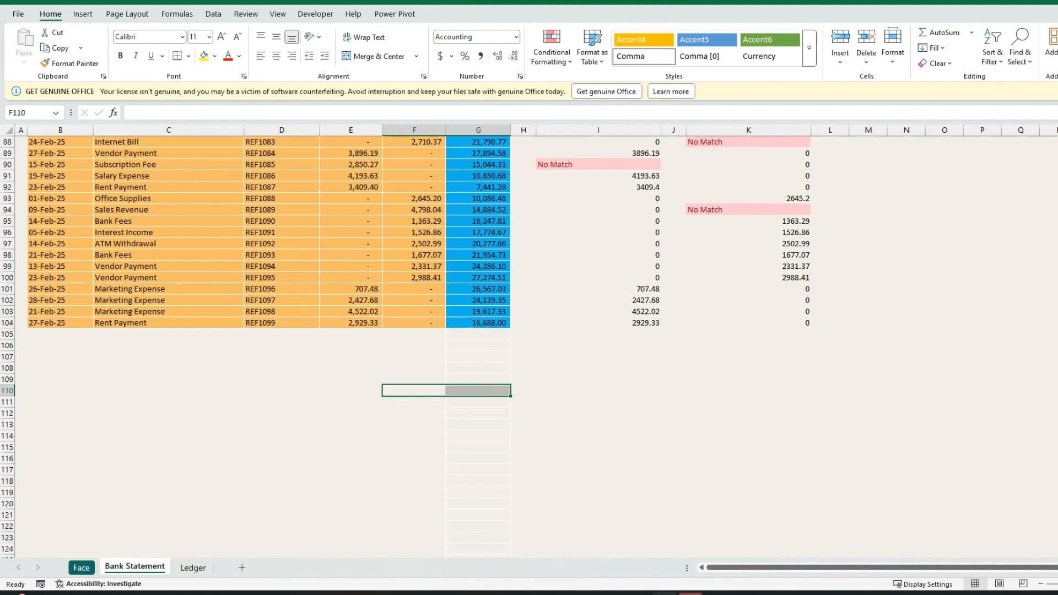
{"action": "left_click", "coordinate": [821, 593]}
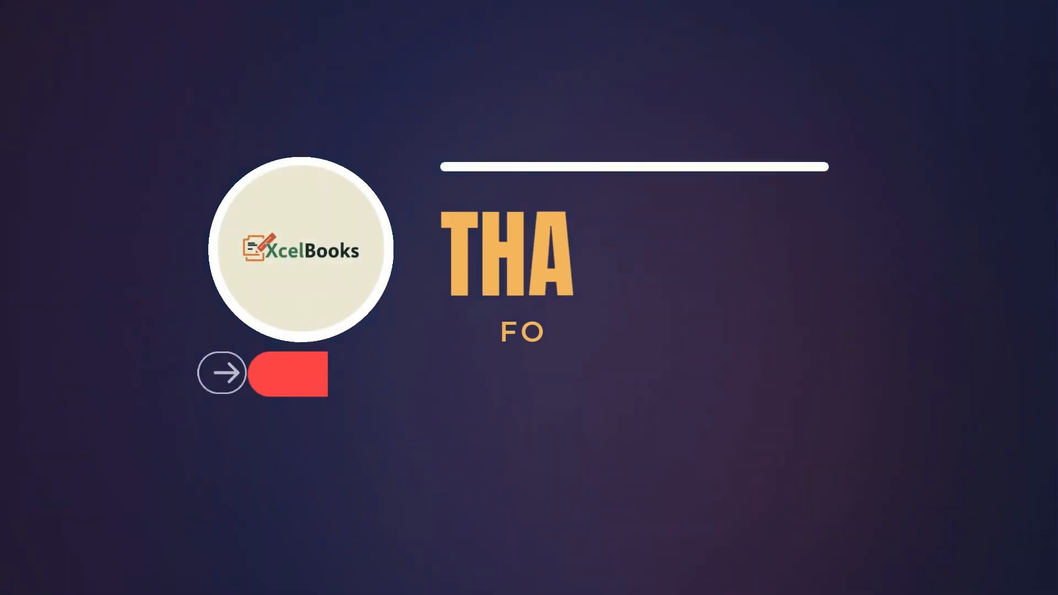